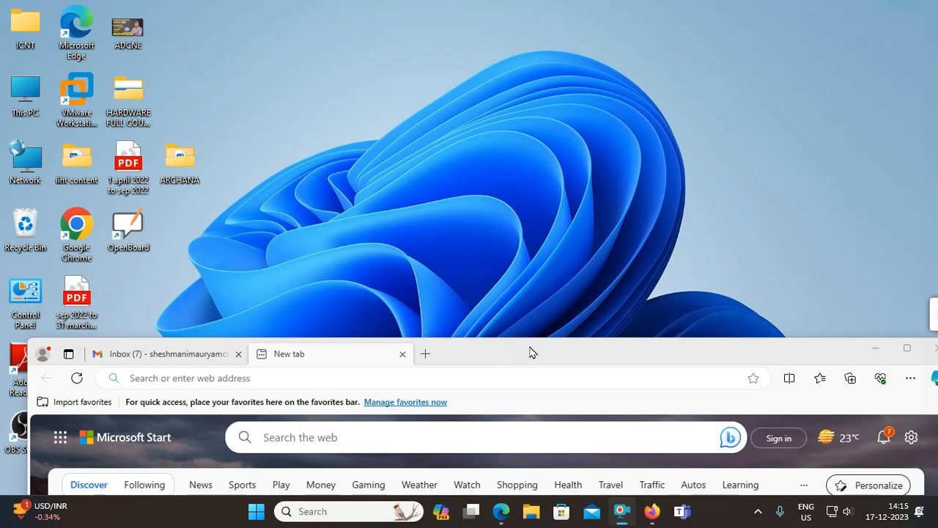
- Maximize Edge and open azure.microsoft.com in a new tab
{"action": "left_click", "coordinate": [560, 361]}
{"action": "double_click", "coordinate": [561, 361]}
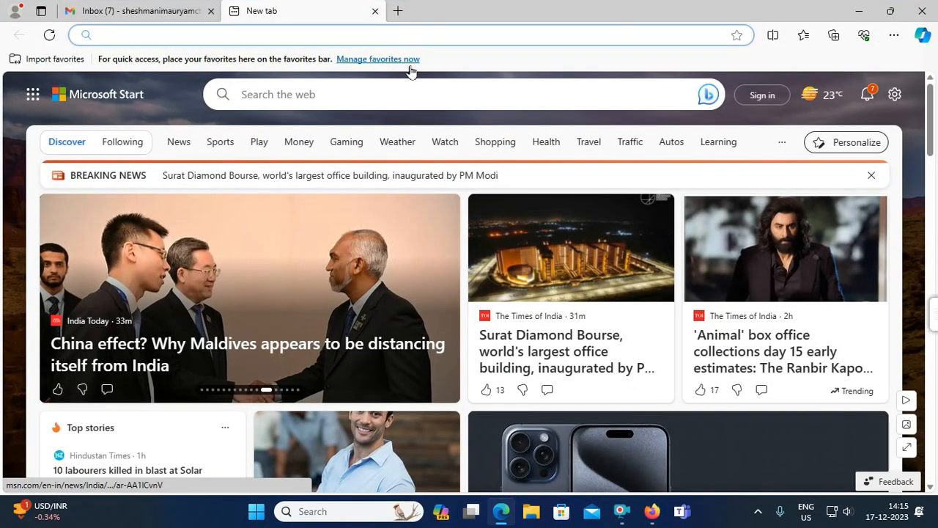
{"action": "left_click", "coordinate": [361, 36]}
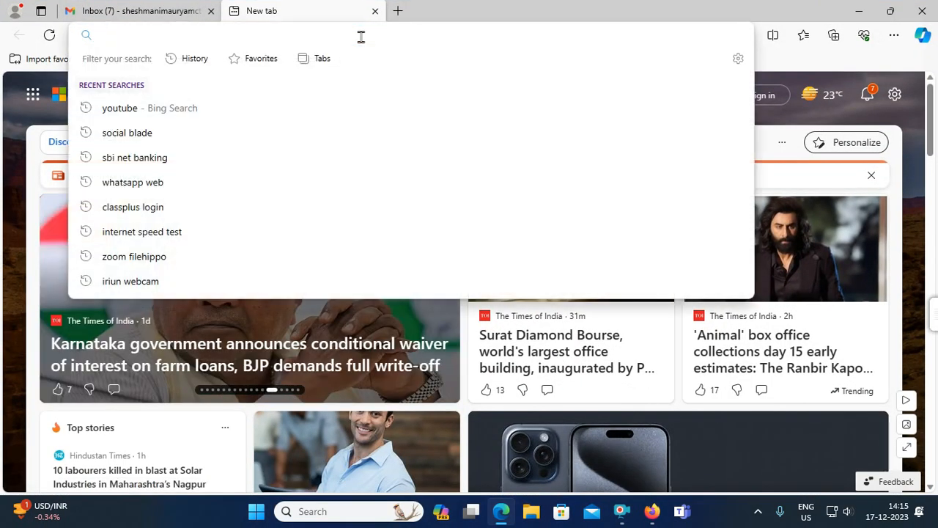
{"action": "type", "text": "az"}
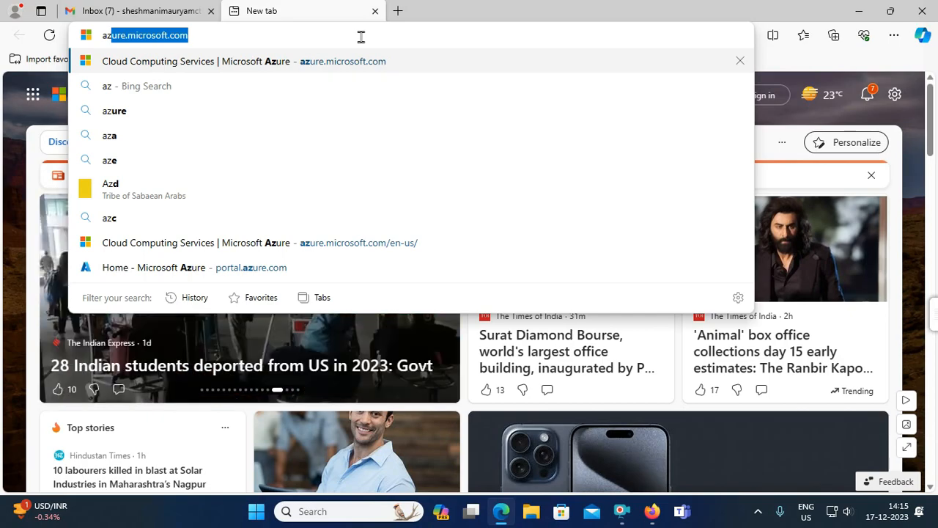
{"action": "key", "text": "Return"}
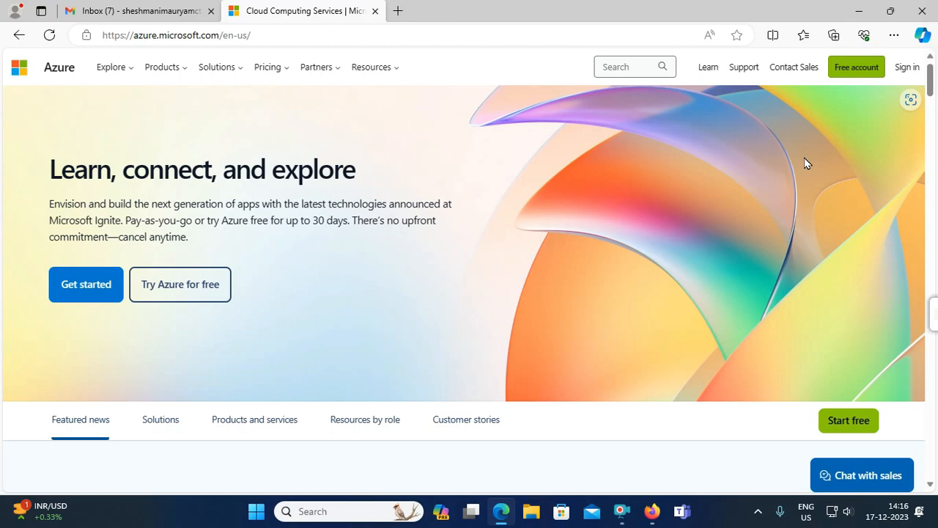
- Sign in to reach the Azure portal home, then switch to the Gmail inbox tab
{"action": "left_click", "coordinate": [912, 70]}
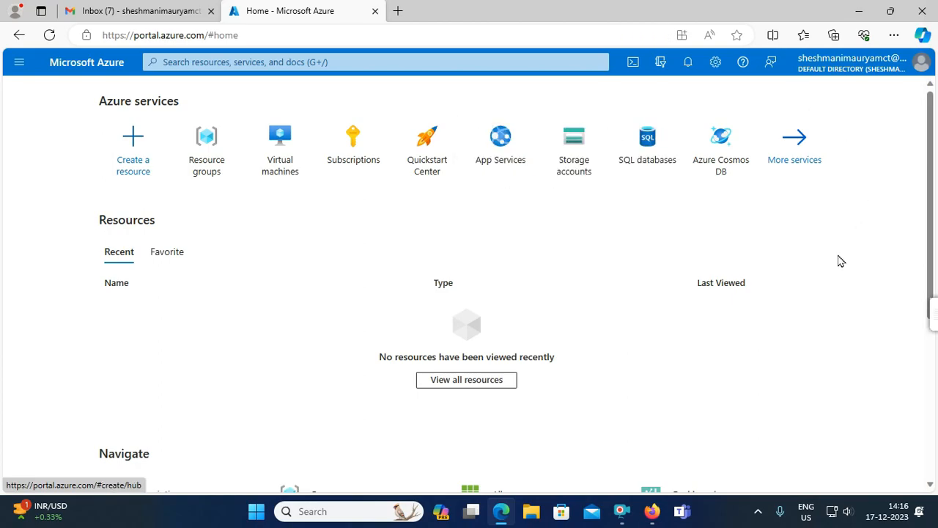
{"action": "left_click", "coordinate": [161, 11]}
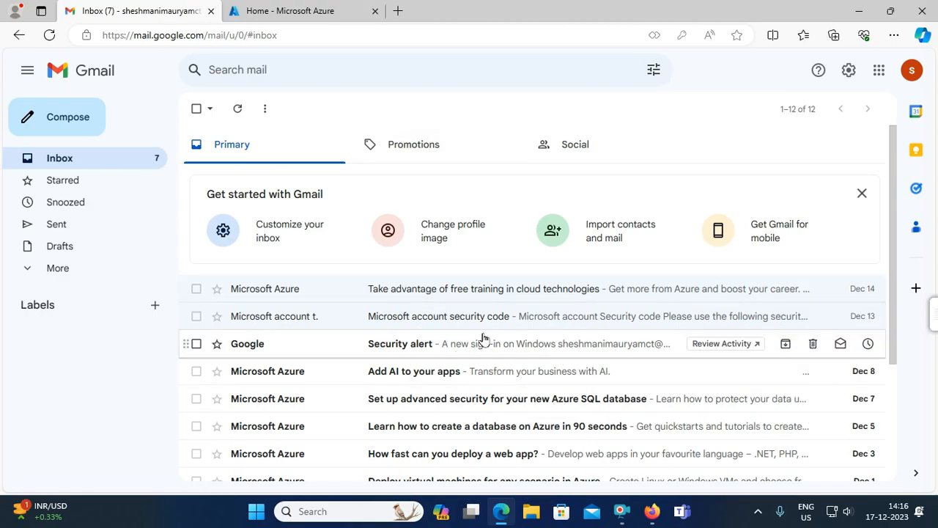
- Switch back to the 'Home - Microsoft Azure' tab
{"action": "left_click", "coordinate": [309, 8]}
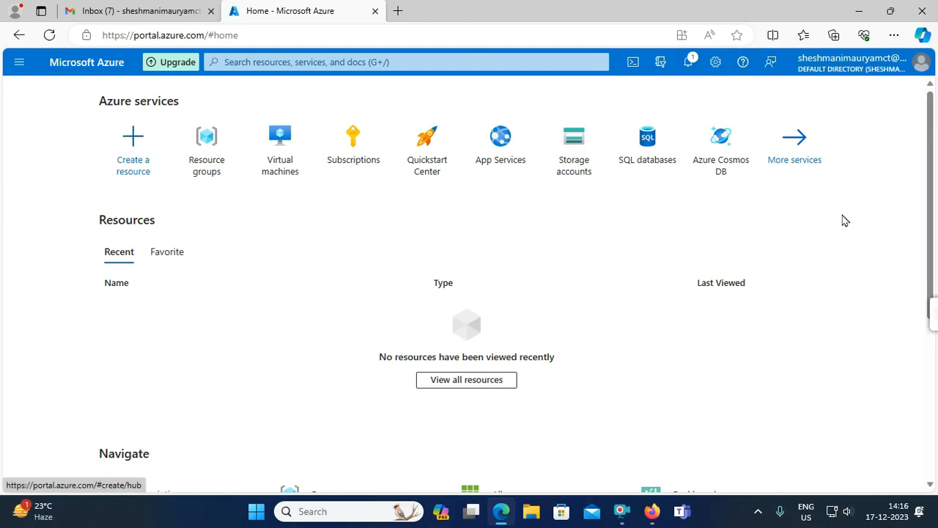
{"action": "left_click", "coordinate": [926, 70]}
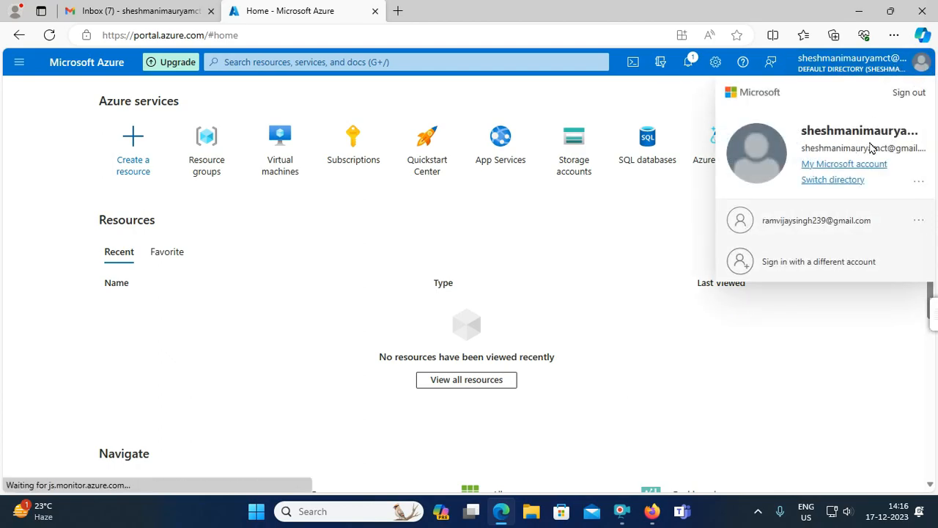
{"action": "left_click", "coordinate": [832, 342]}
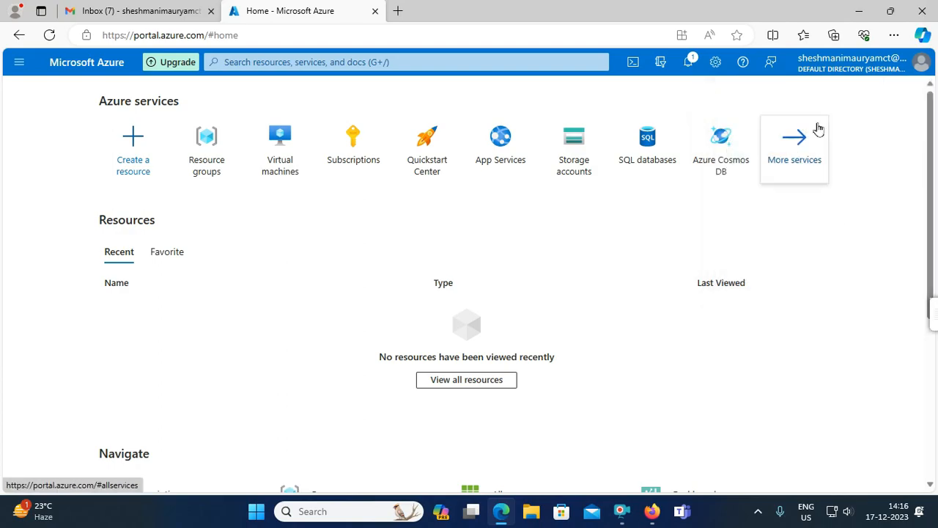
{"action": "left_click", "coordinate": [716, 64]}
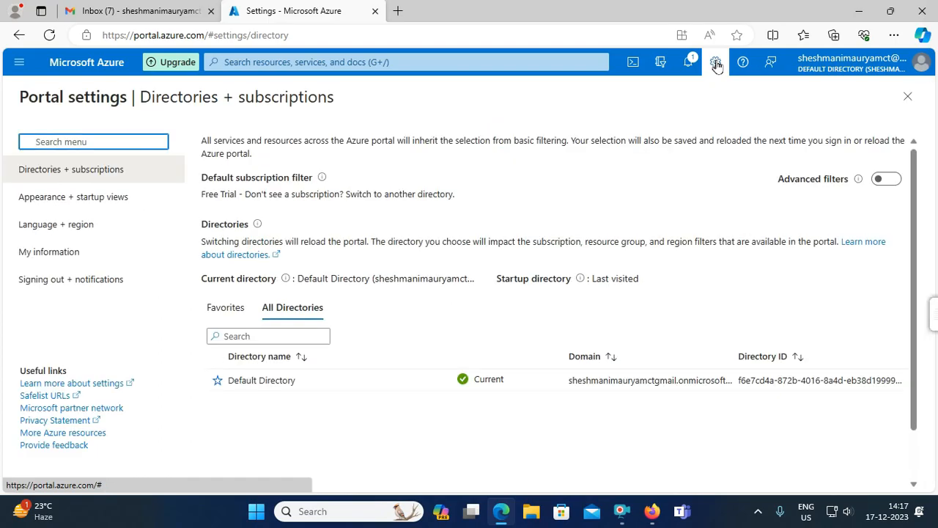
{"action": "left_click", "coordinate": [717, 64]}
{"action": "left_click", "coordinate": [717, 64]}
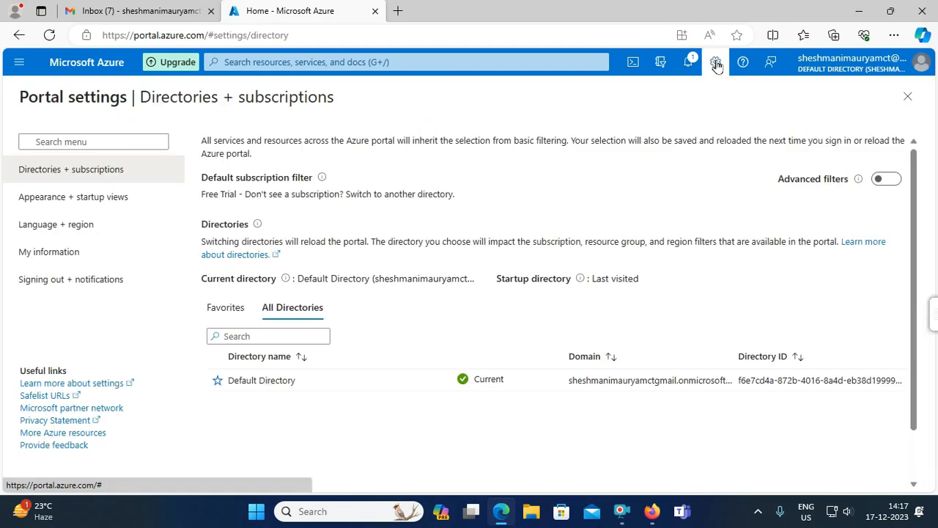
{"action": "left_click", "coordinate": [716, 65]}
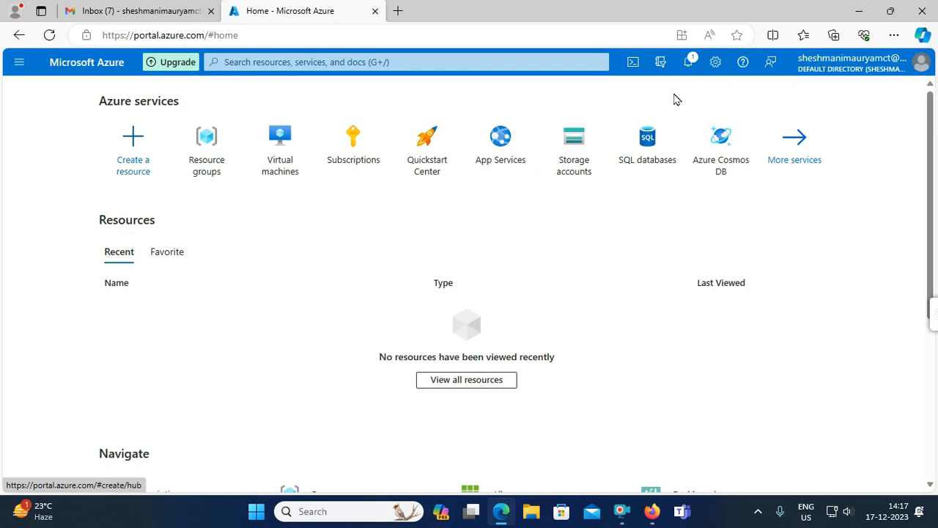
{"action": "left_click", "coordinate": [689, 65]}
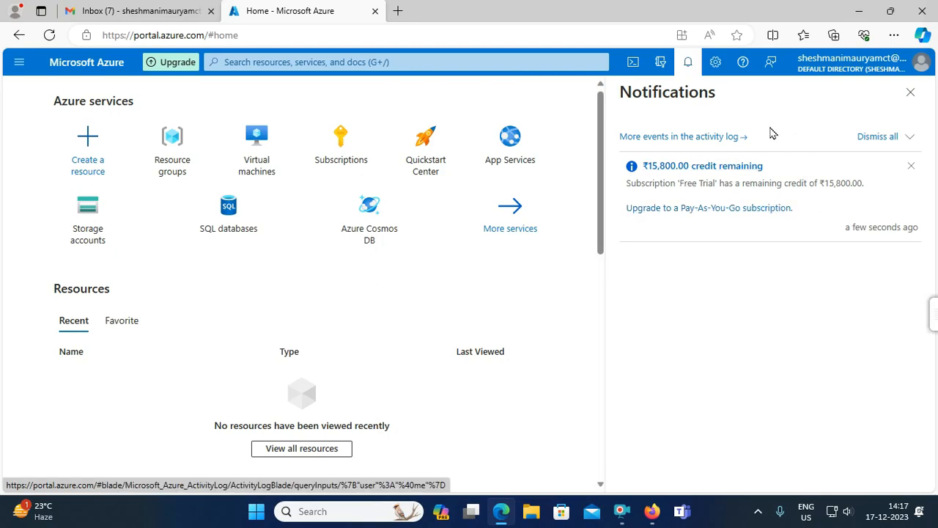
{"action": "left_click", "coordinate": [689, 63]}
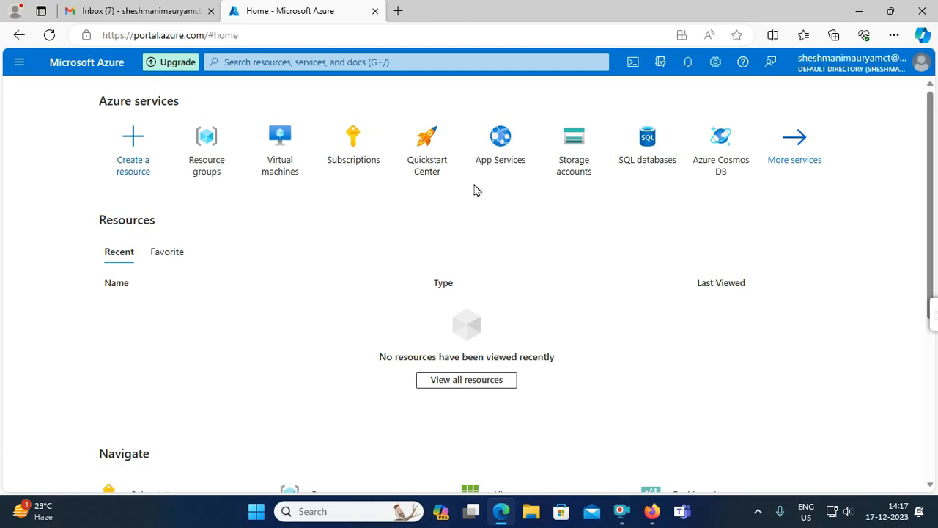
{"action": "left_click", "coordinate": [688, 64]}
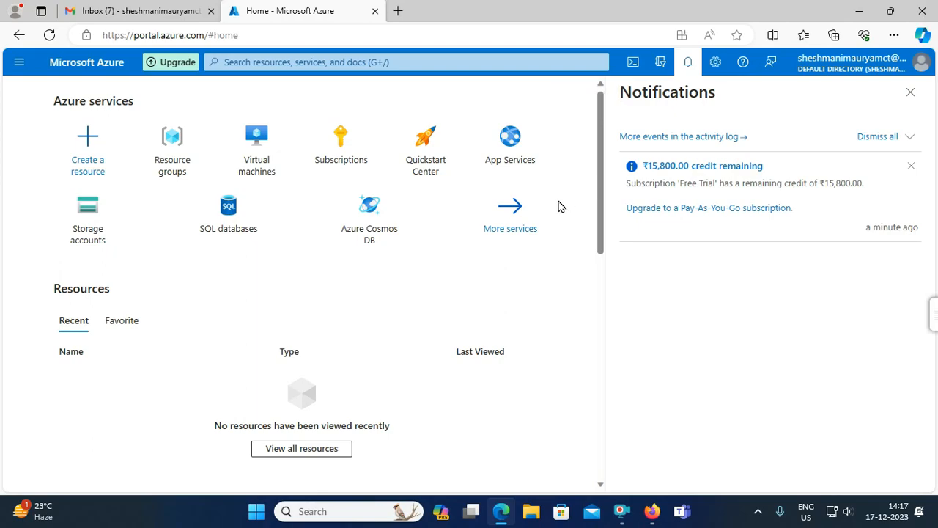
{"action": "left_click", "coordinate": [690, 63]}
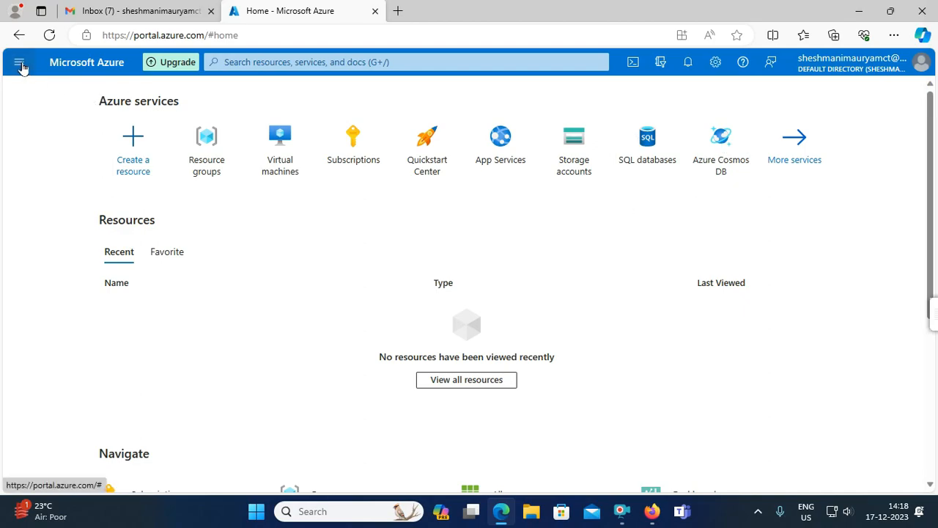
{"action": "mouse_move", "coordinate": [291, 183]}
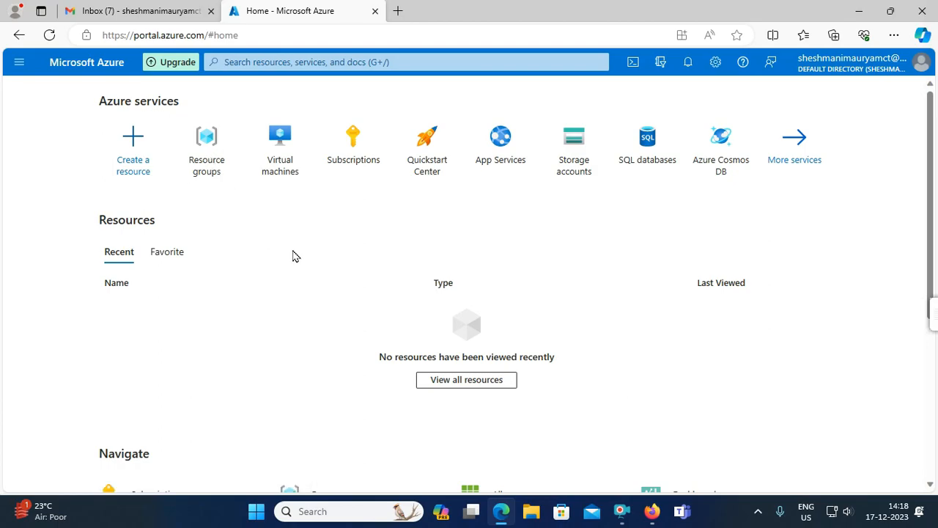
{"action": "mouse_move", "coordinate": [342, 155]}
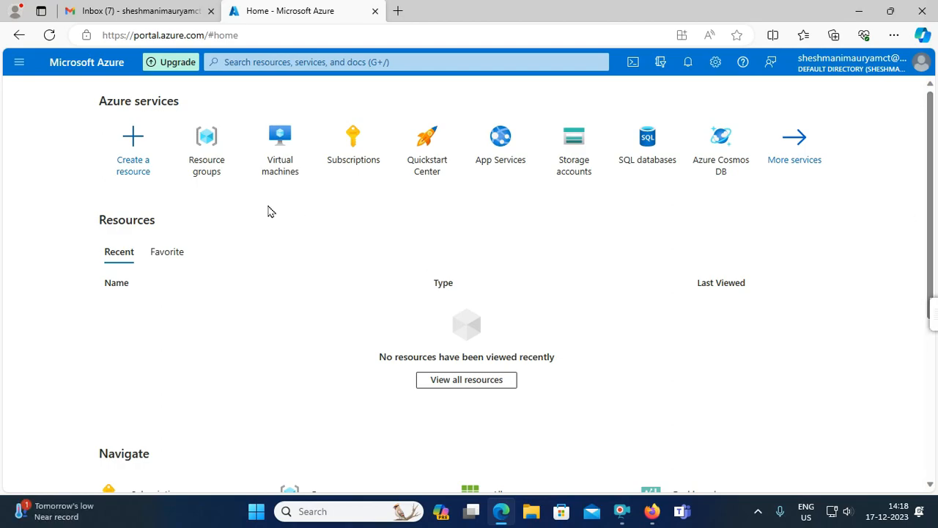
- Open All services from the portal menu and filter the list by 'sub'
{"action": "left_click", "coordinate": [20, 63]}
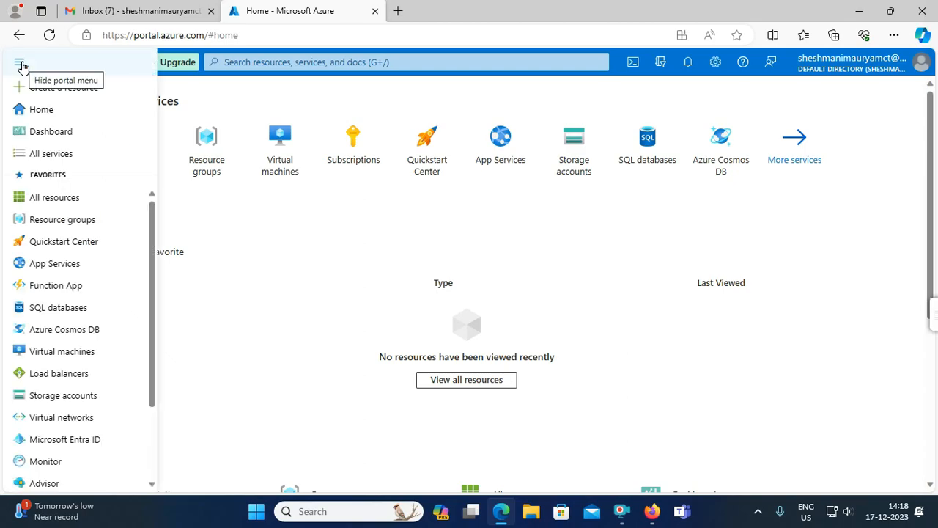
{"action": "left_click", "coordinate": [57, 155]}
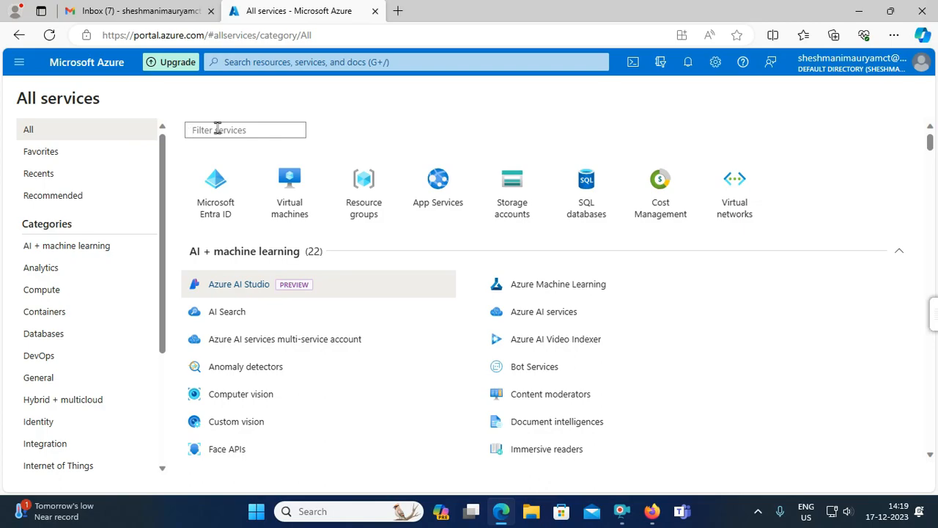
{"action": "type", "text": "vi"}
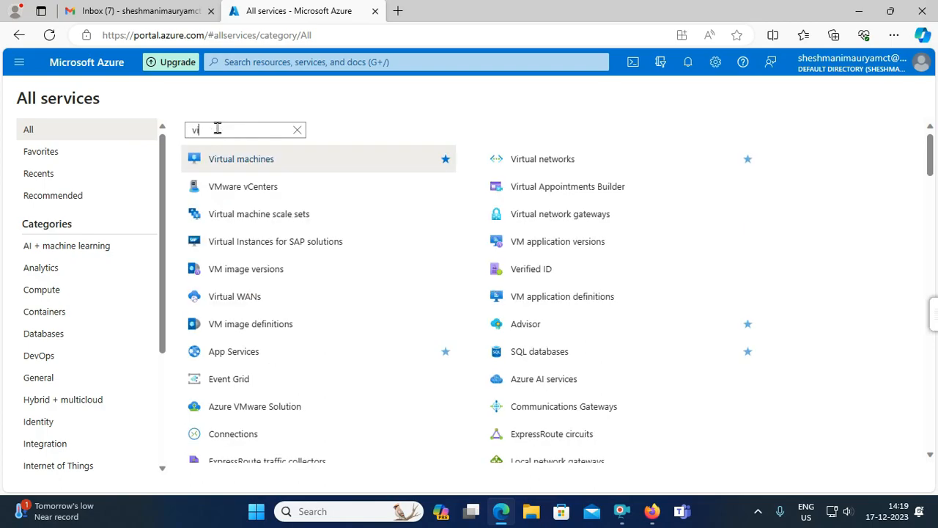
{"action": "type", "text": "rt"}
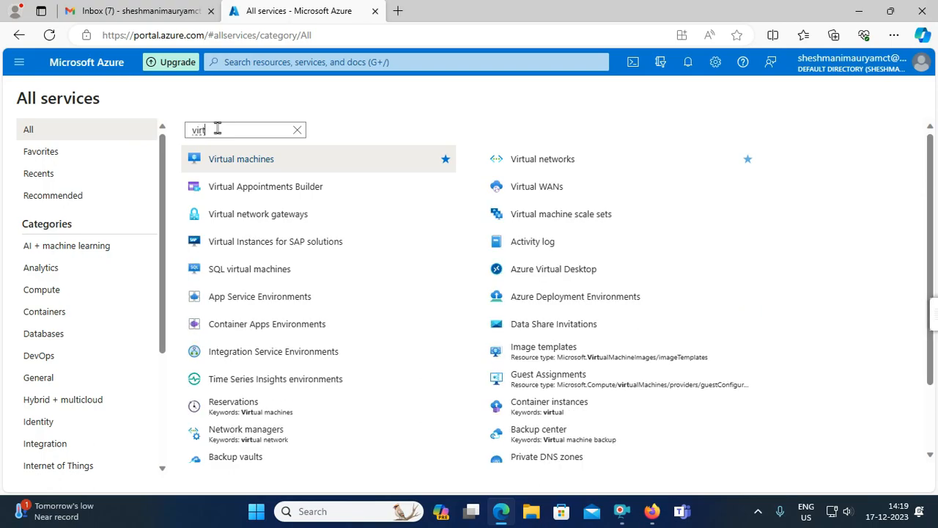
{"action": "mouse_move", "coordinate": [240, 163]}
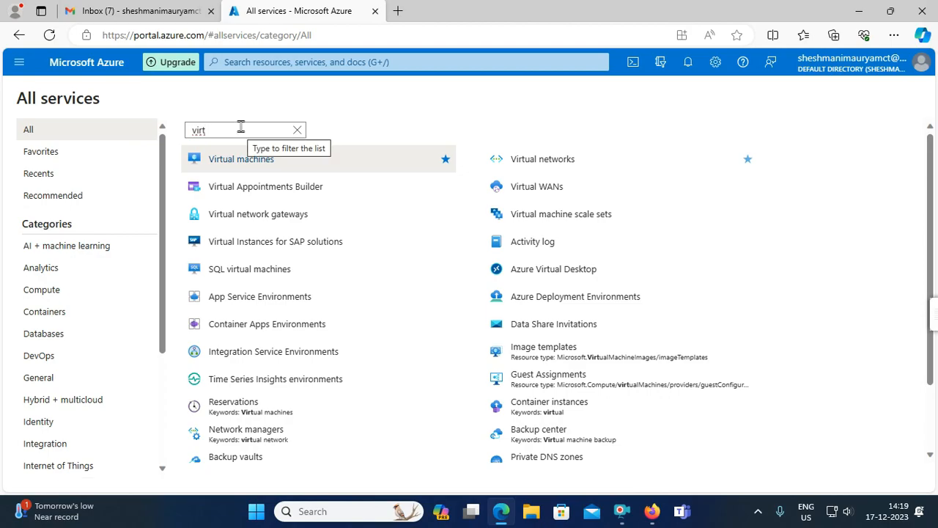
{"action": "key", "text": "BackSpace"}
{"action": "key", "text": "BackSpace"}
{"action": "key", "text": "BackSpace"}
{"action": "key", "text": "BackSpace"}
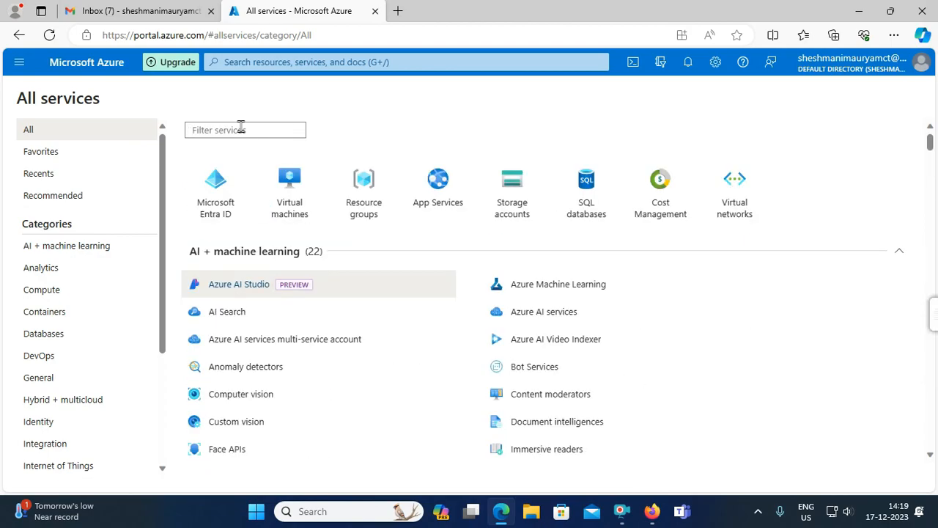
{"action": "type", "text": "sub"}
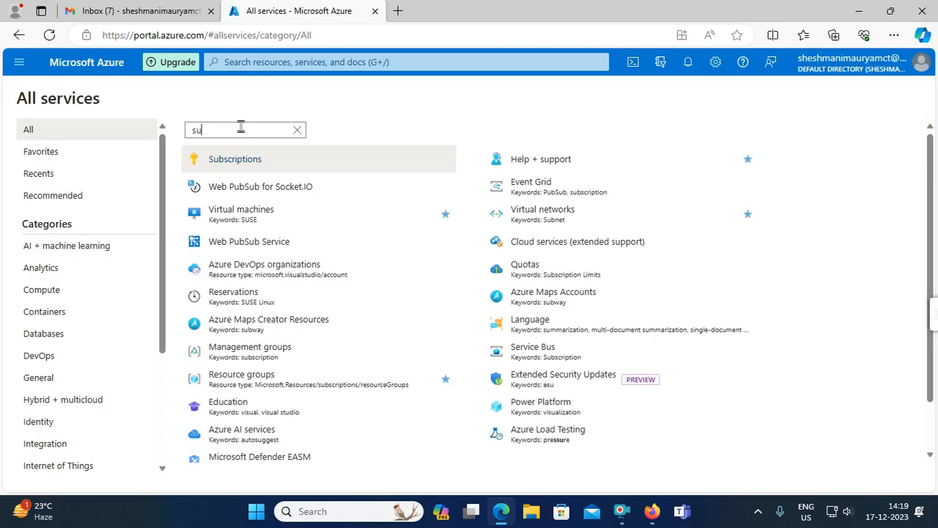
- Open Subscriptions to see the single Active Free Trial subscription
{"action": "left_click", "coordinate": [256, 163]}
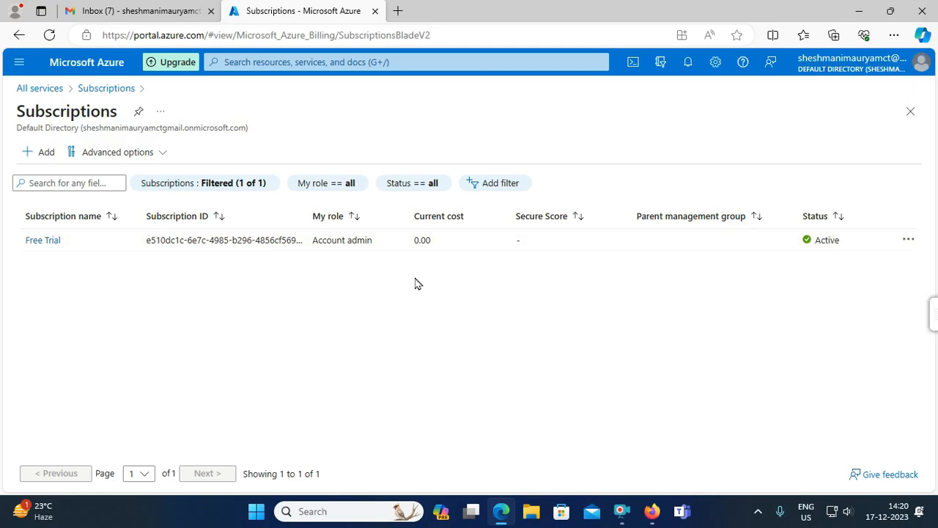
- Reopen All services, choose the All category, and browse the full catalogue back to the top
{"action": "left_click", "coordinate": [19, 61]}
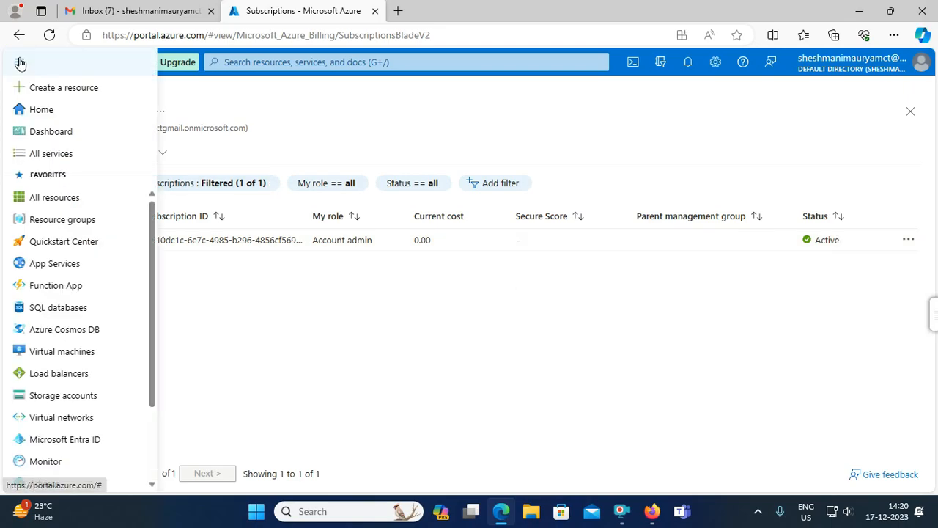
{"action": "left_click", "coordinate": [67, 154]}
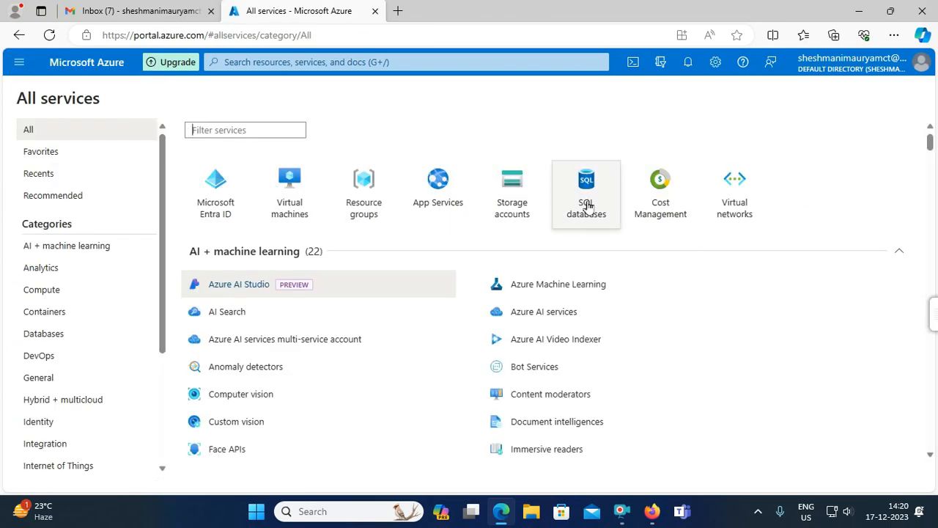
{"action": "mouse_move", "coordinate": [694, 337]}
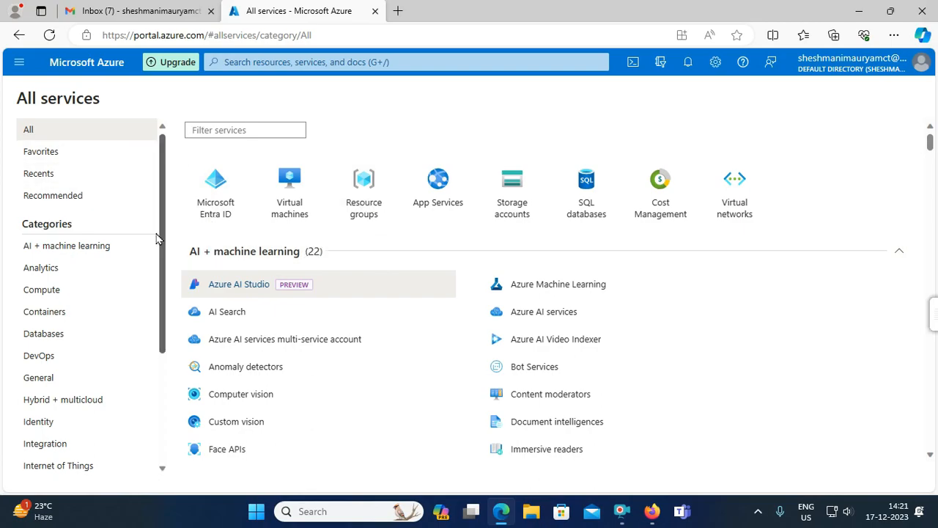
{"action": "left_click", "coordinate": [44, 130]}
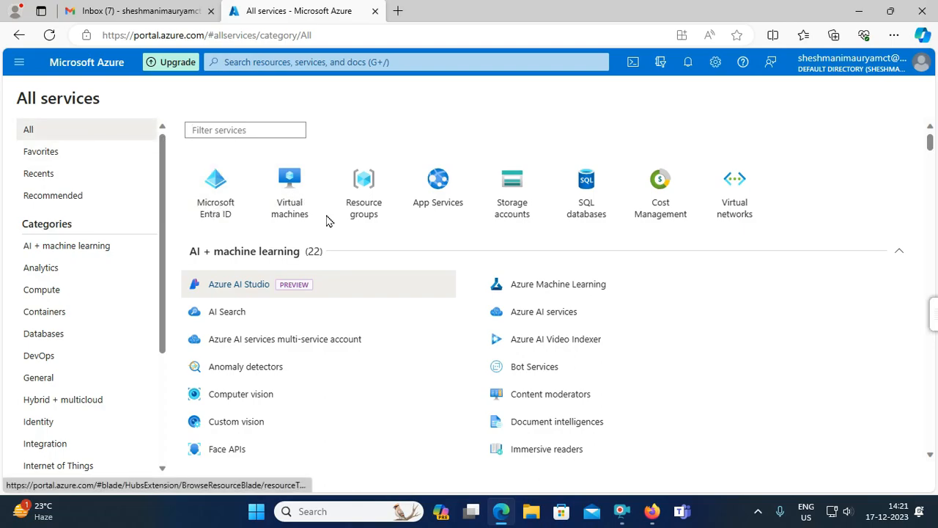
{"action": "scroll", "coordinate": [308, 251], "scroll_direction": "down", "scroll_amount": 3}
{"action": "scroll", "coordinate": [307, 230], "scroll_direction": "up", "scroll_amount": 3}
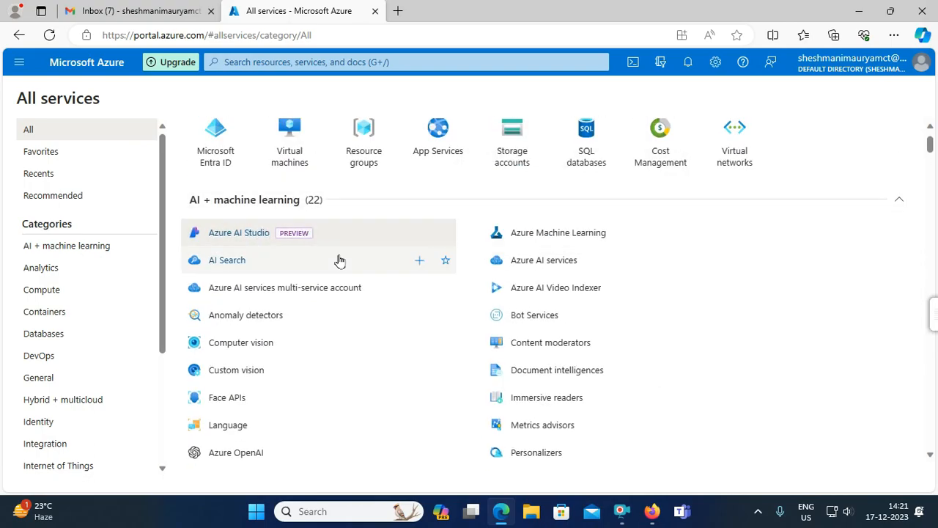
{"action": "scroll", "coordinate": [338, 259], "scroll_direction": "down", "scroll_amount": 5}
{"action": "scroll", "coordinate": [308, 300], "scroll_direction": "down", "scroll_amount": 15}
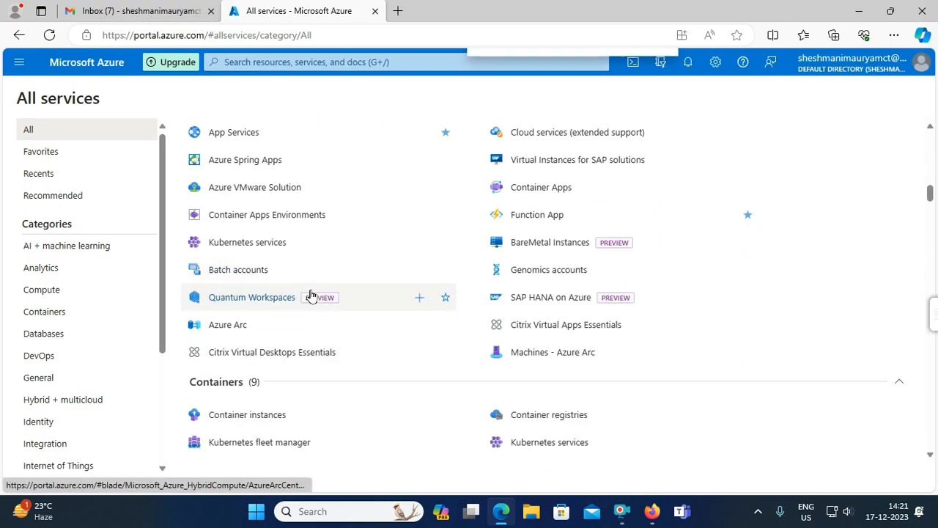
{"action": "scroll", "coordinate": [311, 294], "scroll_direction": "down", "scroll_amount": 12}
{"action": "scroll", "coordinate": [311, 295], "scroll_direction": "up", "scroll_amount": 12}
{"action": "scroll", "coordinate": [311, 294], "scroll_direction": "up", "scroll_amount": 20}
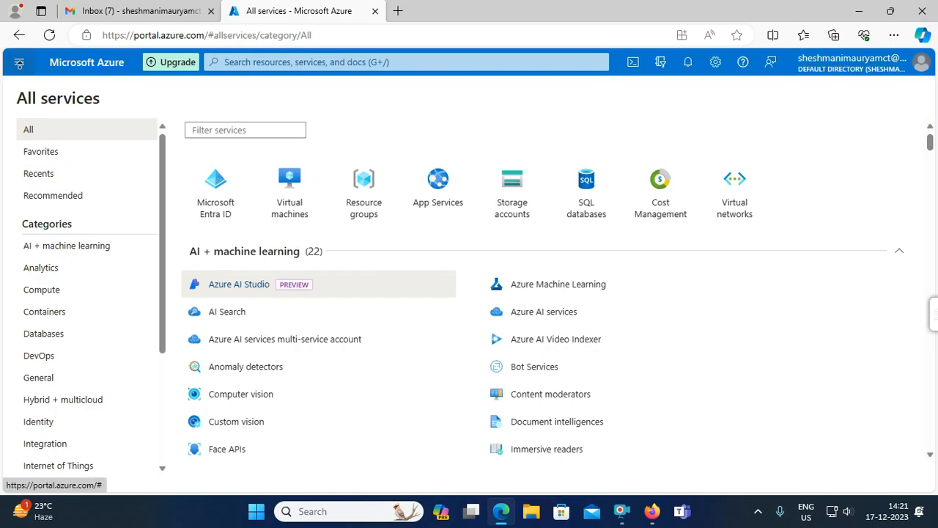
{"action": "left_click", "coordinate": [19, 64]}
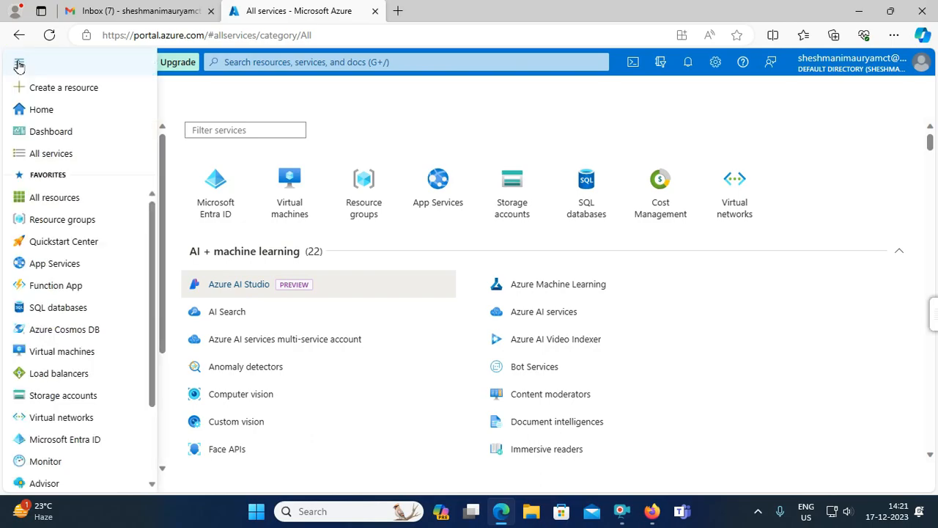
{"action": "left_click", "coordinate": [70, 155]}
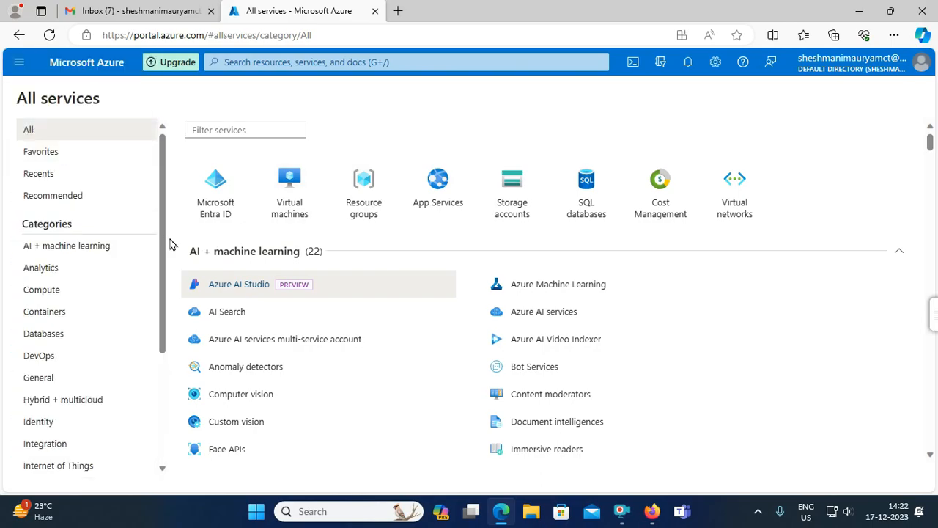
{"action": "scroll", "coordinate": [108, 228], "scroll_direction": "down", "scroll_amount": 3}
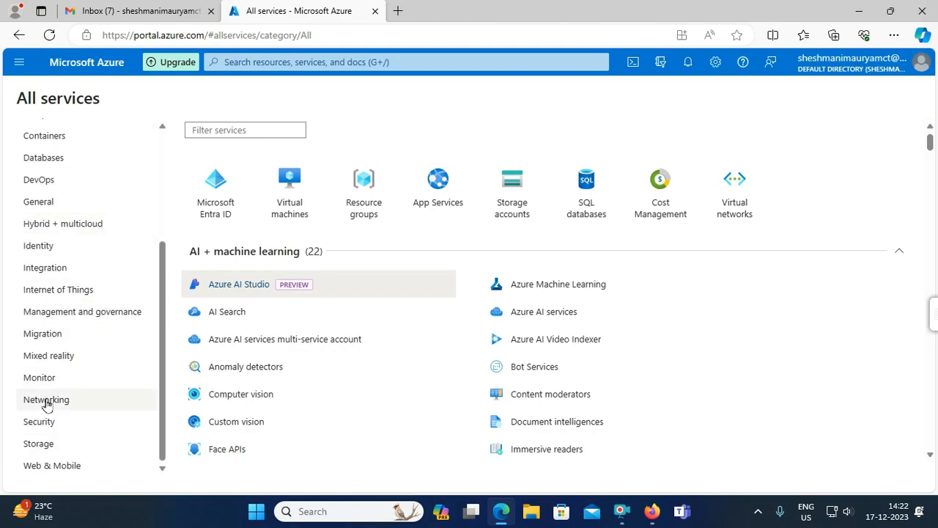
{"action": "scroll", "coordinate": [51, 297], "scroll_direction": "up", "scroll_amount": 3}
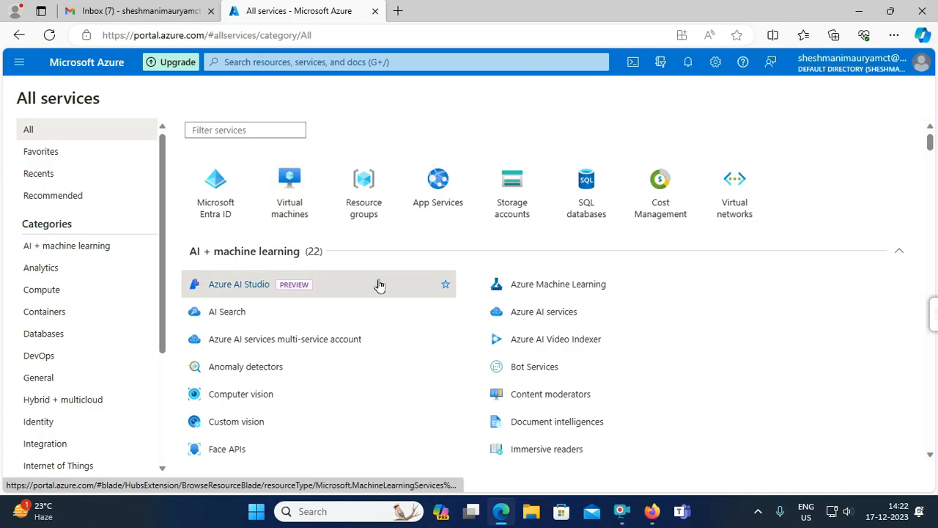
{"action": "left_click", "coordinate": [368, 187]}
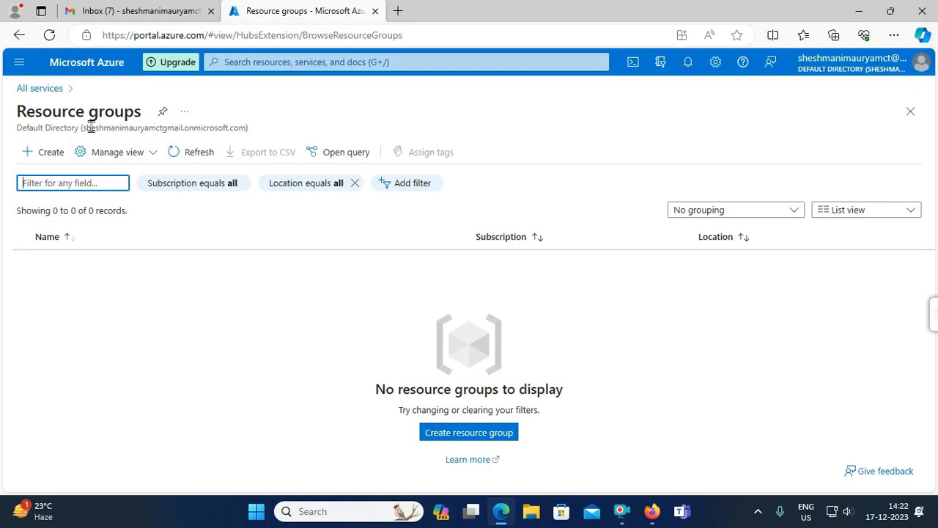
{"action": "left_click", "coordinate": [20, 63]}
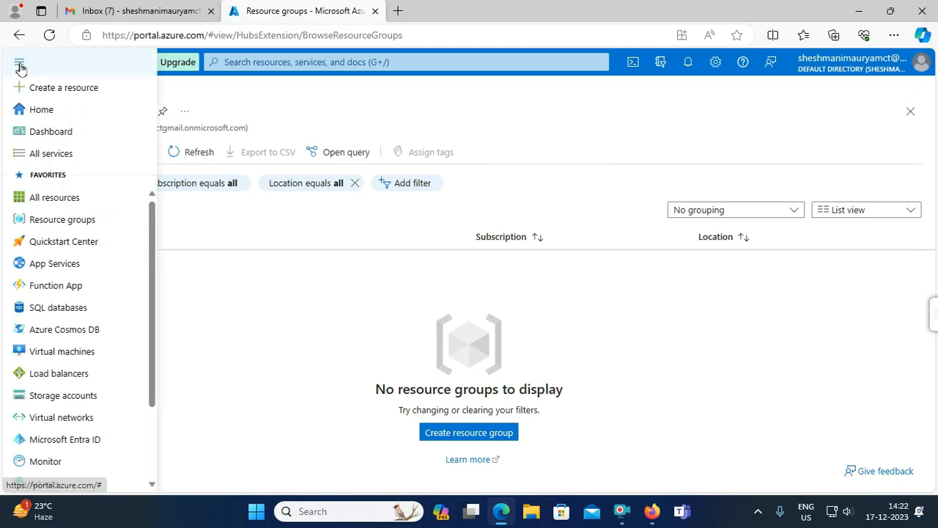
{"action": "left_click", "coordinate": [68, 153]}
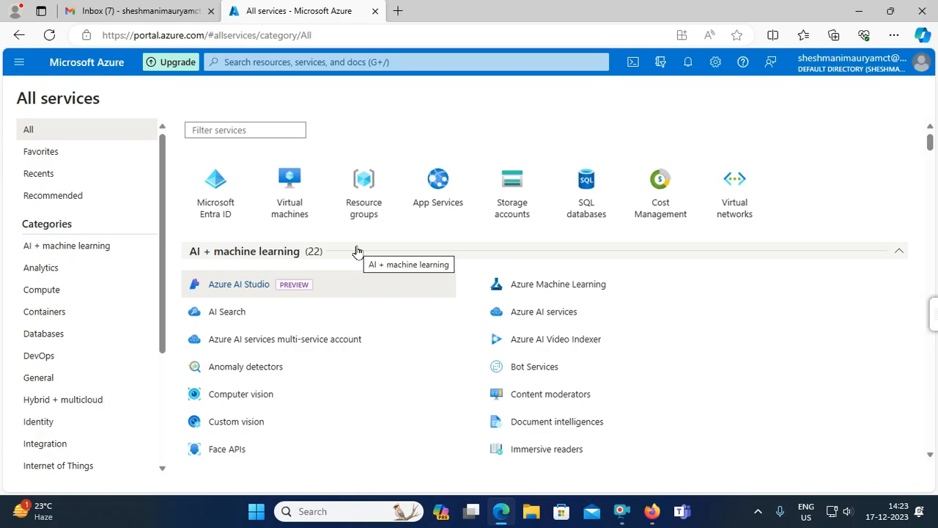
{"action": "mouse_move", "coordinate": [379, 293]}
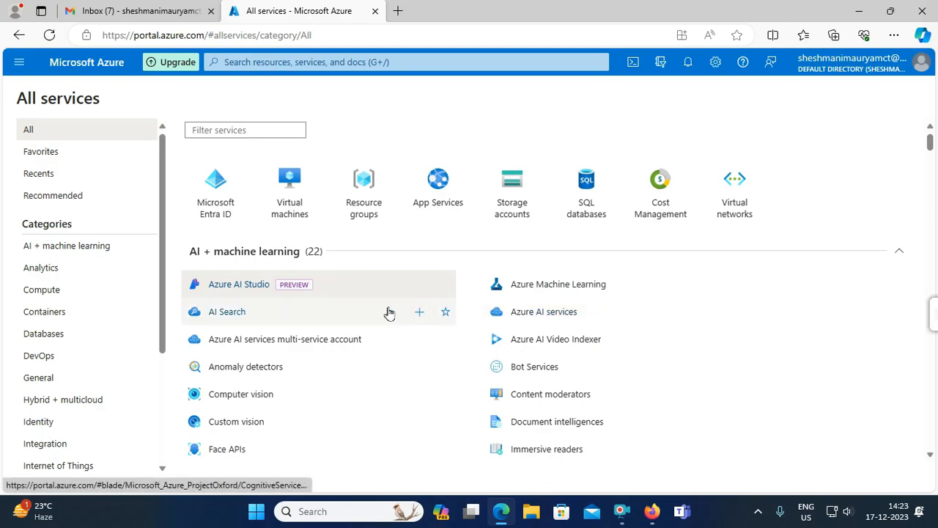
{"action": "mouse_move", "coordinate": [387, 310]}
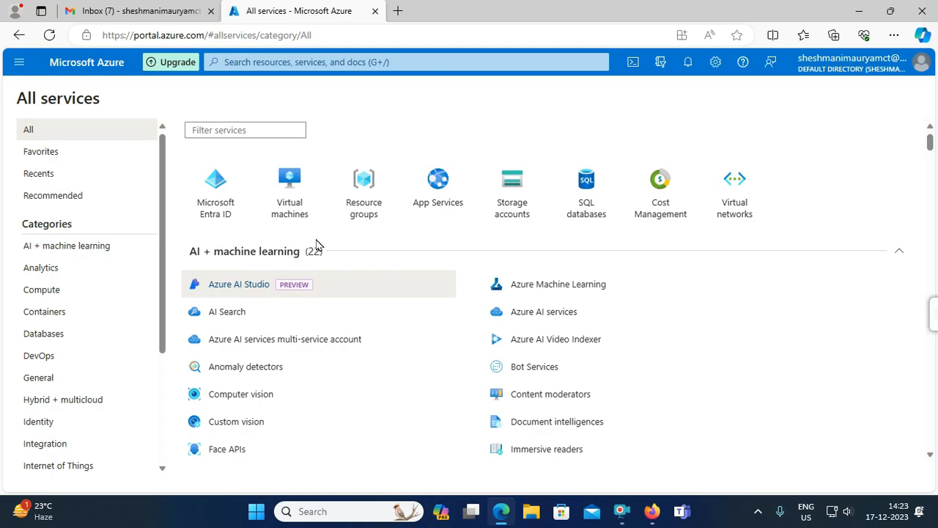
{"action": "mouse_move", "coordinate": [392, 279]}
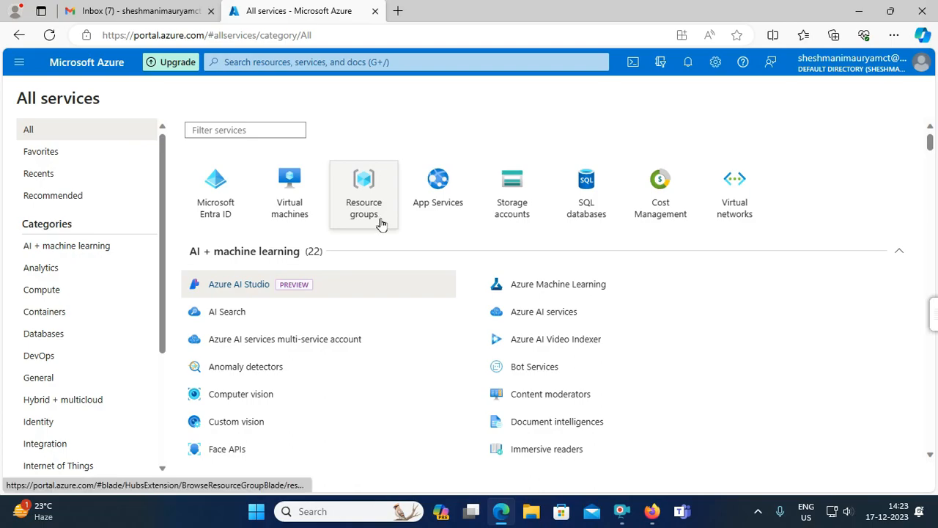
{"action": "left_click", "coordinate": [227, 131]}
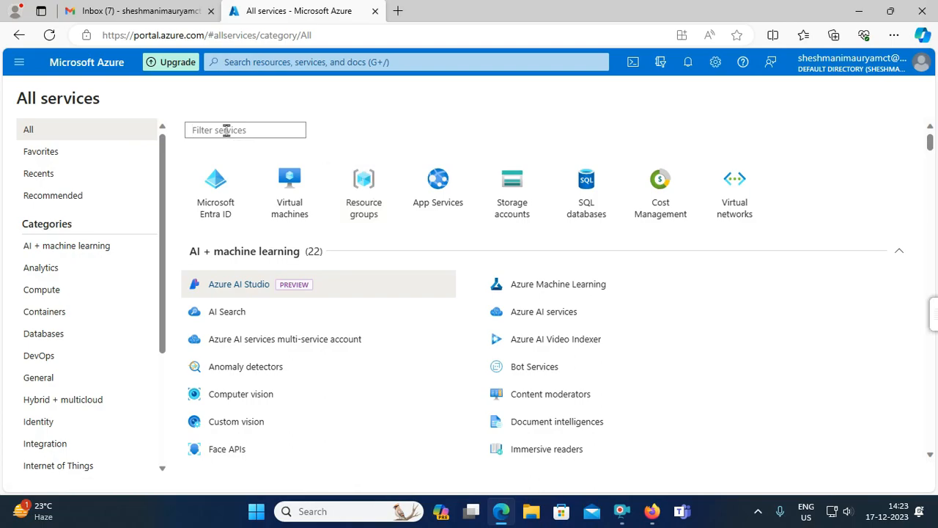
{"action": "type", "text": "re"}
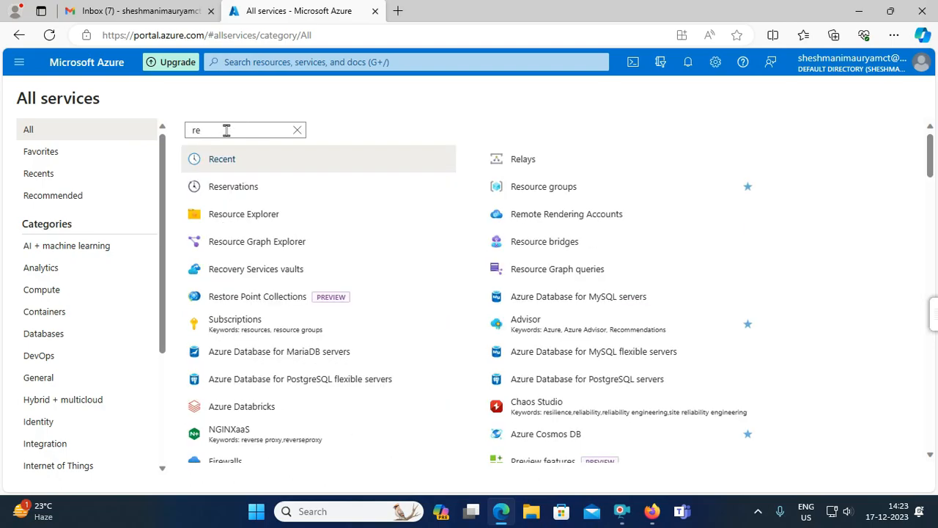
{"action": "type", "text": "s"}
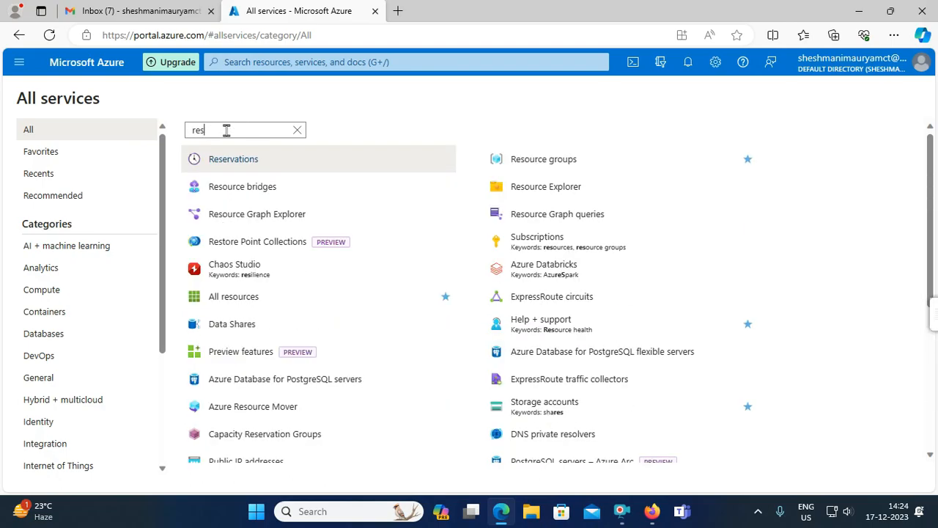
{"action": "type", "text": "ou"}
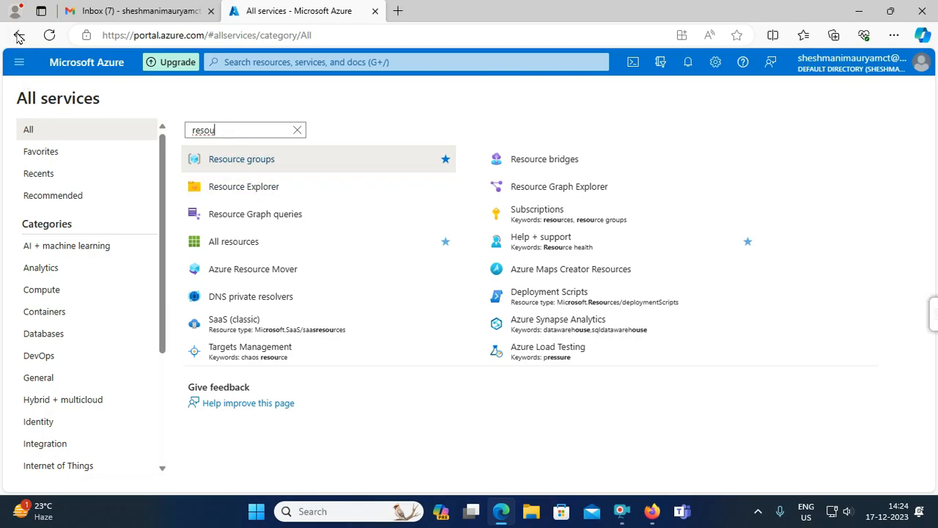
{"action": "left_click", "coordinate": [19, 61]}
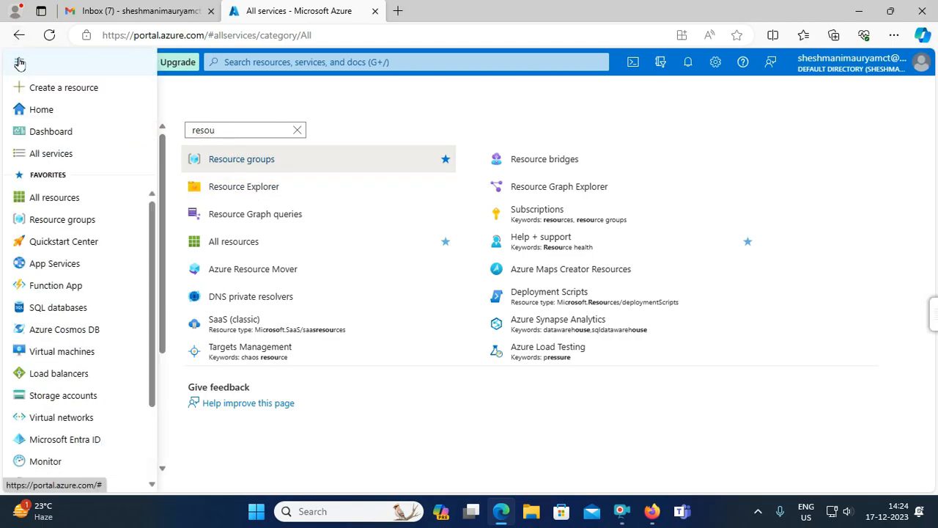
{"action": "left_click", "coordinate": [57, 153]}
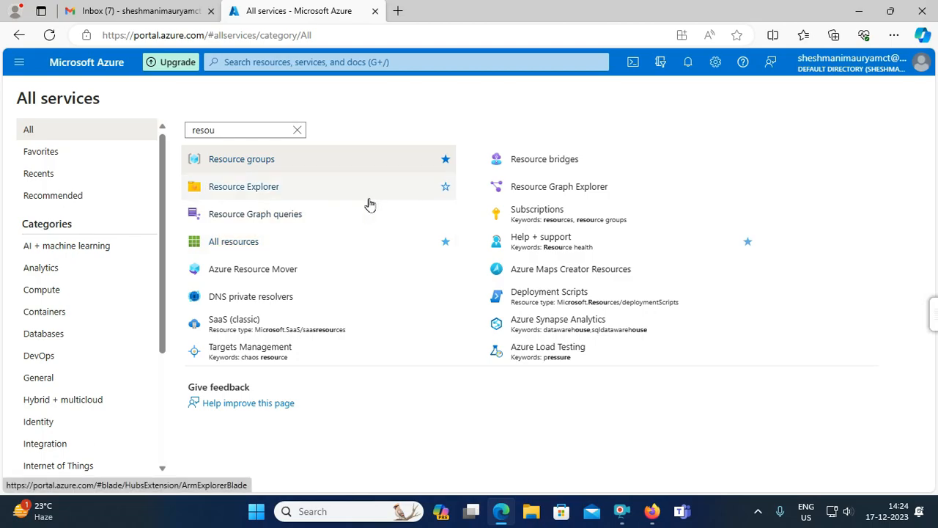
{"action": "mouse_move", "coordinate": [371, 204]}
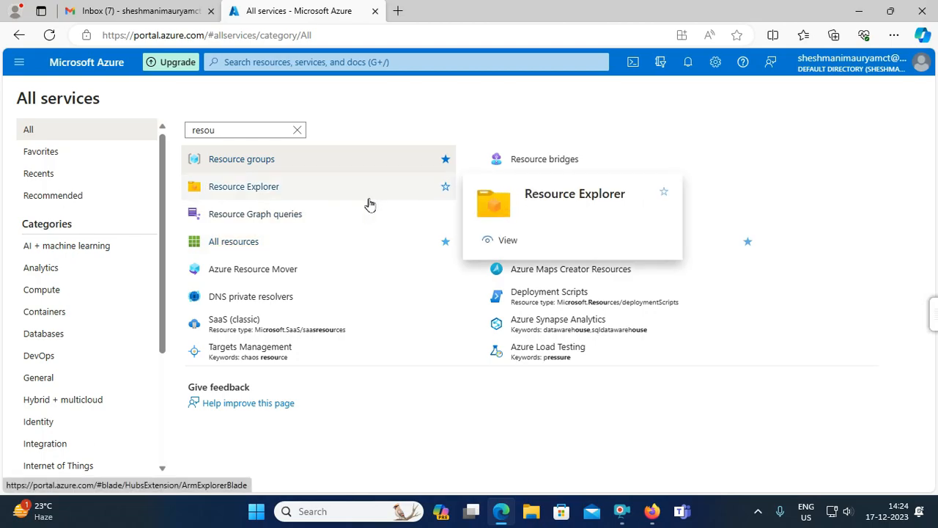
{"action": "double_click", "coordinate": [273, 130]}
{"action": "left_click", "coordinate": [299, 131]}
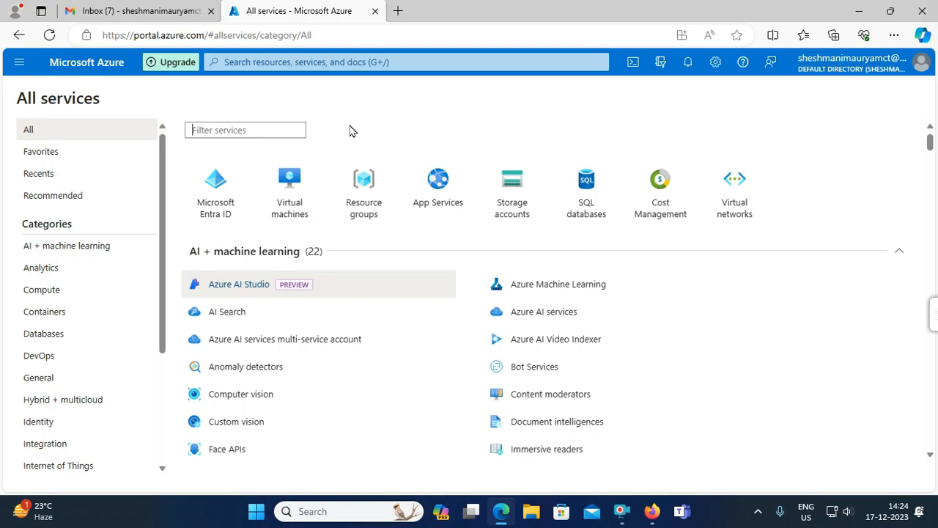
- Open Resource groups and start creating a new resource group
{"action": "left_click", "coordinate": [364, 189]}
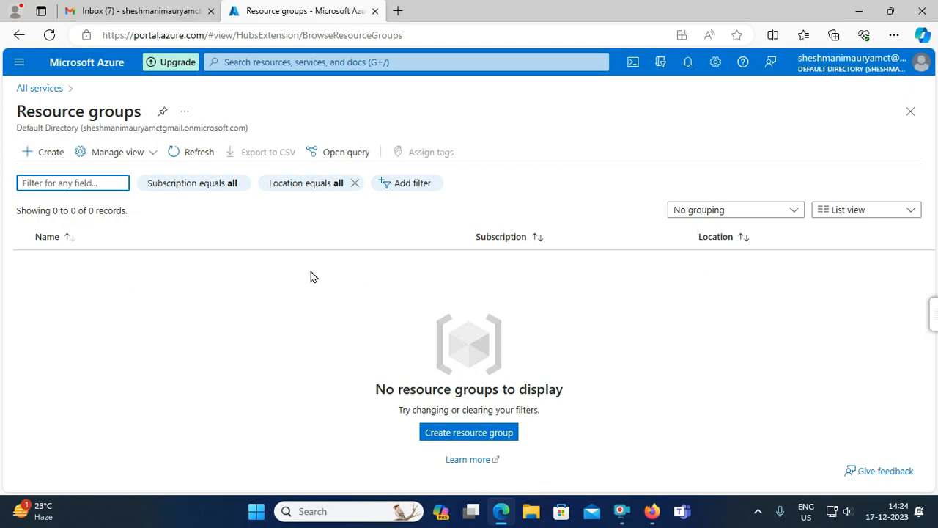
{"action": "left_click", "coordinate": [32, 155]}
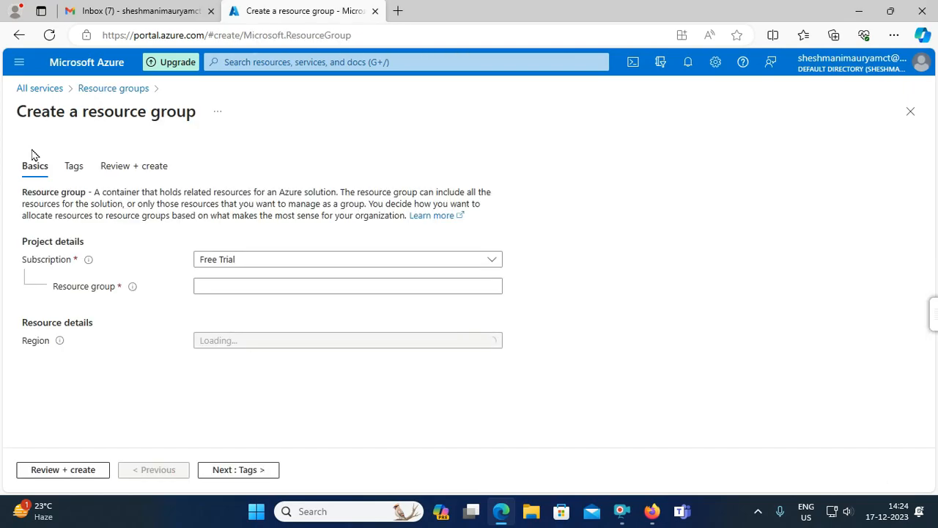
- Keep Free Trial as the subscription and name the resource group Test_rg
{"action": "left_click", "coordinate": [264, 261]}
{"action": "left_click", "coordinate": [263, 261]}
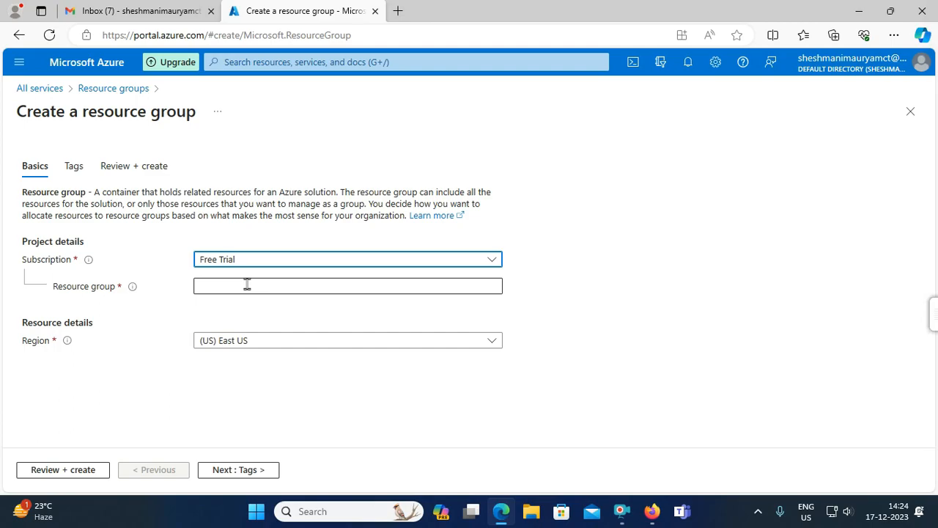
{"action": "left_click", "coordinate": [247, 285]}
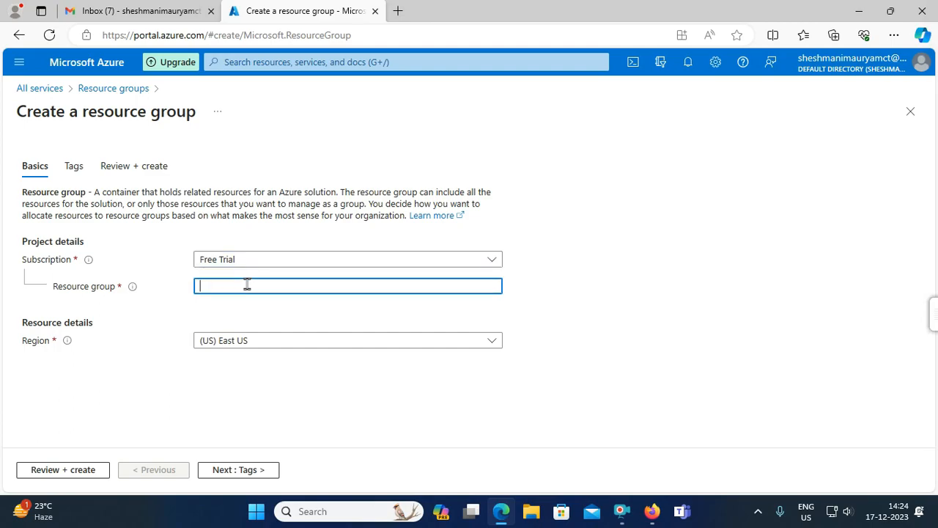
{"action": "type", "text": "Test"}
{"action": "key", "text": "BackSpace"}
{"action": "type", "text": "_"}
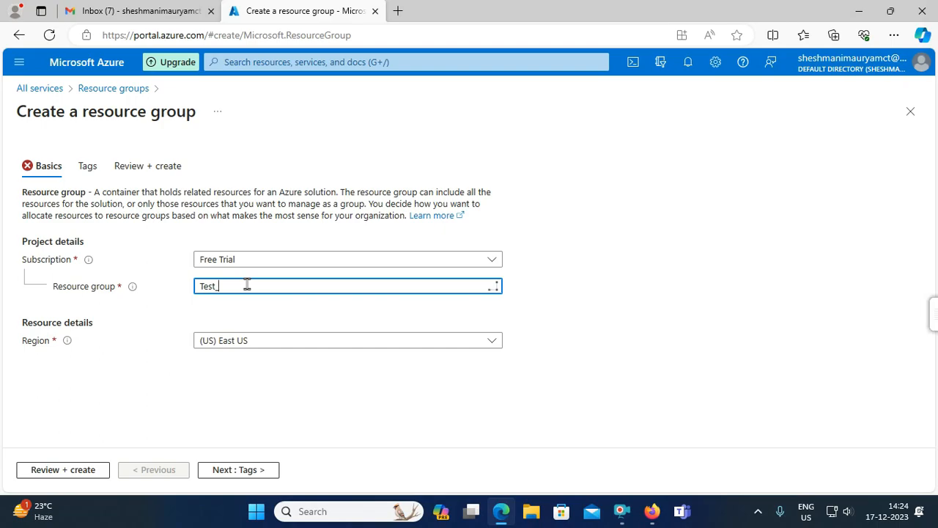
{"action": "type", "text": "r"}
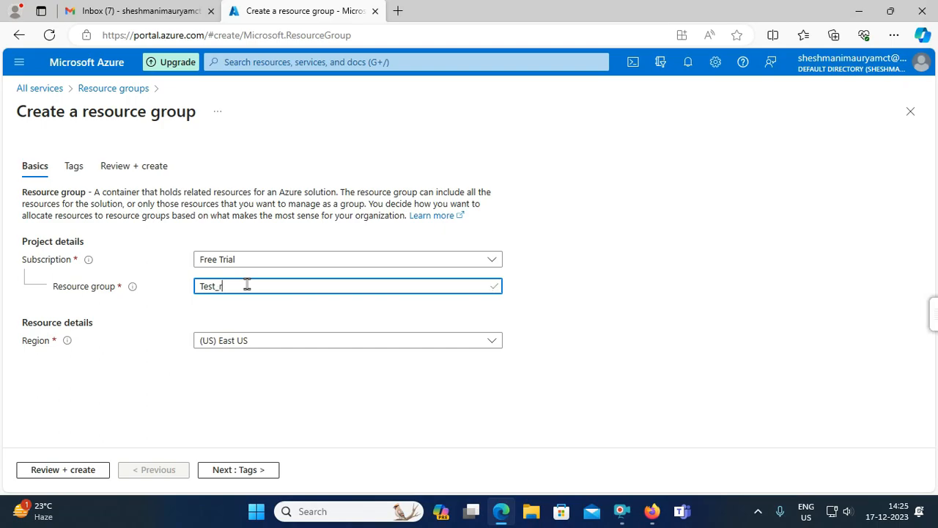
{"action": "type", "text": "g"}
- Open the Region dropdown and scroll through the available regions
{"action": "left_click", "coordinate": [263, 342]}
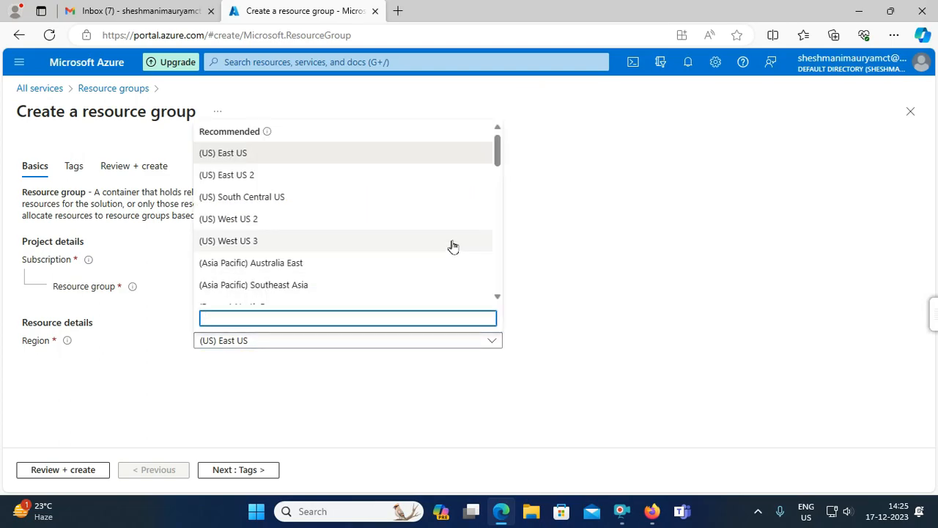
{"action": "left_click", "coordinate": [499, 145]}
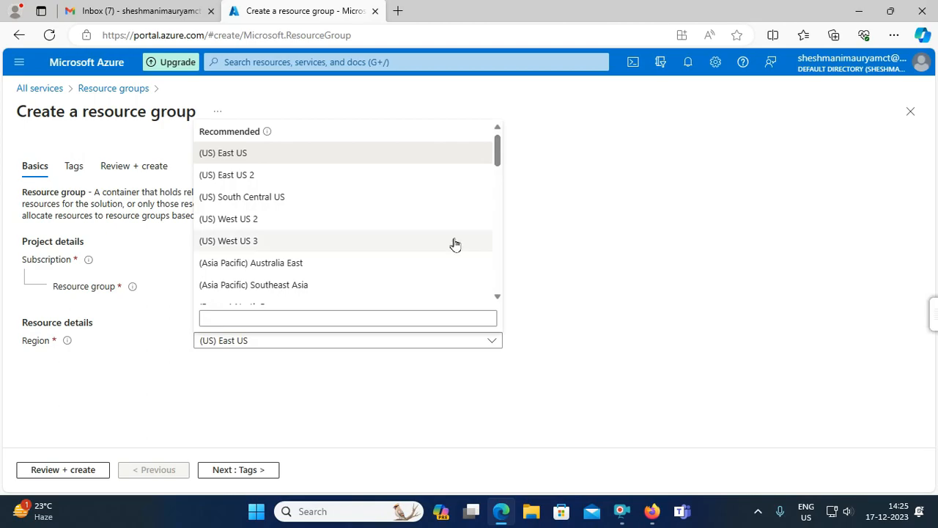
{"action": "scroll", "coordinate": [439, 251], "scroll_direction": "down", "scroll_amount": 1}
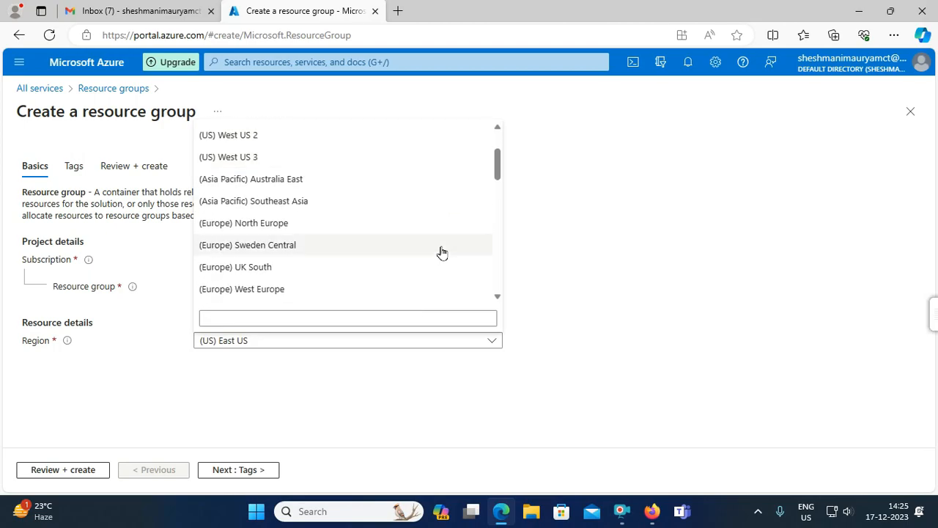
{"action": "scroll", "coordinate": [442, 252], "scroll_direction": "down", "scroll_amount": 3}
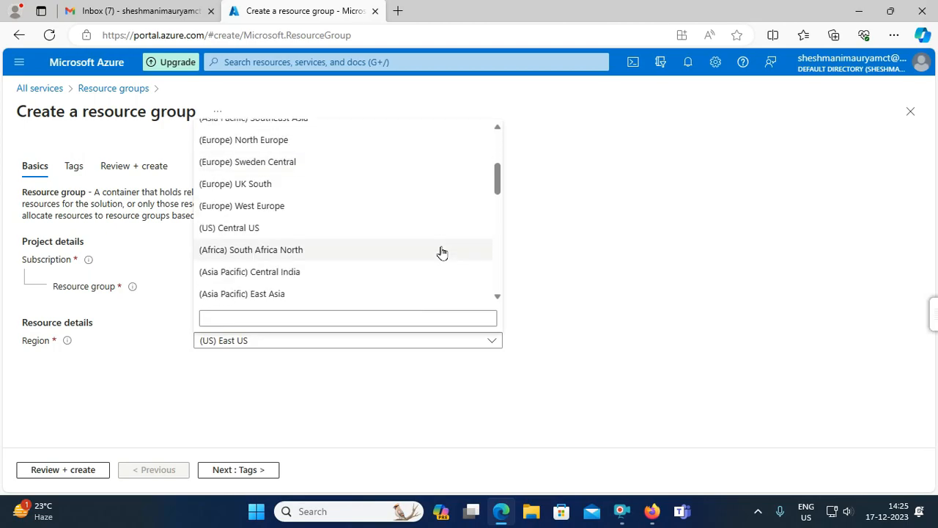
{"action": "scroll", "coordinate": [442, 252], "scroll_direction": "down", "scroll_amount": 3}
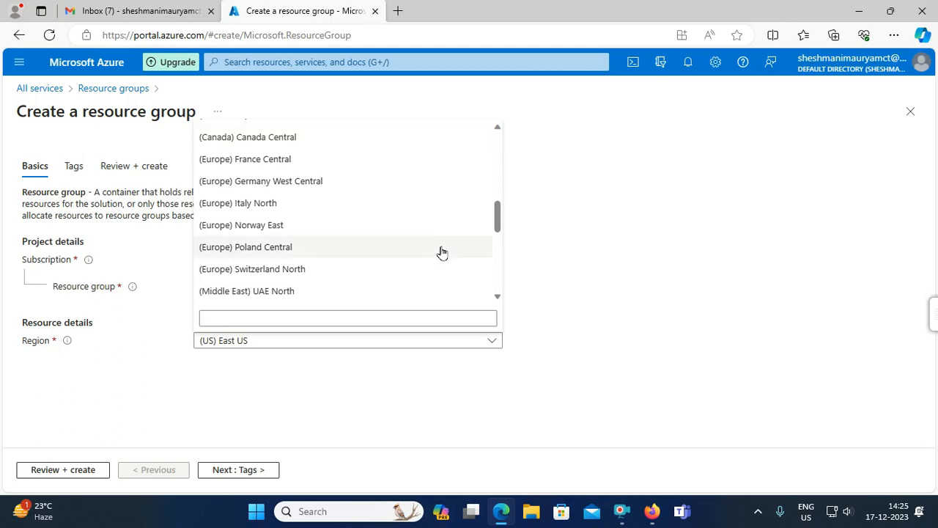
{"action": "scroll", "coordinate": [442, 252], "scroll_direction": "down", "scroll_amount": 3}
{"action": "scroll", "coordinate": [442, 252], "scroll_direction": "down", "scroll_amount": 3}
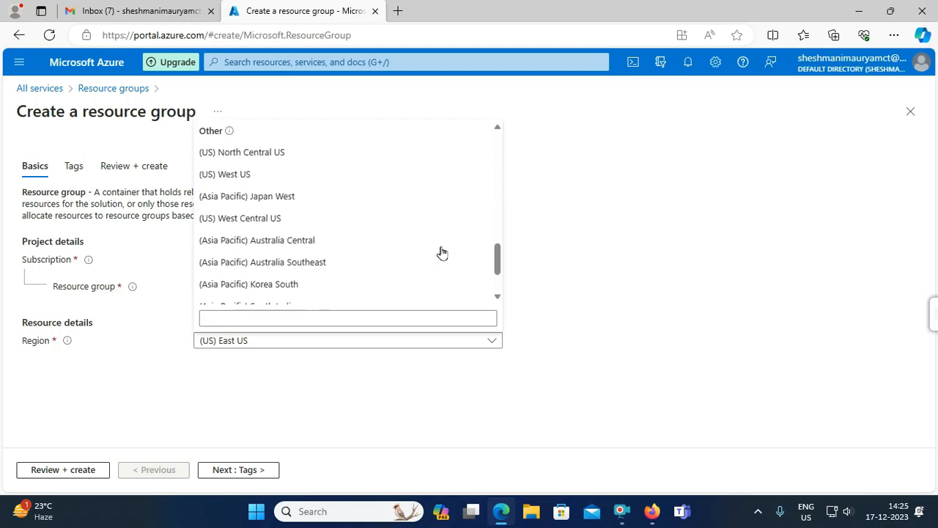
{"action": "scroll", "coordinate": [442, 252], "scroll_direction": "down", "scroll_amount": 1}
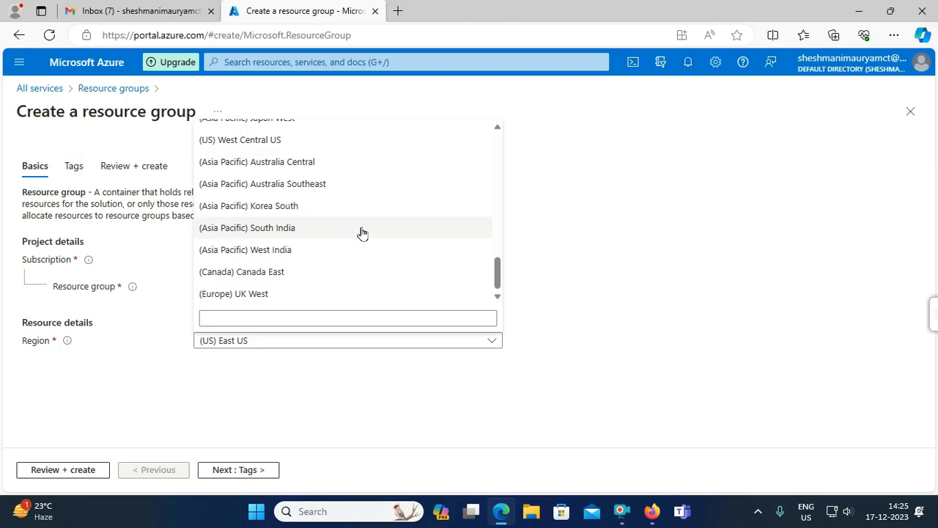
{"action": "scroll", "coordinate": [362, 233], "scroll_direction": "up", "scroll_amount": 3}
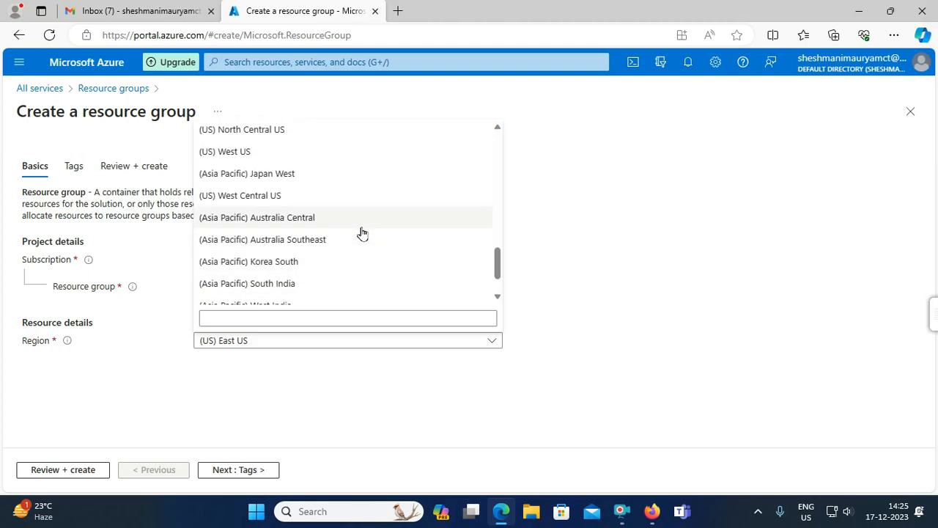
{"action": "scroll", "coordinate": [362, 233], "scroll_direction": "up", "scroll_amount": 3}
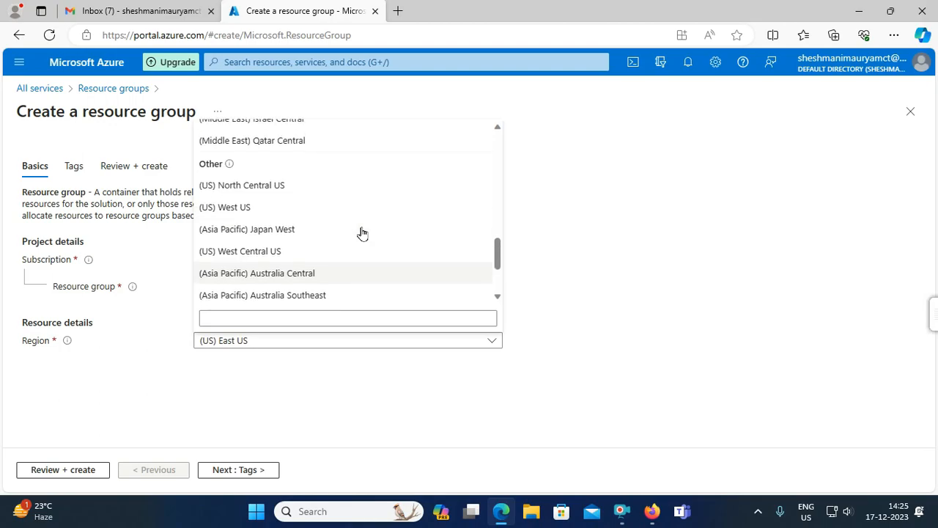
- Filter regions by 'indi' and select (Asia Pacific) Central India
{"action": "left_click", "coordinate": [293, 318]}
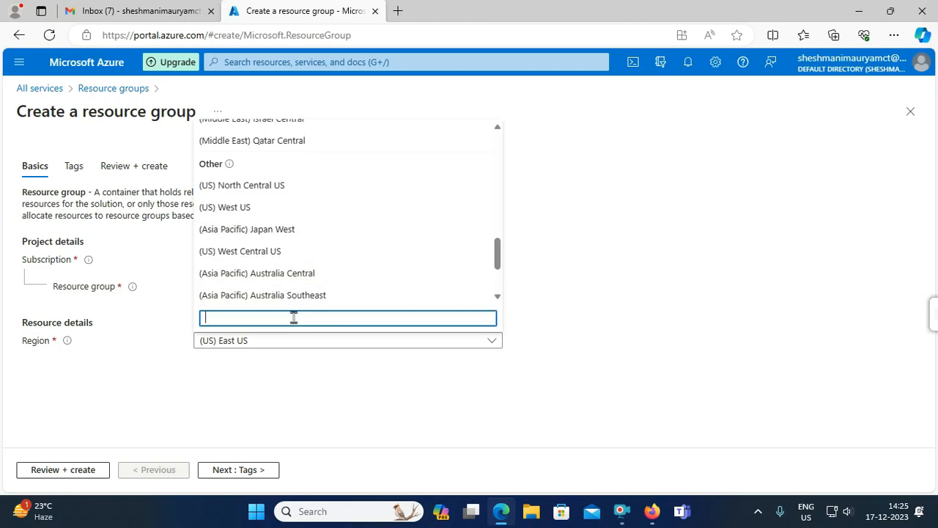
{"action": "type", "text": "c"}
{"action": "key", "text": "BackSpace"}
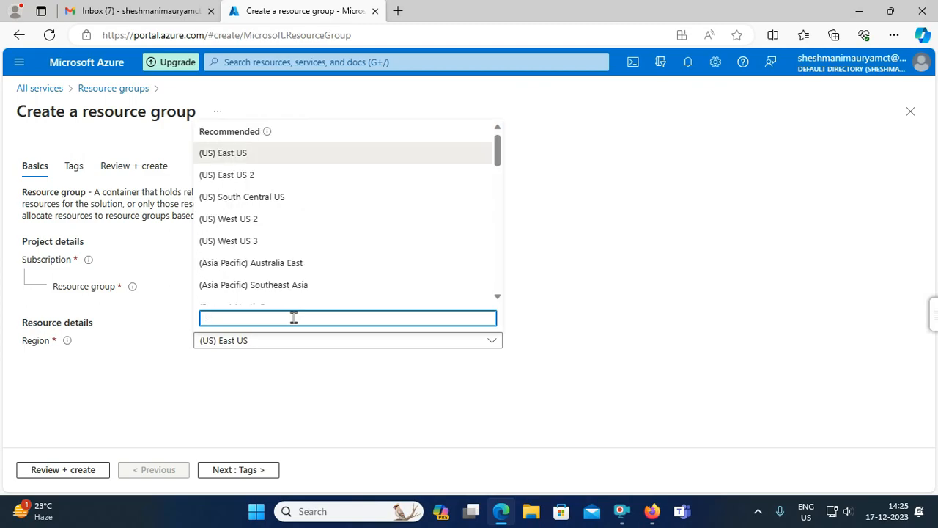
{"action": "type", "text": "indi"}
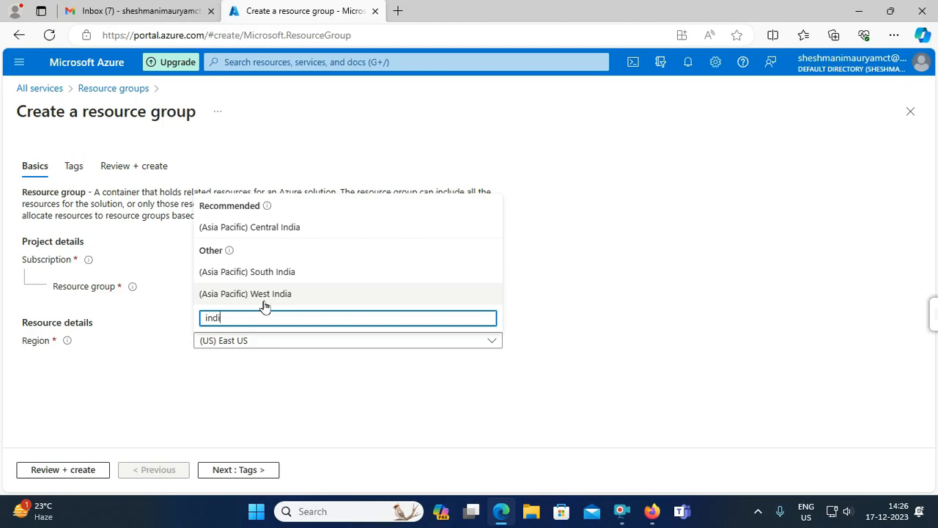
{"action": "left_click", "coordinate": [293, 228]}
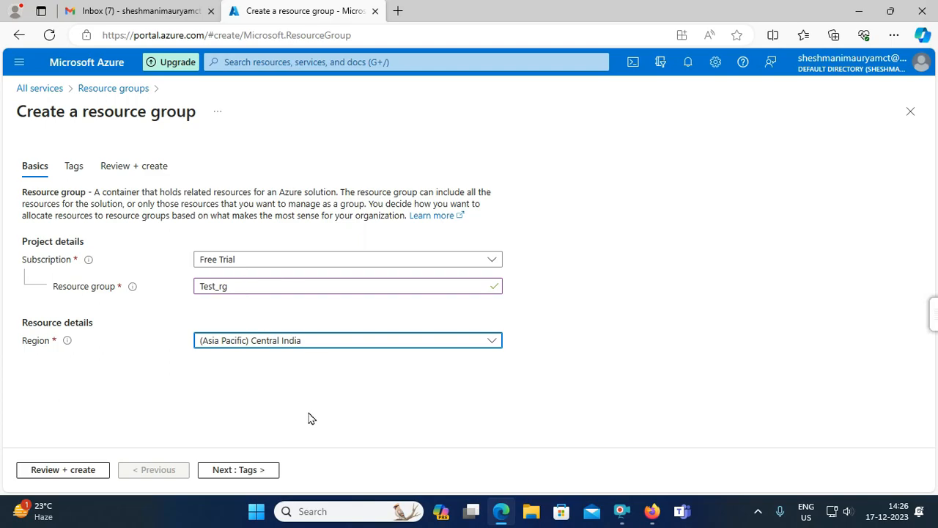
- Skip tags, pass validation, and create Test_rg in Central India
{"action": "left_click", "coordinate": [211, 470]}
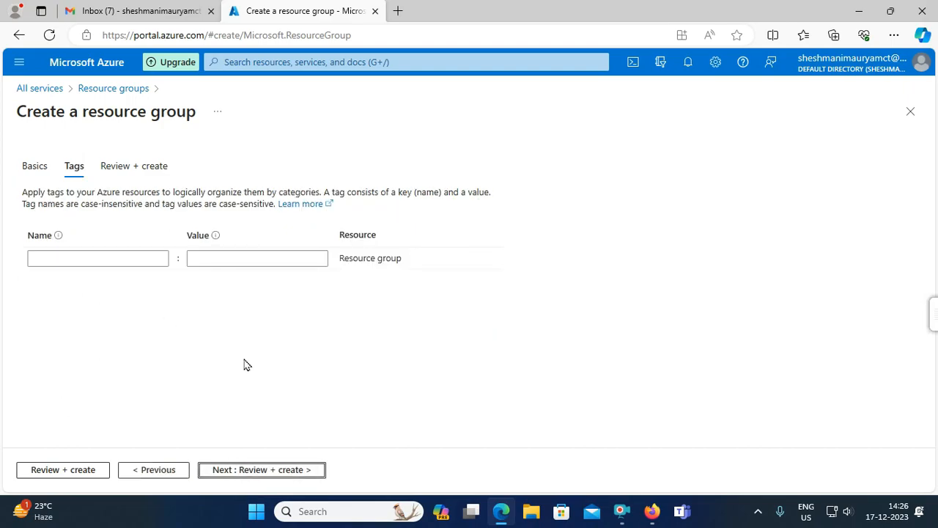
{"action": "left_click", "coordinate": [226, 473]}
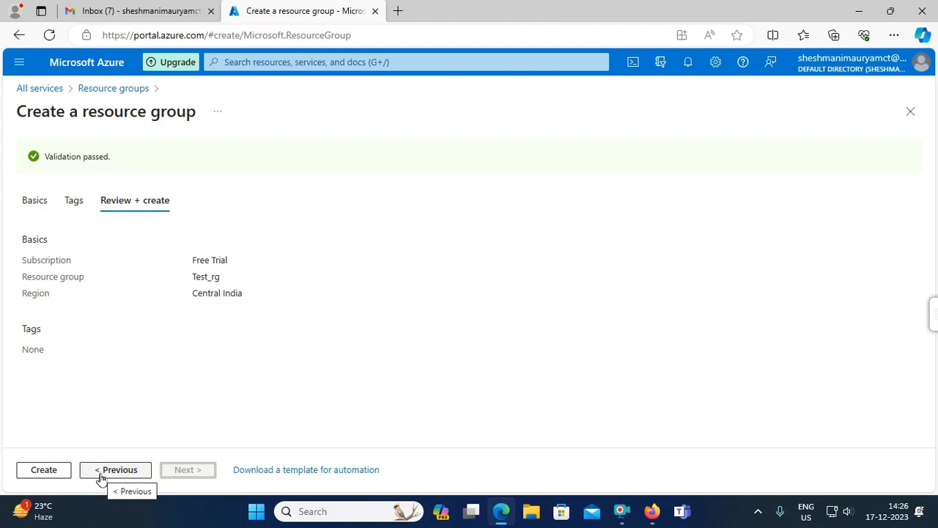
{"action": "left_click", "coordinate": [52, 473]}
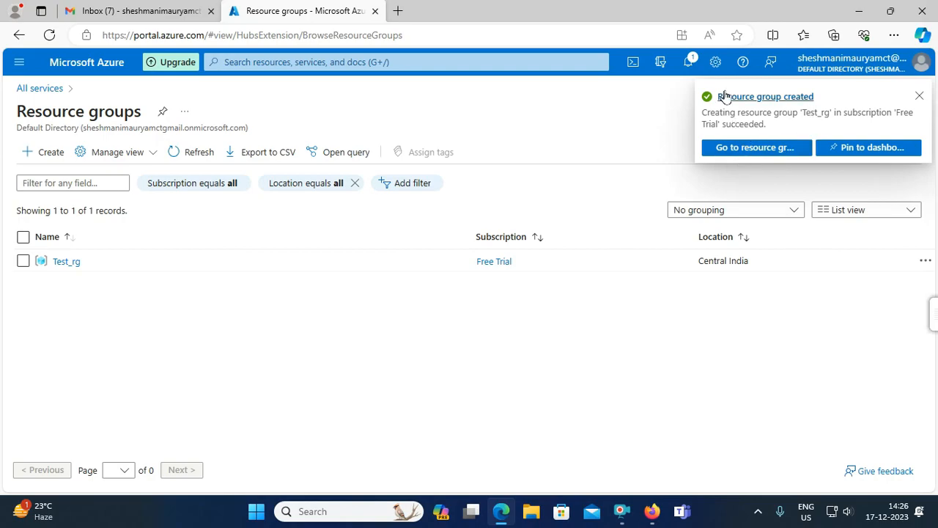
{"action": "left_click", "coordinate": [688, 65]}
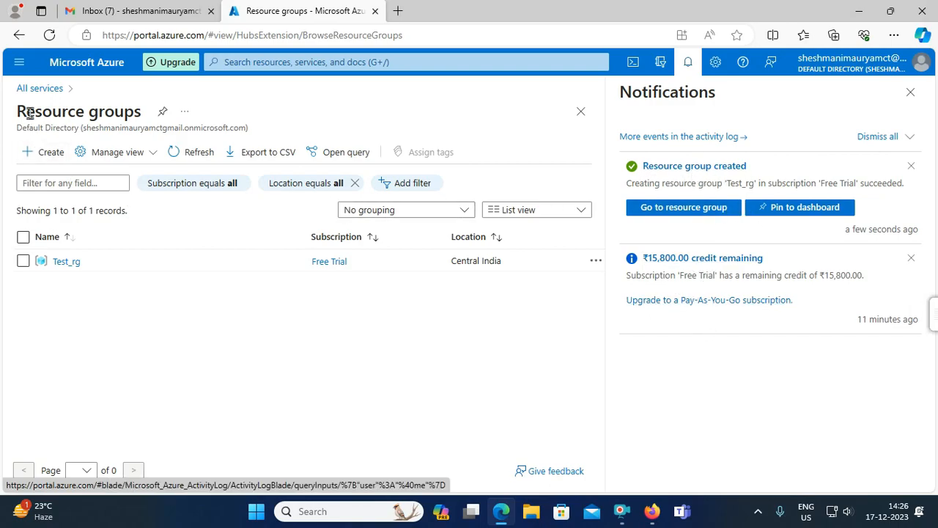
{"action": "left_click", "coordinate": [910, 92]}
{"action": "left_click", "coordinate": [19, 63]}
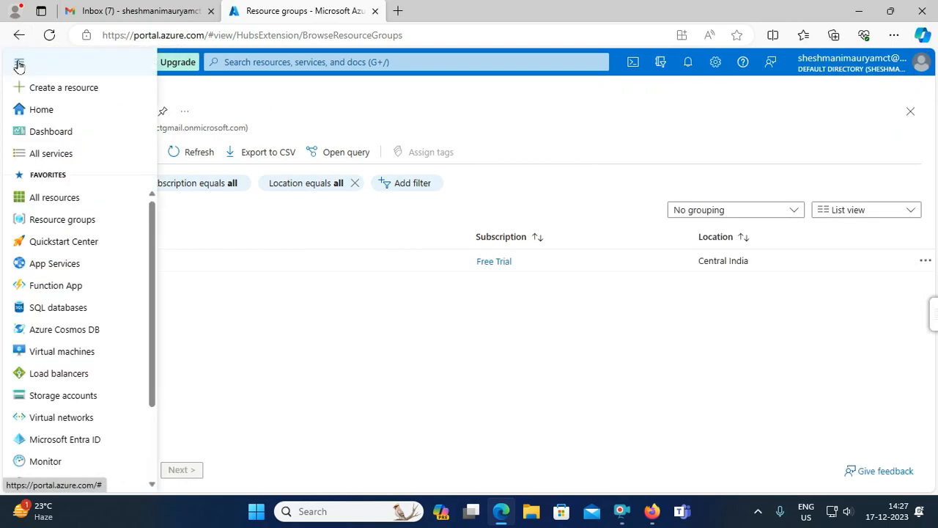
{"action": "left_click", "coordinate": [55, 155]}
{"action": "left_click", "coordinate": [365, 188]}
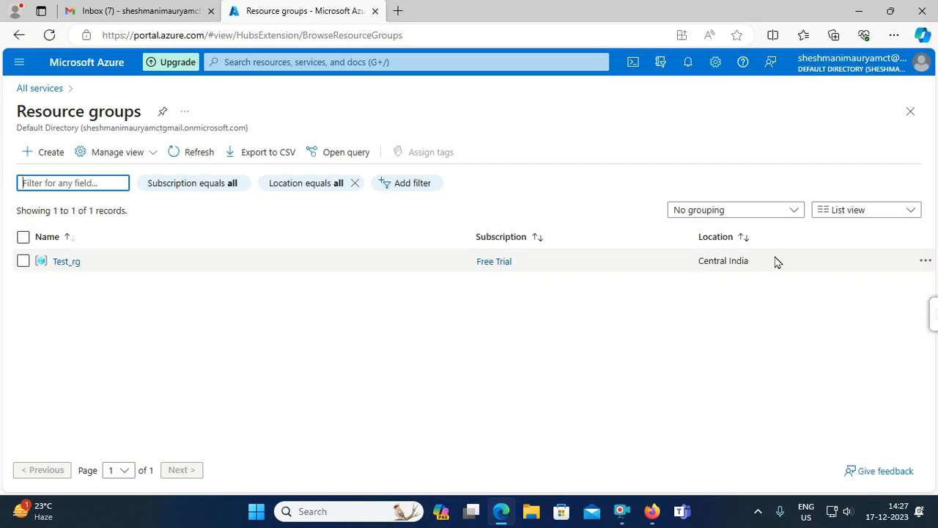
- Go to the Virtual machines list through All services in the portal menu
{"action": "left_click", "coordinate": [19, 65]}
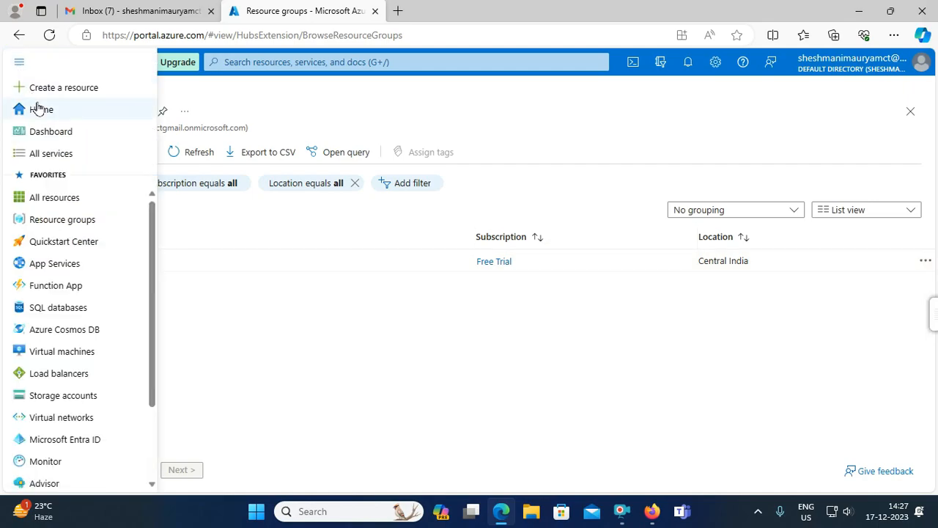
{"action": "left_click", "coordinate": [63, 152]}
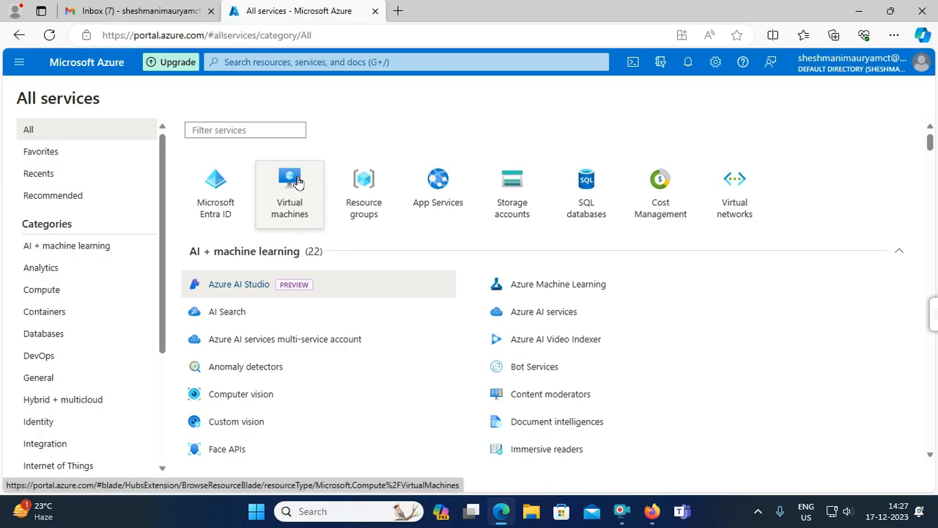
{"action": "left_click", "coordinate": [294, 181]}
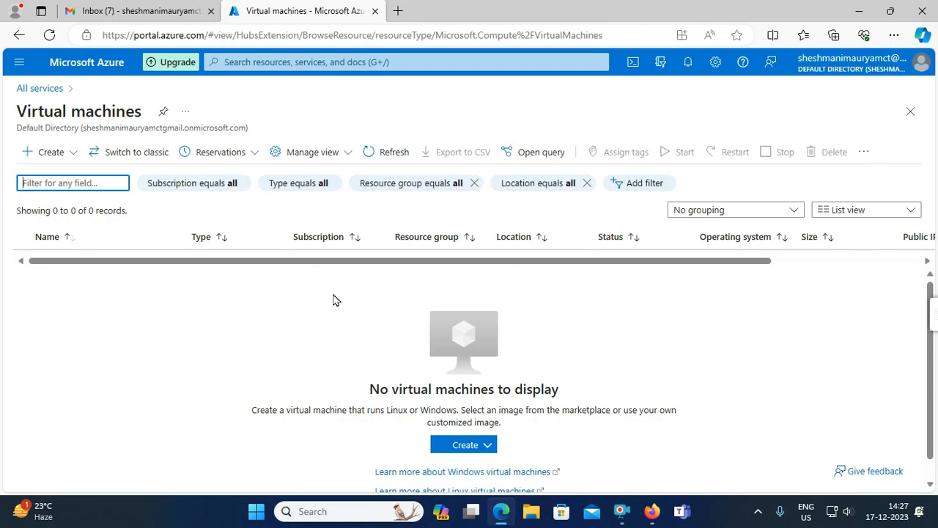
- Start creating a new Azure virtual machine from the Create menu
{"action": "left_click", "coordinate": [44, 157]}
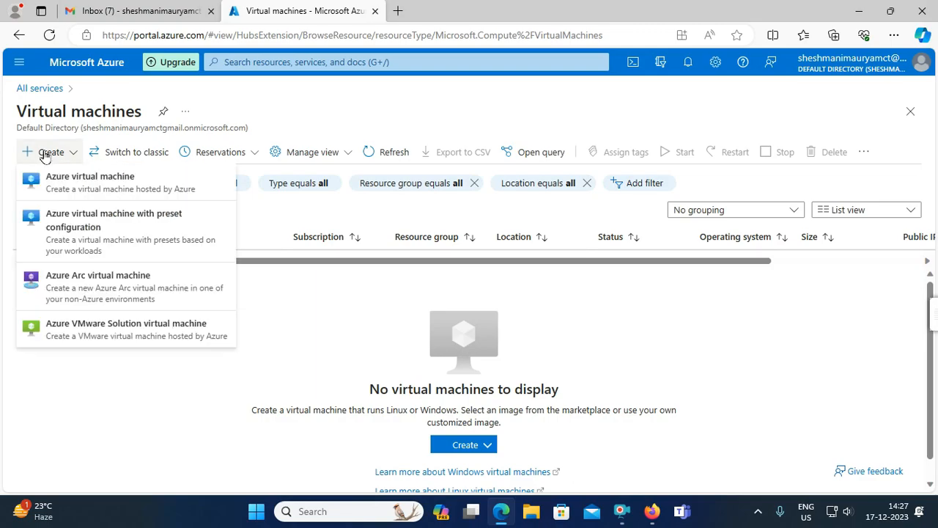
{"action": "left_click", "coordinate": [363, 325]}
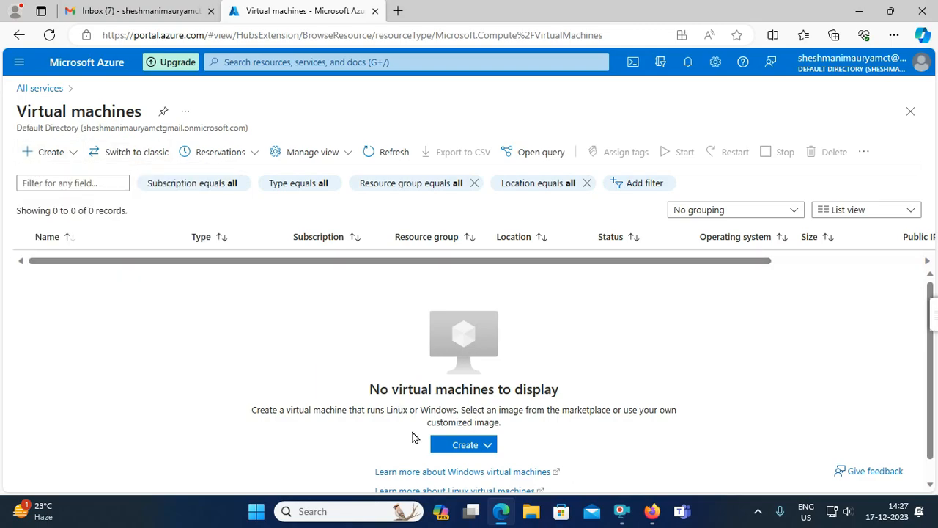
{"action": "left_click", "coordinate": [467, 448]}
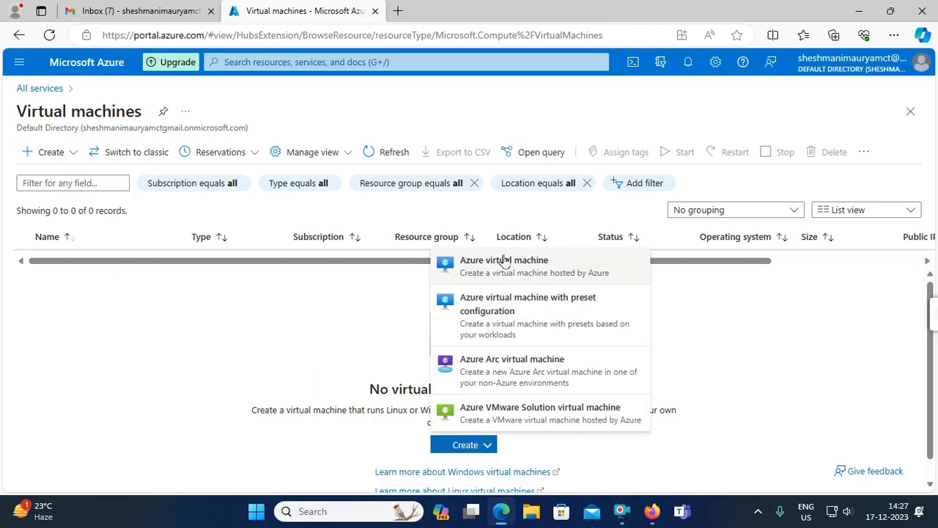
{"action": "left_click", "coordinate": [278, 337]}
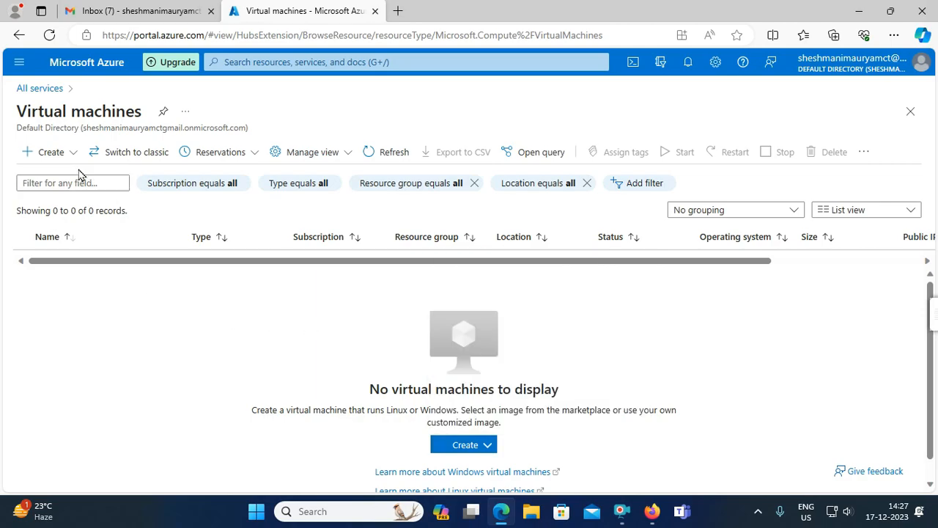
{"action": "left_click", "coordinate": [40, 152]}
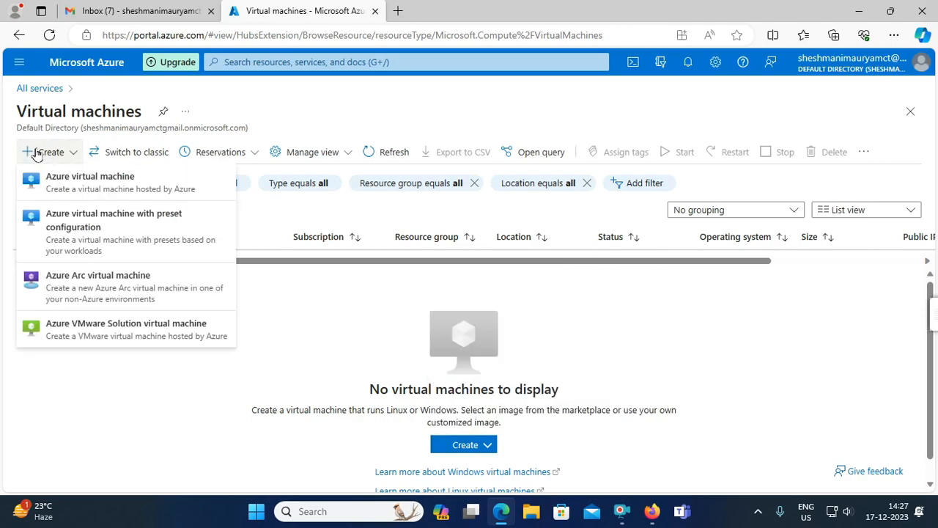
{"action": "left_click", "coordinate": [80, 180]}
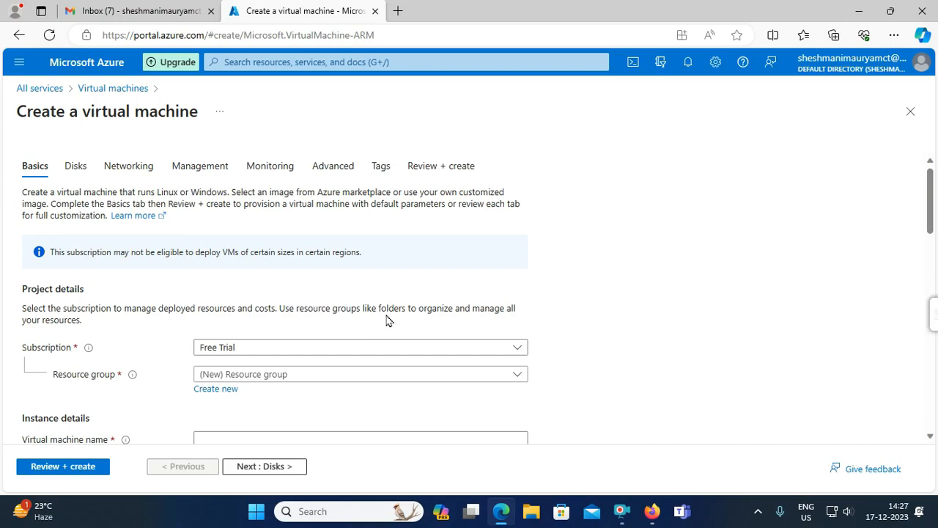
- Pick Test_rg from the Resource group dropdown for the new VM
{"action": "scroll", "coordinate": [386, 320], "scroll_direction": "down", "scroll_amount": 2}
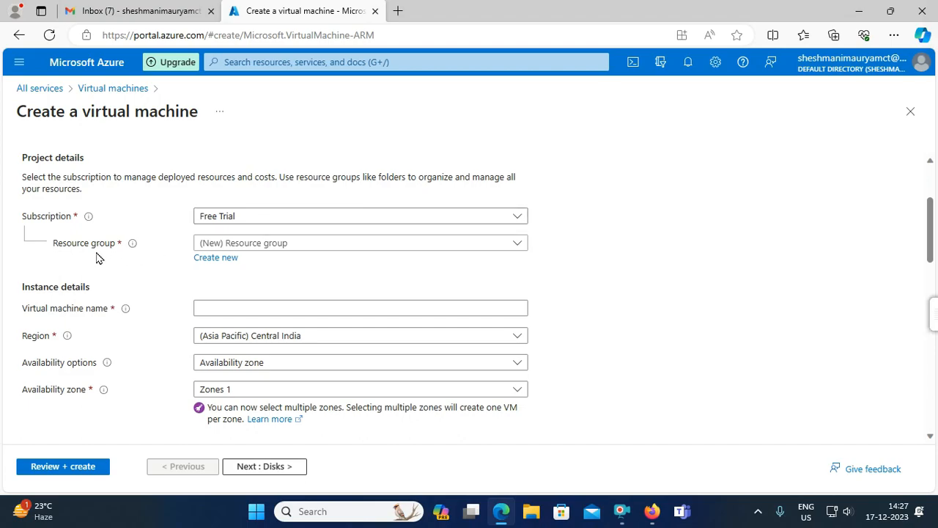
{"action": "left_click", "coordinate": [323, 243]}
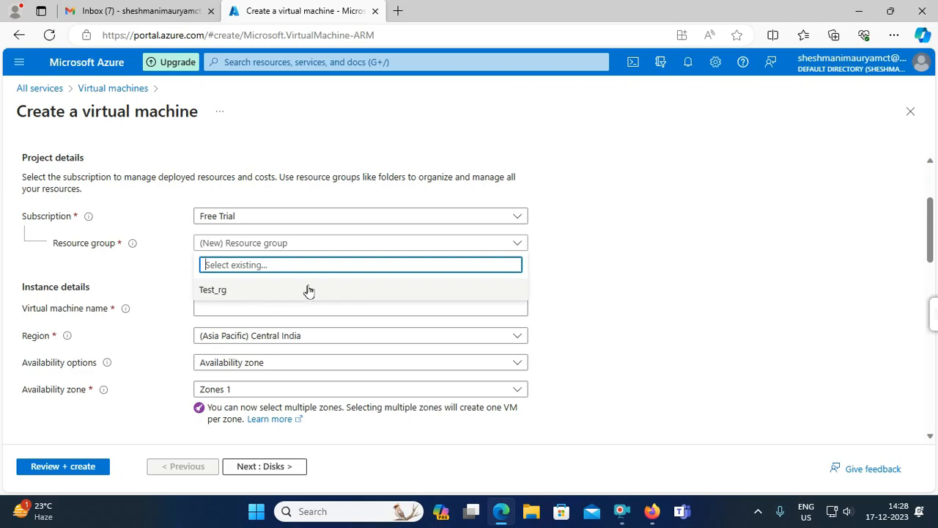
{"action": "left_click", "coordinate": [117, 283]}
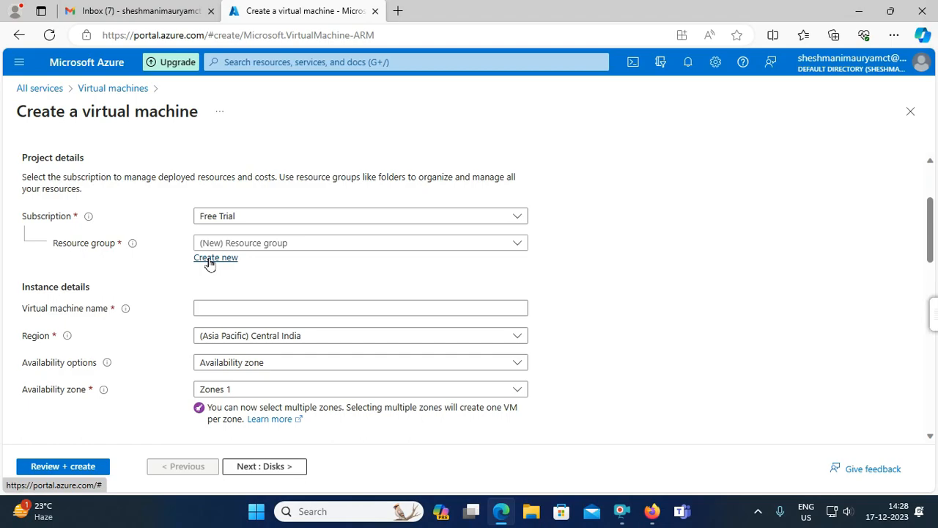
{"action": "left_click", "coordinate": [278, 308]}
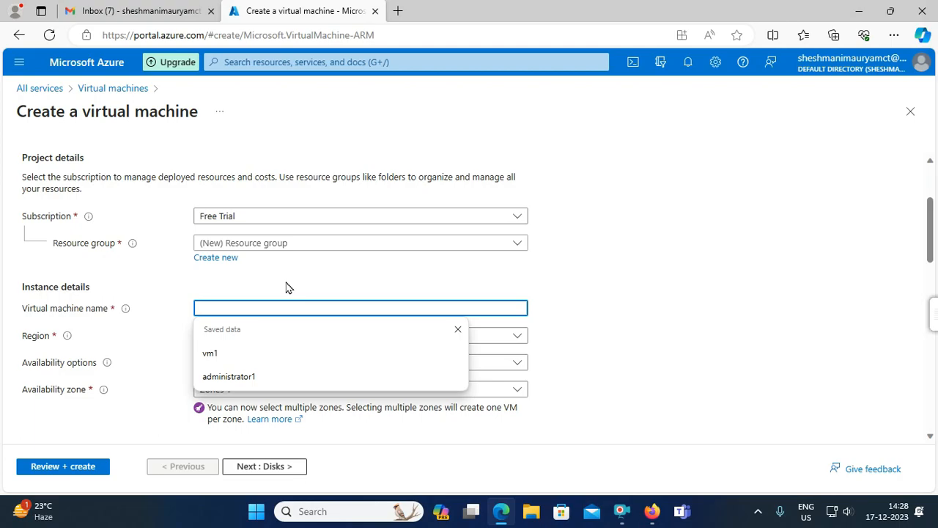
{"action": "left_click", "coordinate": [294, 246]}
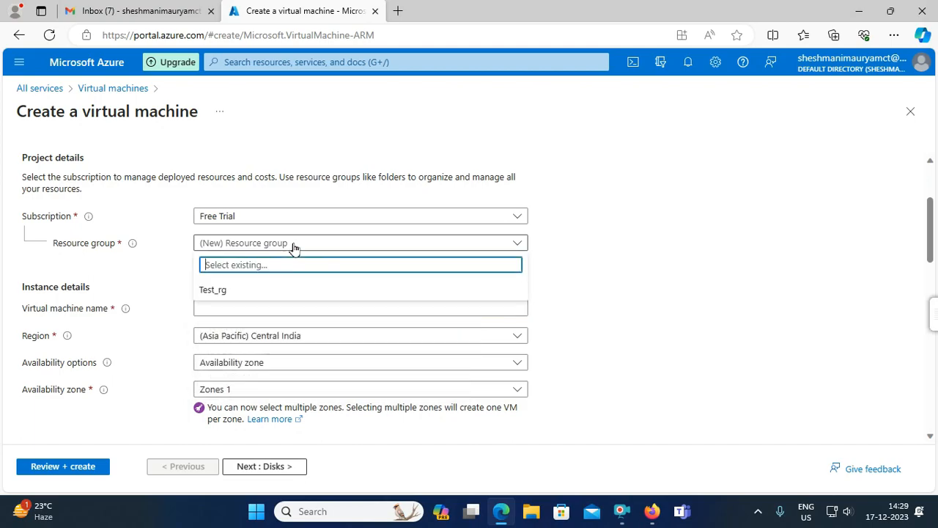
{"action": "left_click", "coordinate": [221, 292]}
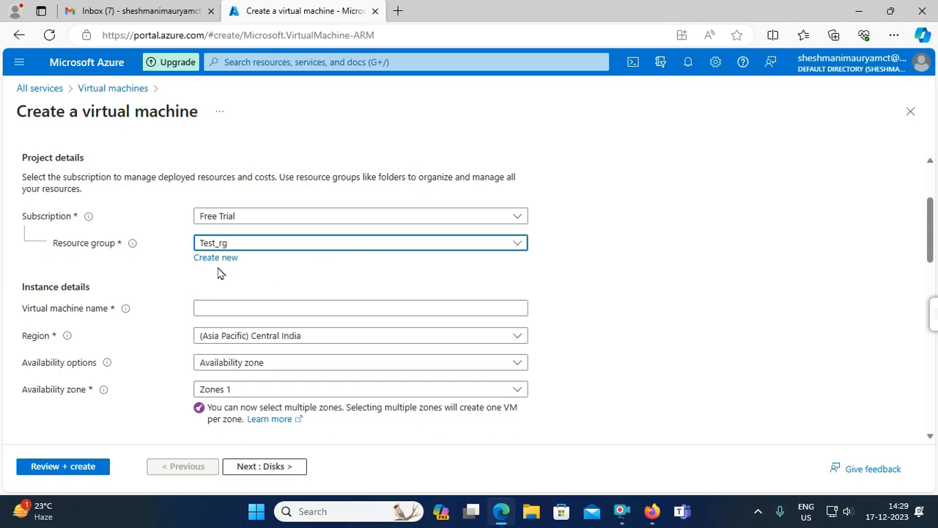
{"action": "scroll", "coordinate": [320, 327], "scroll_direction": "down", "scroll_amount": 4}
{"action": "scroll", "coordinate": [320, 327], "scroll_direction": "down", "scroll_amount": 7}
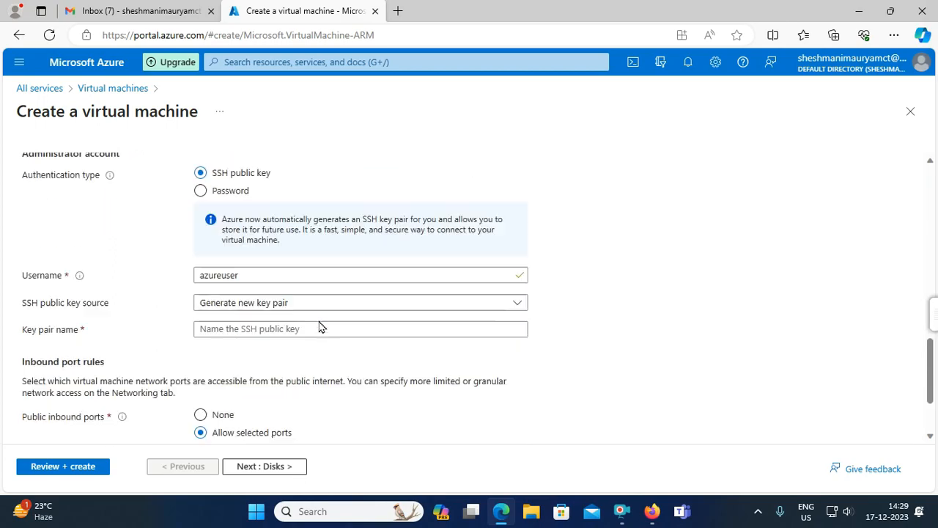
{"action": "scroll", "coordinate": [320, 327], "scroll_direction": "up", "scroll_amount": 5}
{"action": "scroll", "coordinate": [320, 327], "scroll_direction": "up", "scroll_amount": 3}
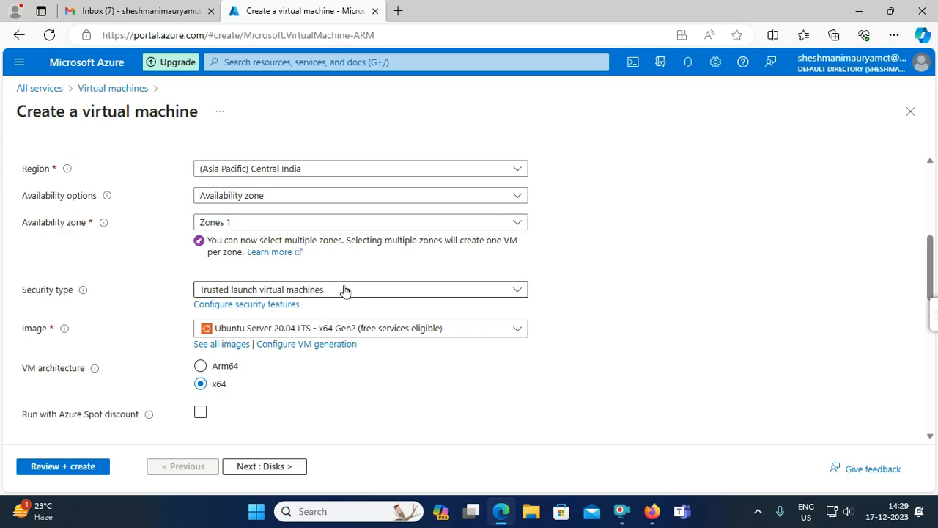
{"action": "scroll", "coordinate": [159, 190], "scroll_direction": "up", "scroll_amount": 3}
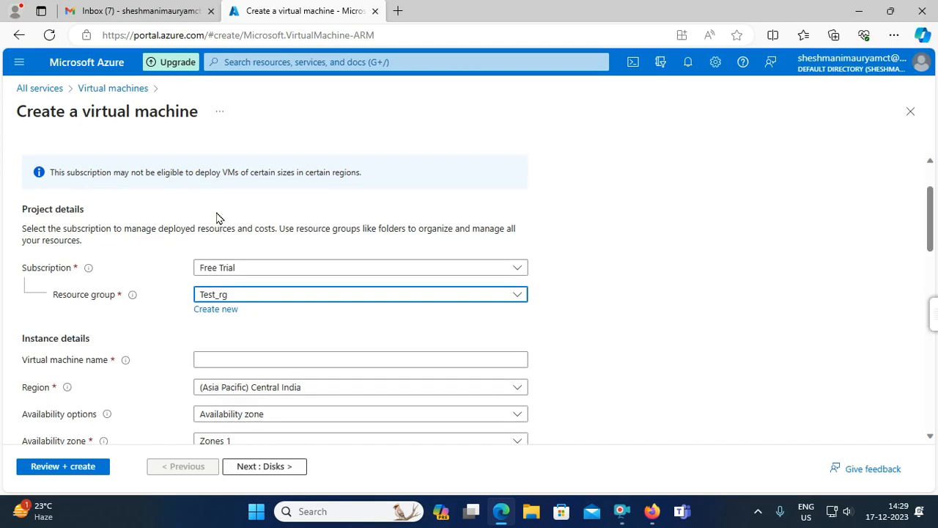
- Name the virtual machine vm1
{"action": "left_click", "coordinate": [250, 361]}
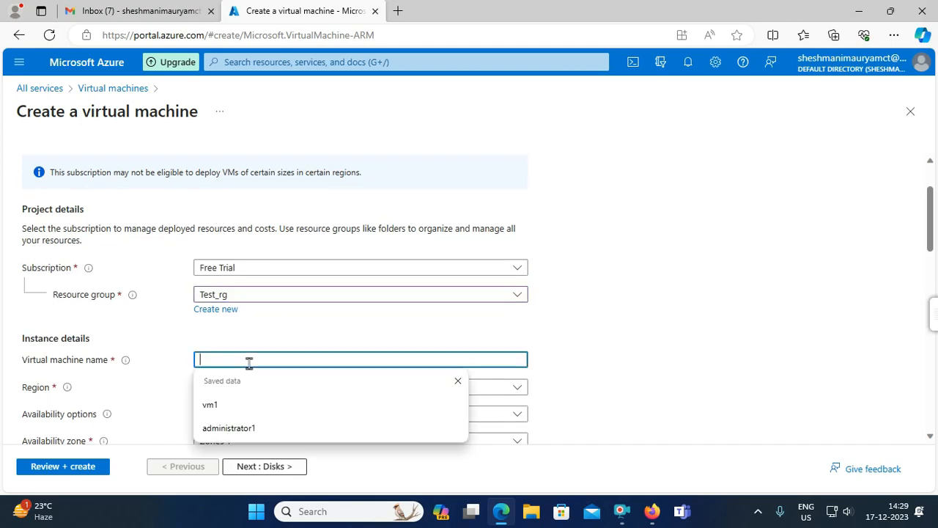
{"action": "type", "text": "vm1"}
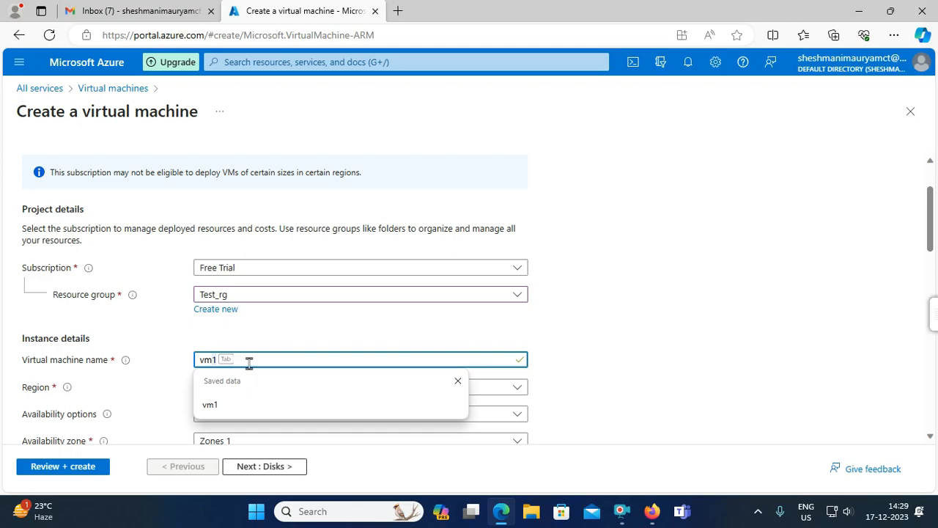
{"action": "left_click", "coordinate": [254, 406]}
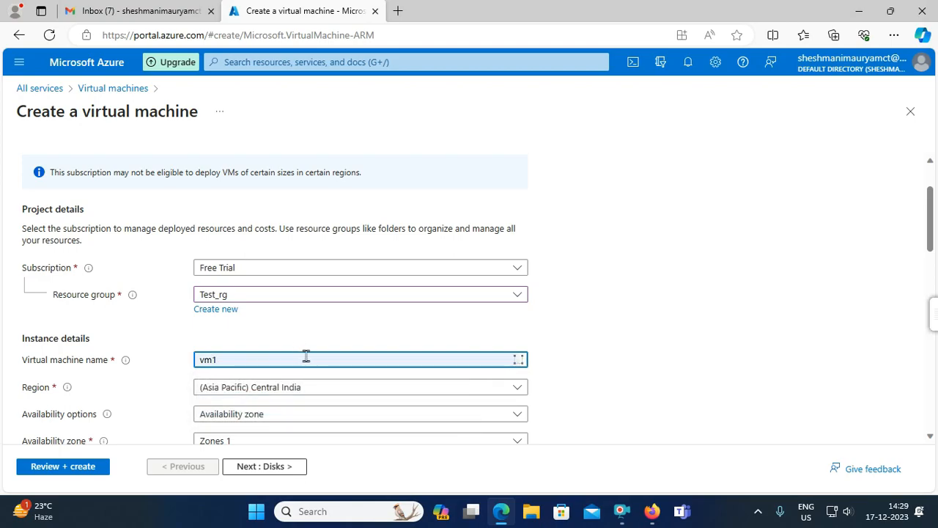
{"action": "scroll", "coordinate": [305, 355], "scroll_direction": "down", "scroll_amount": 2}
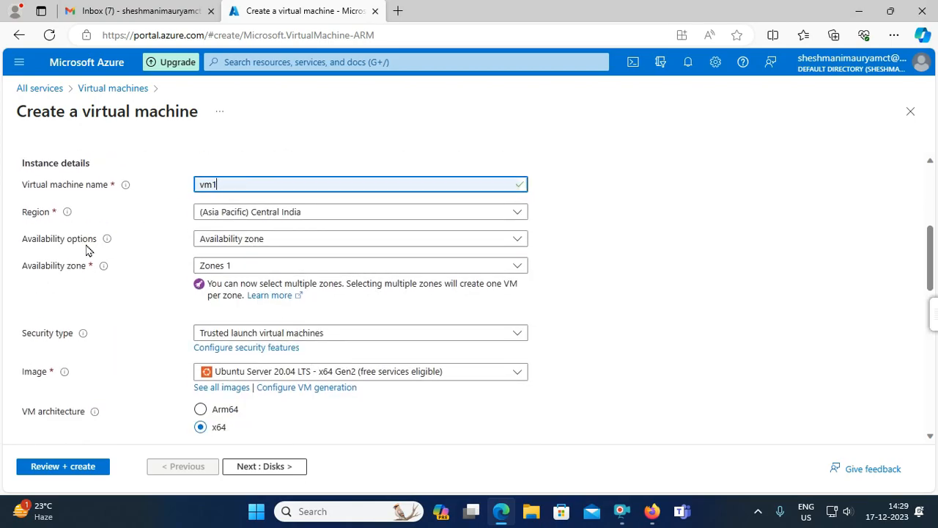
{"action": "scroll", "coordinate": [257, 334], "scroll_direction": "down", "scroll_amount": 1}
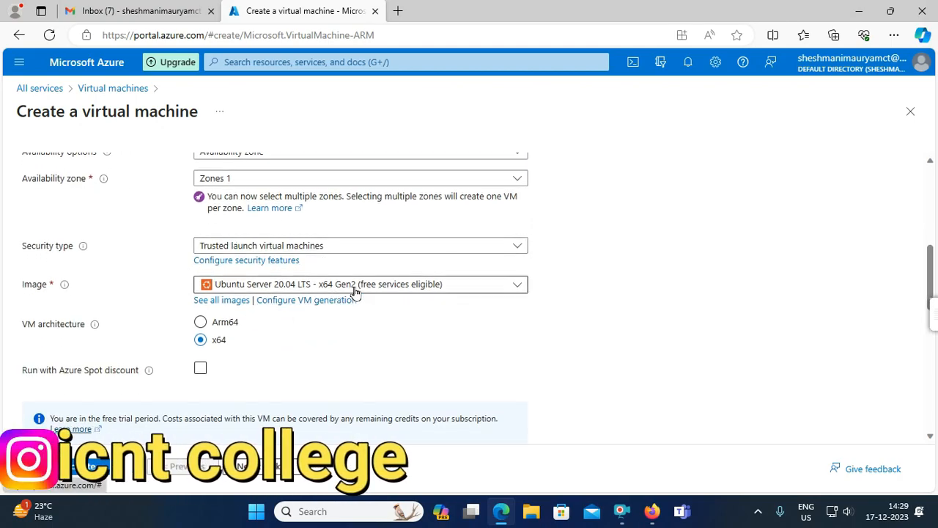
- Choose Windows Server 2016 Datacenter - x64 Gen2 as the VM image
{"action": "left_click", "coordinate": [333, 285]}
{"action": "scroll", "coordinate": [322, 367], "scroll_direction": "down", "scroll_amount": 3}
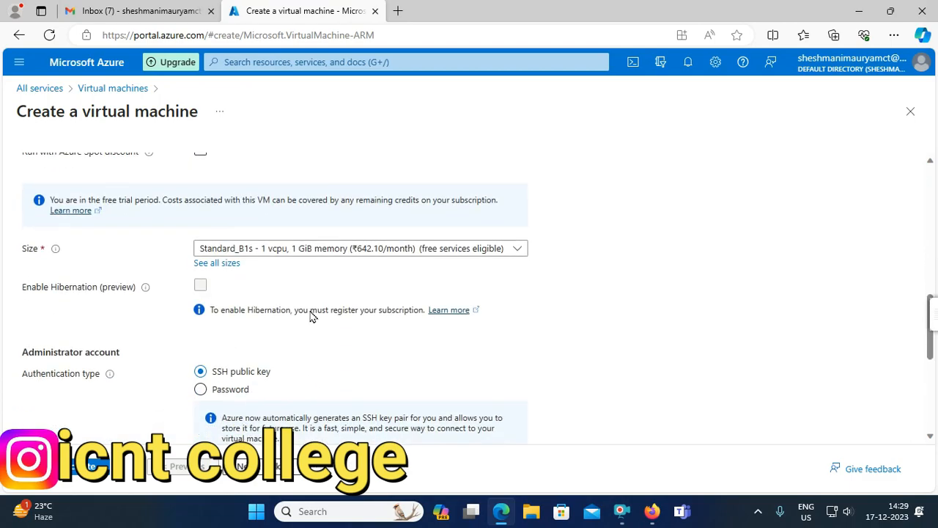
{"action": "scroll", "coordinate": [308, 301], "scroll_direction": "up", "scroll_amount": 3}
{"action": "left_click", "coordinate": [472, 240]}
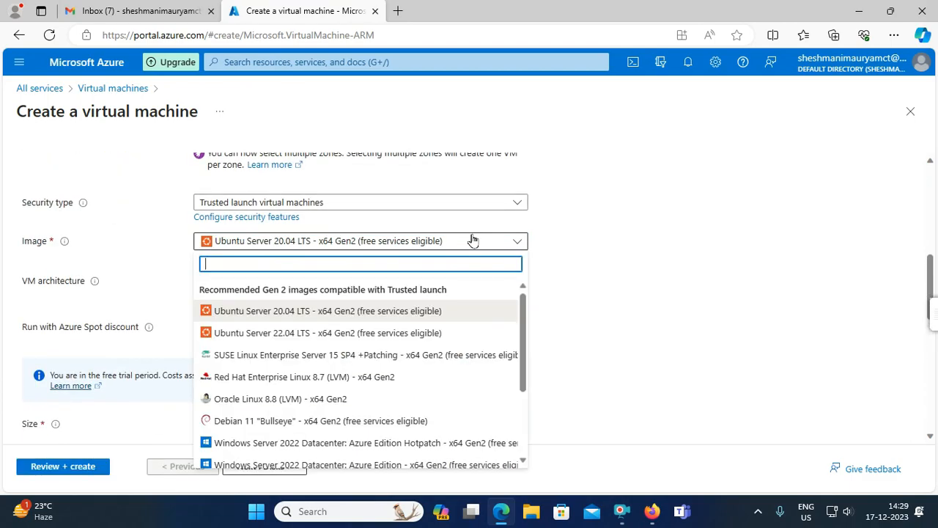
{"action": "scroll", "coordinate": [392, 323], "scroll_direction": "down", "scroll_amount": 3}
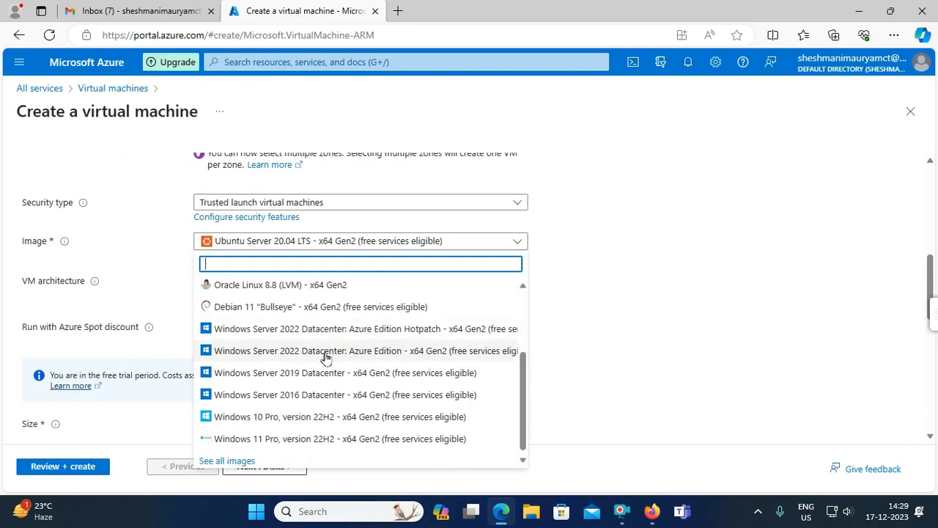
{"action": "left_click", "coordinate": [277, 396]}
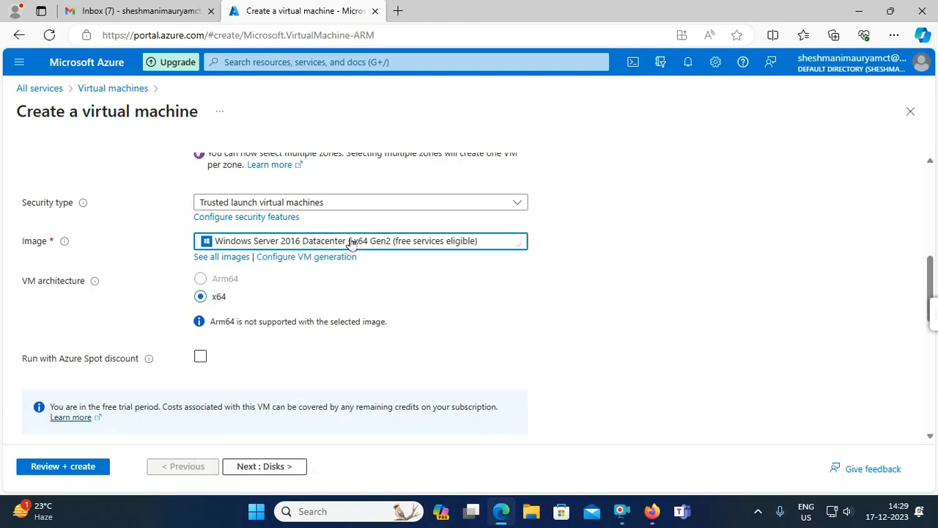
{"action": "scroll", "coordinate": [270, 318], "scroll_direction": "down", "scroll_amount": 3}
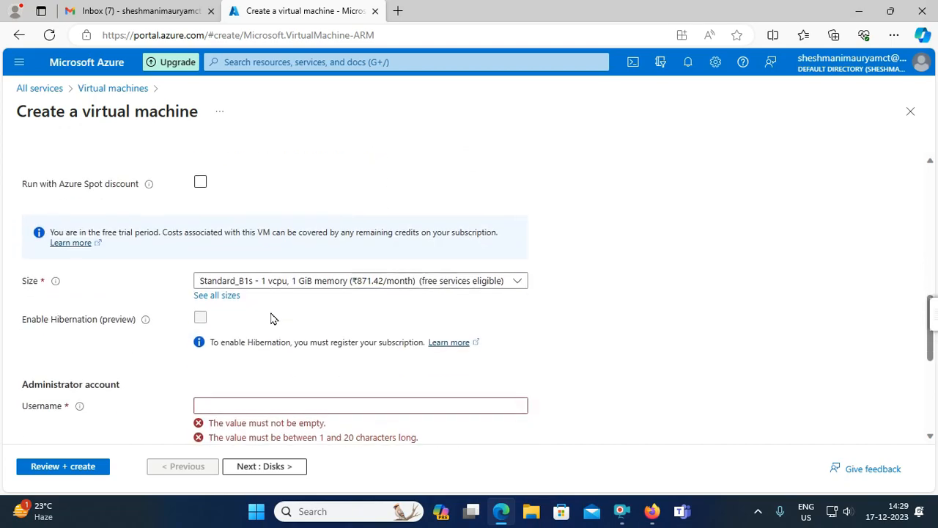
{"action": "left_click", "coordinate": [300, 284]}
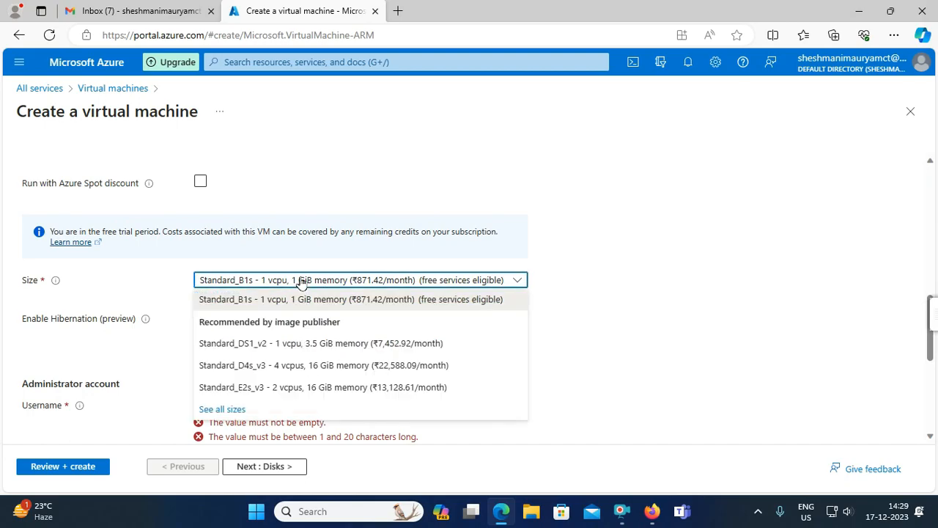
{"action": "left_click", "coordinate": [170, 288]}
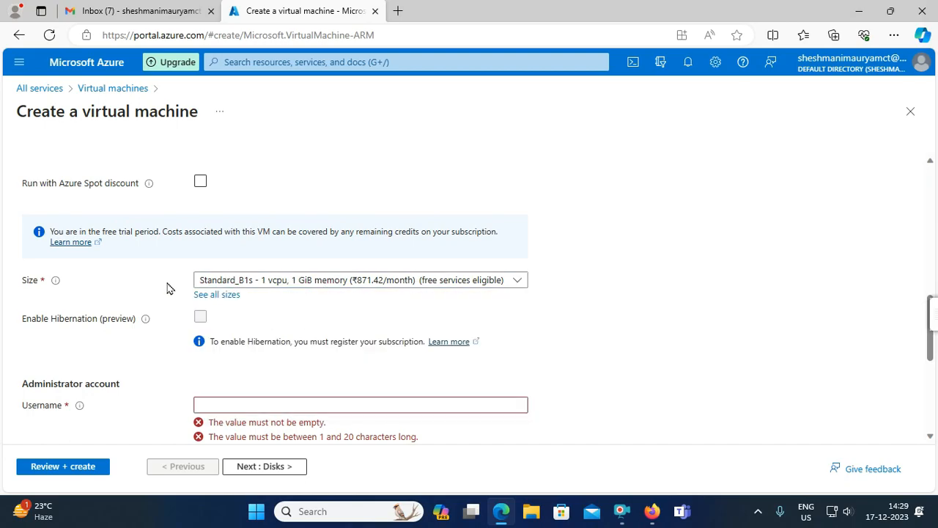
- Select the Standard_B2s size (2 vCPUs, 4 GiB memory) from the full size catalogue
{"action": "left_click", "coordinate": [214, 297]}
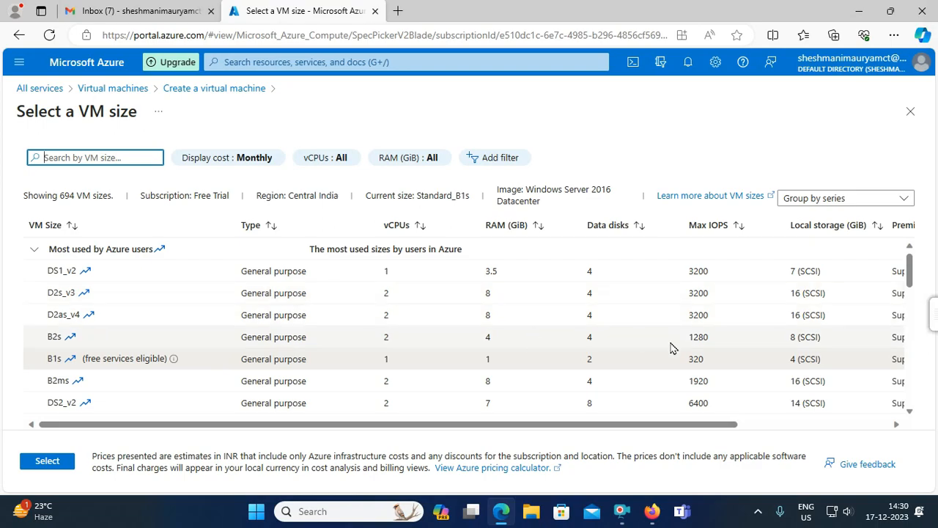
{"action": "left_click_drag", "start_coordinate": [668, 424], "coordinate": [819, 432]}
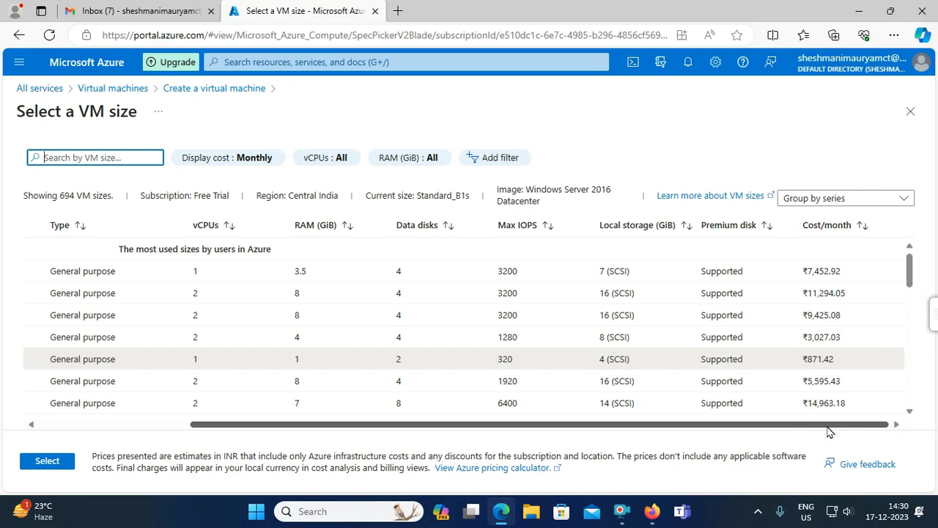
{"action": "left_click", "coordinate": [783, 343]}
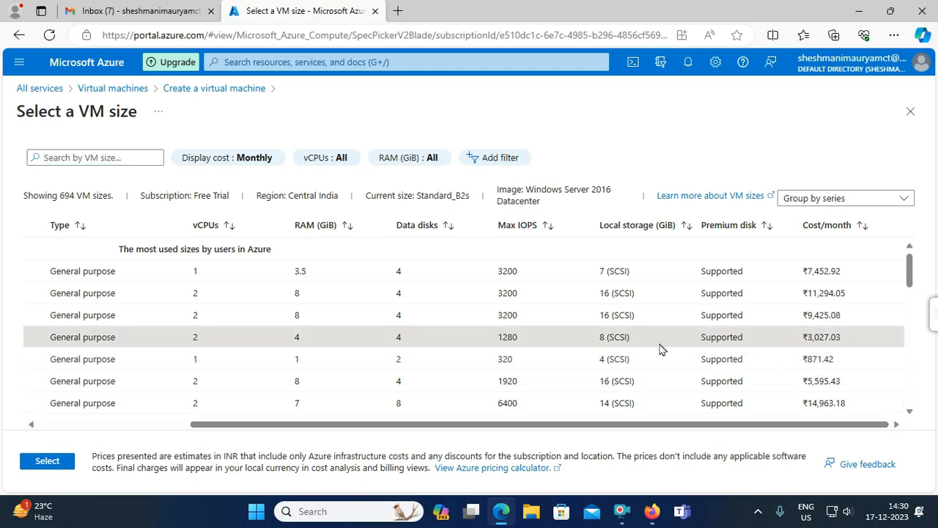
{"action": "left_click", "coordinate": [45, 461]}
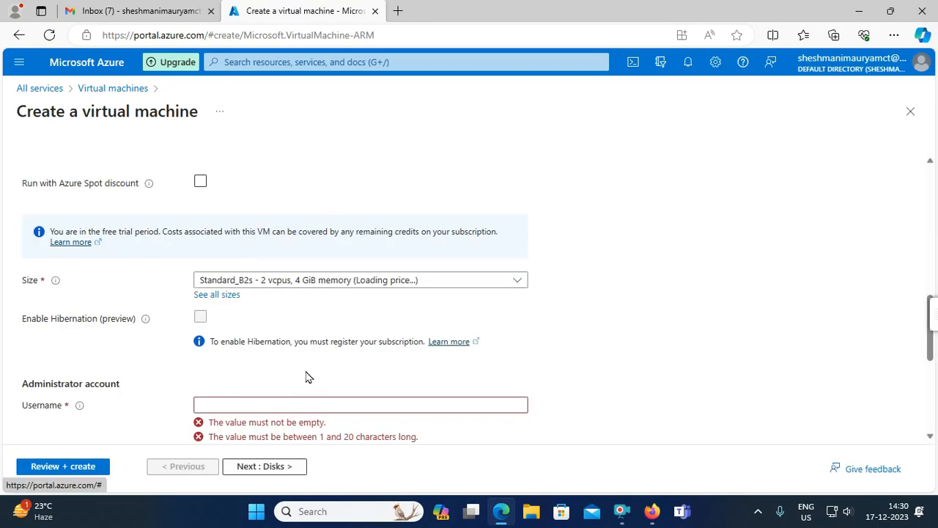
- Enter the administrator username, accepting the suggested value
{"action": "scroll", "coordinate": [258, 360], "scroll_direction": "down", "scroll_amount": 1}
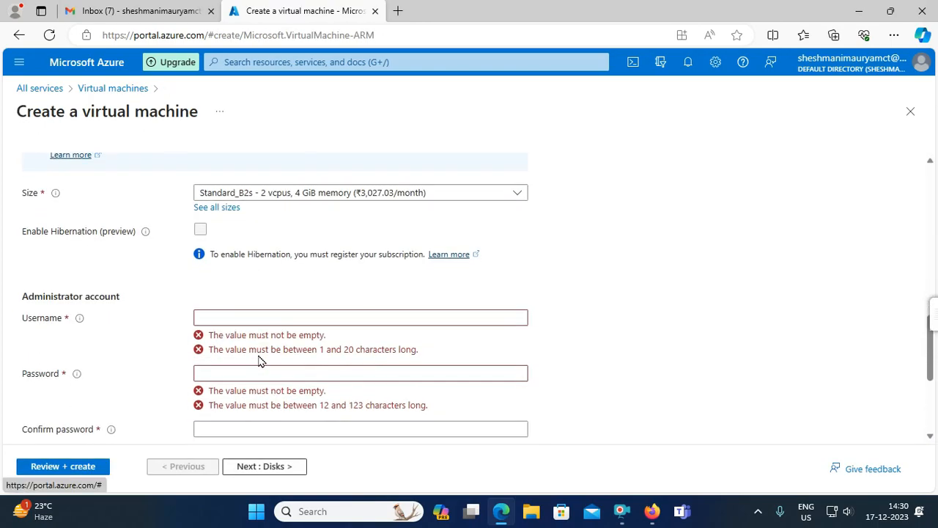
{"action": "left_click", "coordinate": [225, 318]}
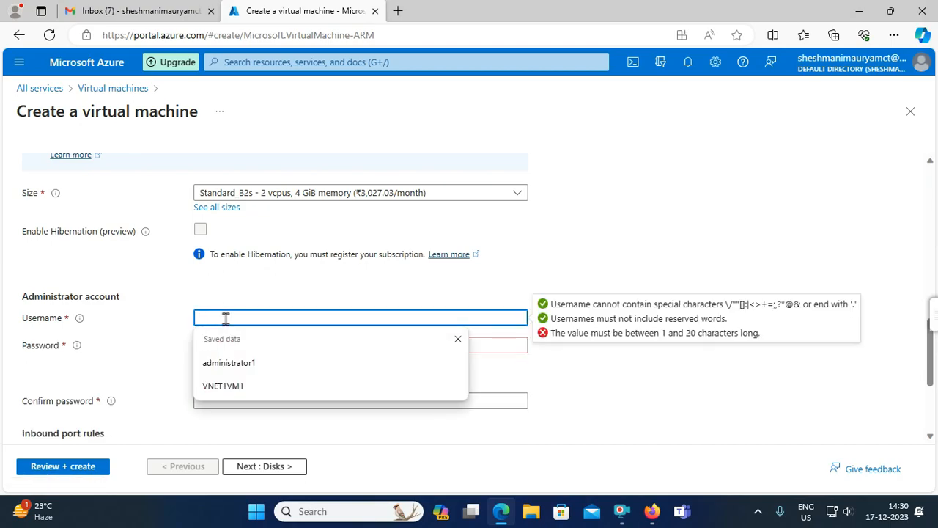
{"action": "type", "text": "a"}
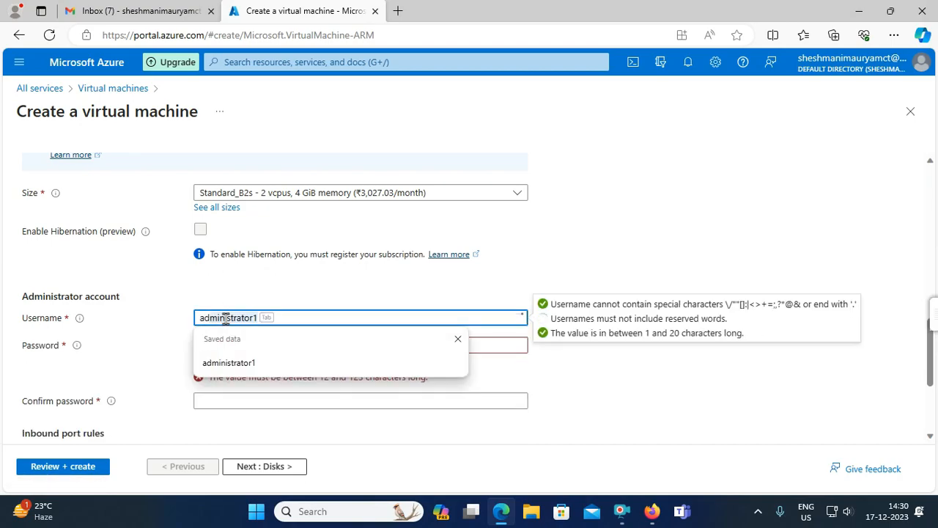
{"action": "type", "text": "dmini"}
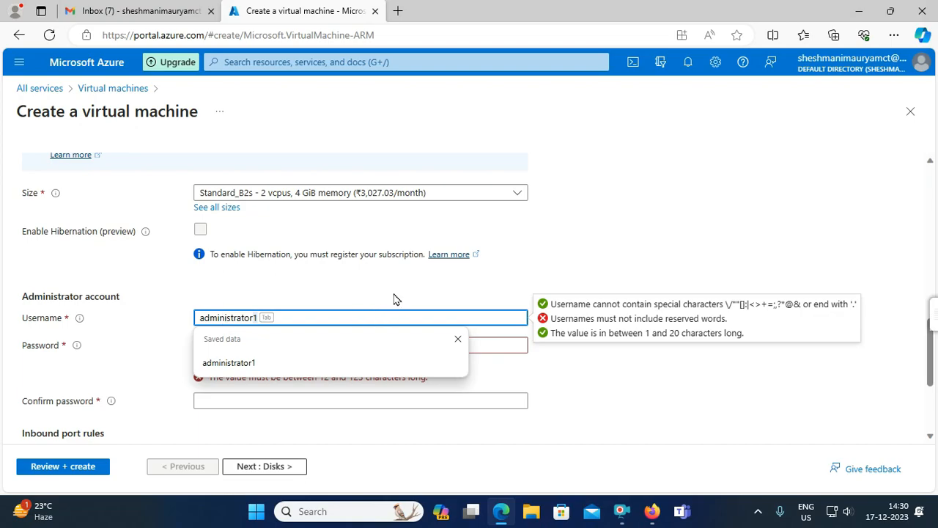
{"action": "key", "text": "Escape"}
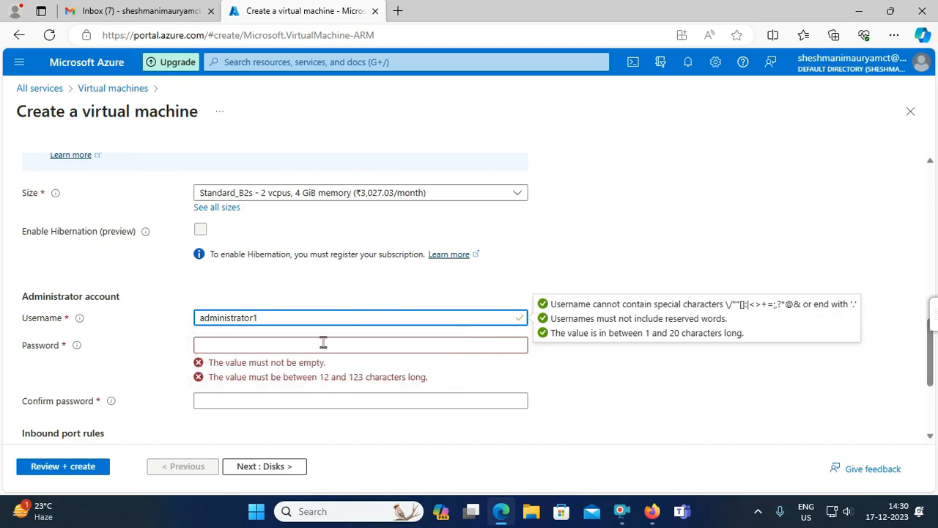
- Set the administrator password and retype it in Confirm password until both match
{"action": "left_click", "coordinate": [232, 344]}
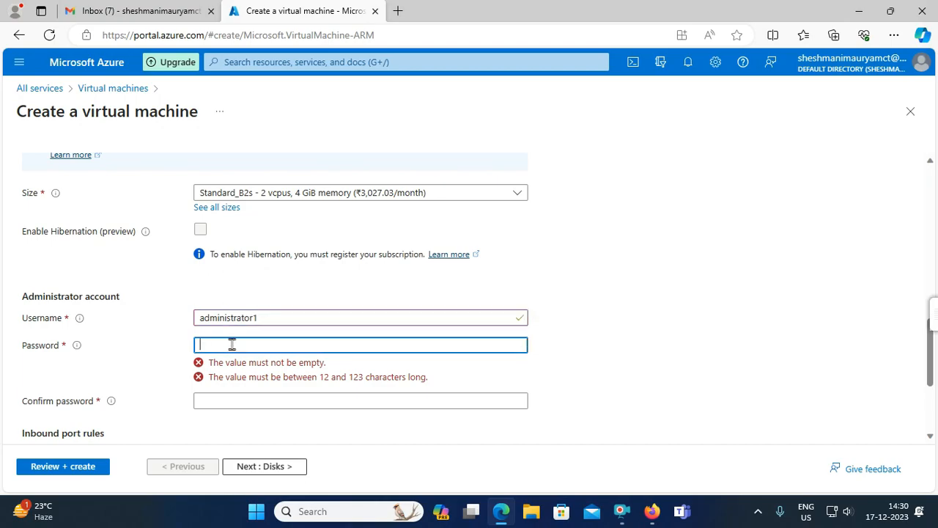
{"action": "type", "text": "Adm"}
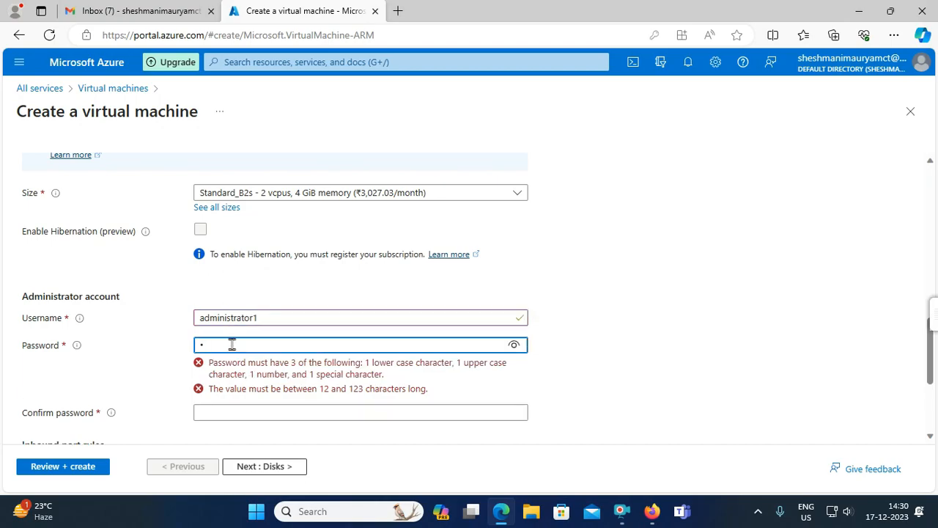
{"action": "type", "text": "in@123"}
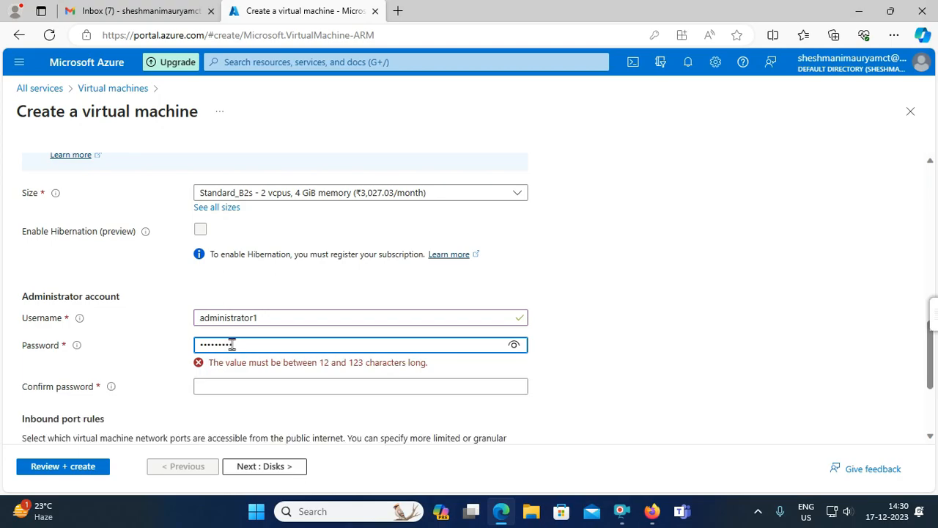
{"action": "type", "text": "45"}
{"action": "key", "text": "Tab"}
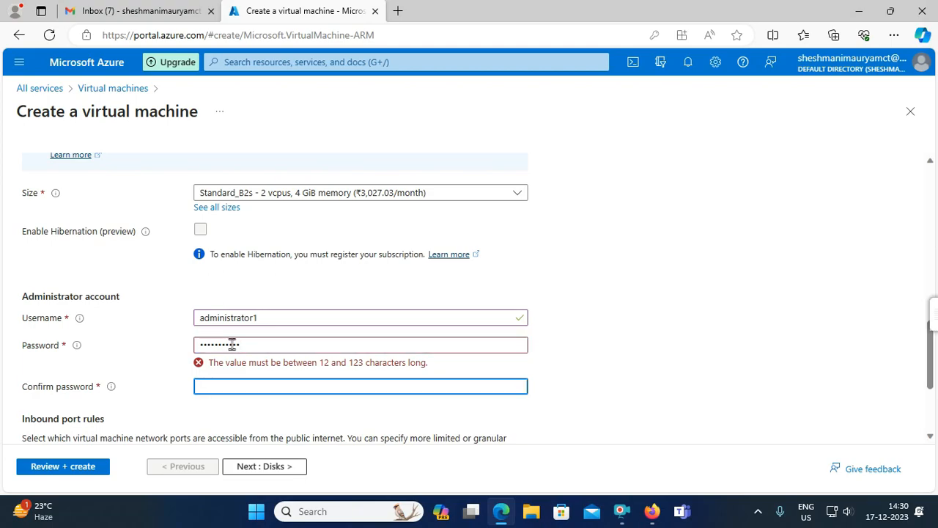
{"action": "left_click_drag", "start_coordinate": [303, 342], "coordinate": [120, 344]}
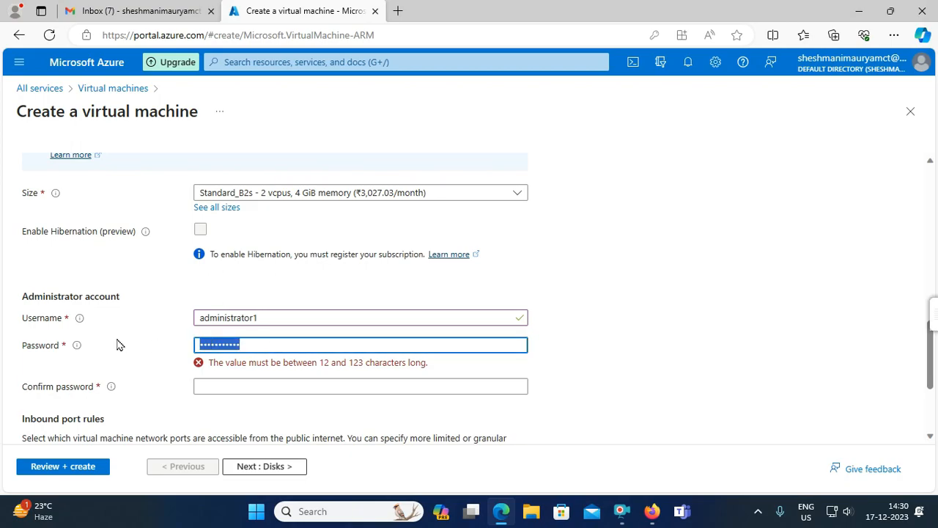
{"action": "type", "text": "Admin@"}
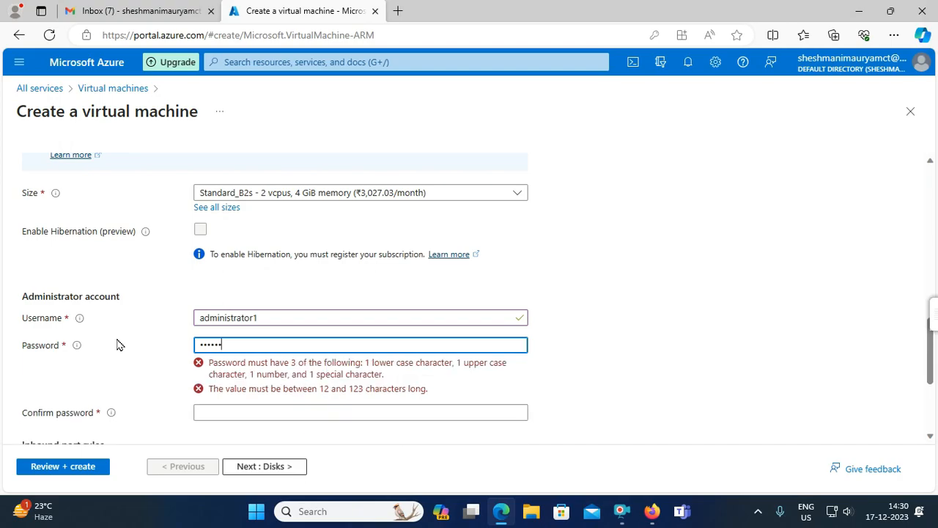
{"action": "type", "text": "1234567"}
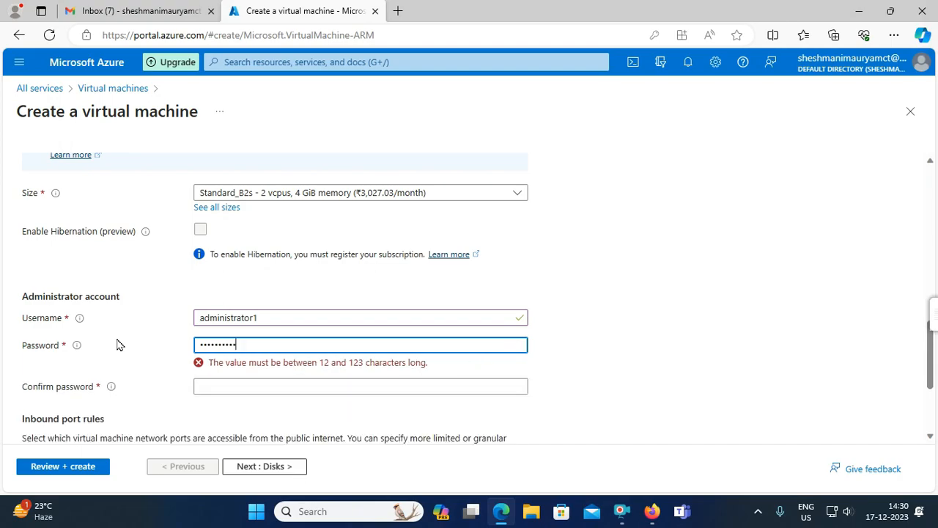
{"action": "key", "text": "Tab"}
{"action": "type", "text": "••••"}
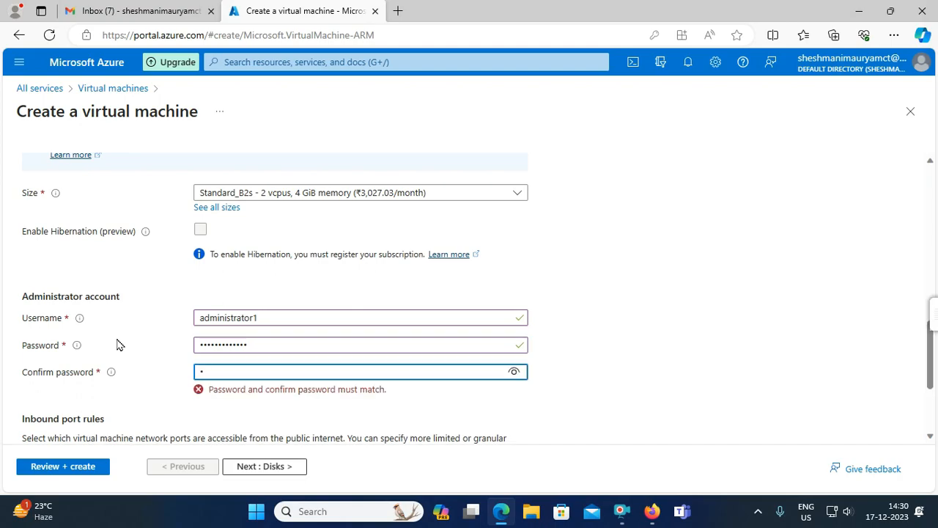
{"action": "type", "text": "•••••••••"}
{"action": "key", "text": "BackSpace"}
{"action": "key", "text": "BackSpace"}
{"action": "key", "text": "BackSpace"}
{"action": "key", "text": "BackSpace"}
{"action": "key", "text": "BackSpace"}
{"action": "key", "text": "BackSpace"}
{"action": "key", "text": "BackSpace"}
{"action": "key", "text": "BackSpace"}
{"action": "key", "text": "BackSpace"}
{"action": "key", "text": "BackSpace"}
{"action": "key", "text": "BackSpace"}
{"action": "key", "text": "BackSpace"}
{"action": "key", "text": "BackSpace"}
{"action": "key", "text": "BackSpace"}
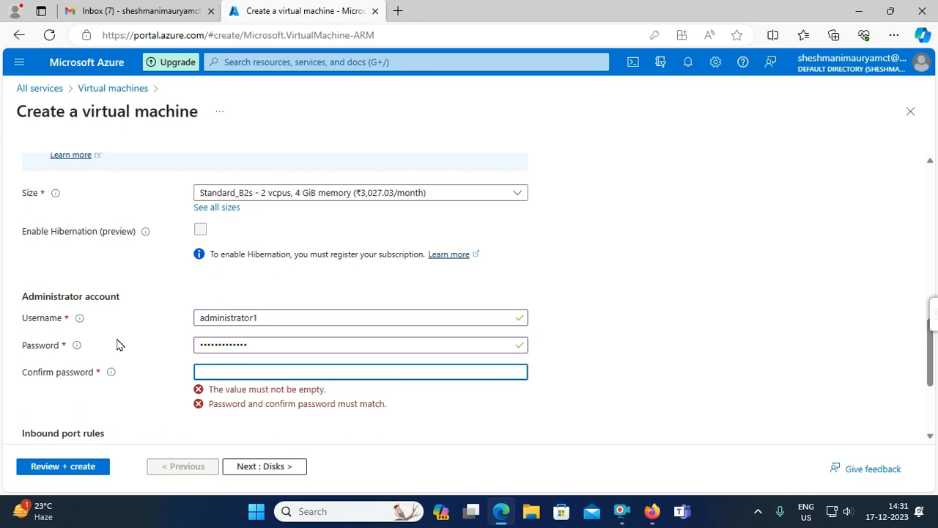
{"action": "type", "text": "•••••"}
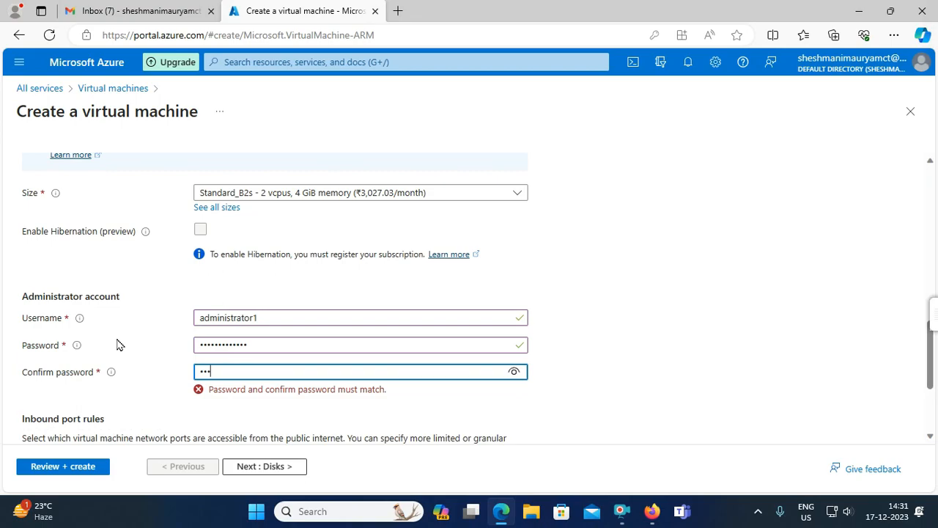
{"action": "type", "text": "••••••••"}
{"action": "scroll", "coordinate": [166, 440], "scroll_direction": "down", "scroll_amount": 2}
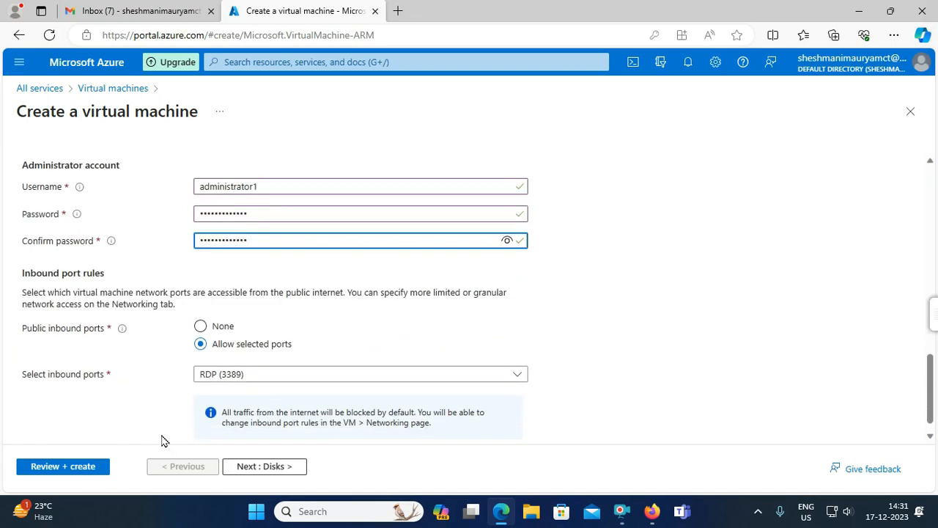
- Submit vm1 through Review + create and watch its deployment in Notifications
{"action": "left_click", "coordinate": [86, 465]}
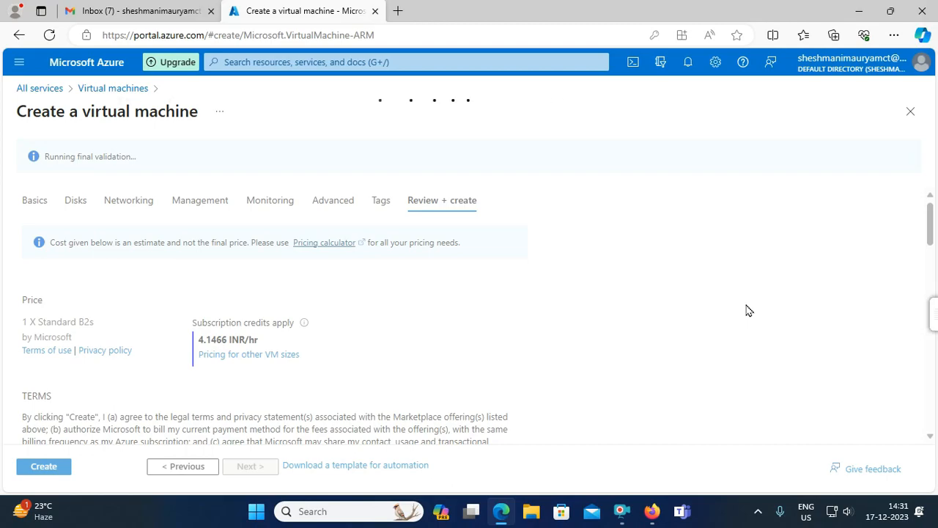
{"action": "left_click", "coordinate": [686, 65]}
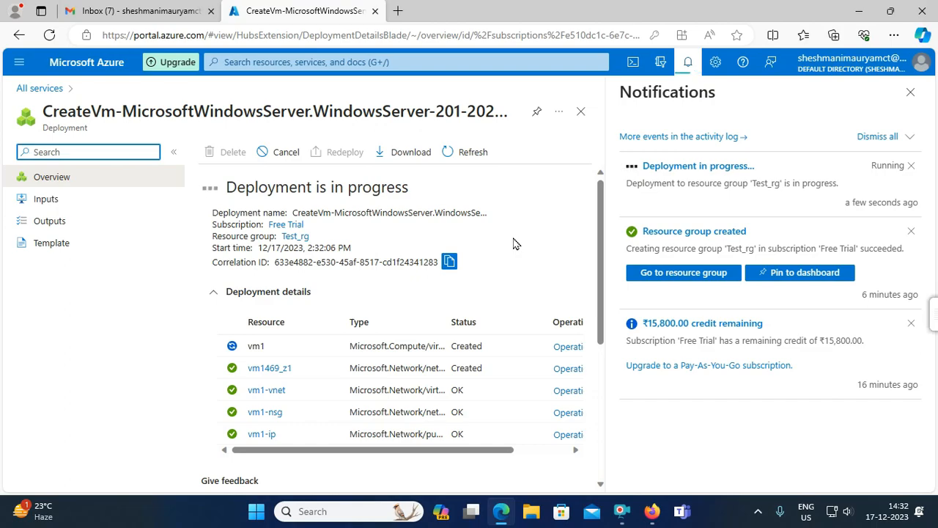
- Wait for the vm1 deployment to complete, then close the notifications panel
{"action": "left_click_drag", "start_coordinate": [600, 238], "coordinate": [600, 177]}
{"action": "left_click", "coordinate": [22, 63]}
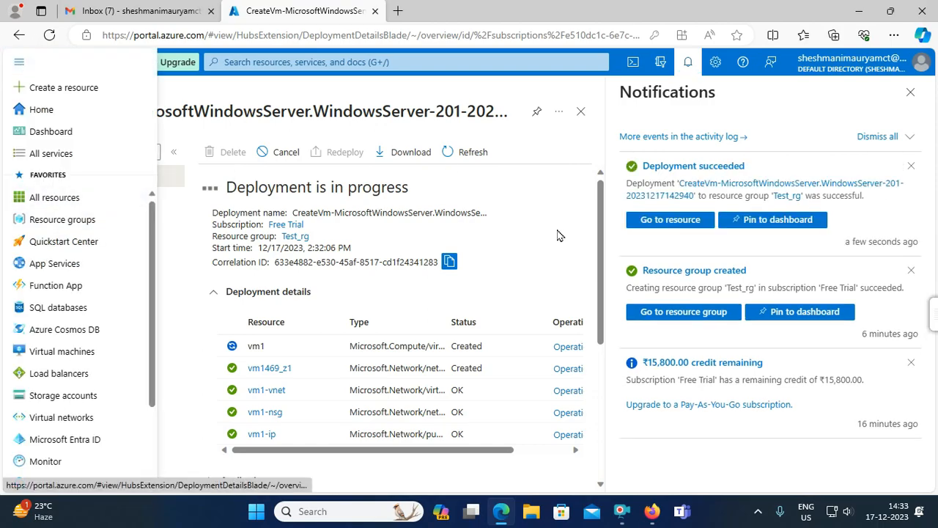
{"action": "left_click", "coordinate": [912, 92]}
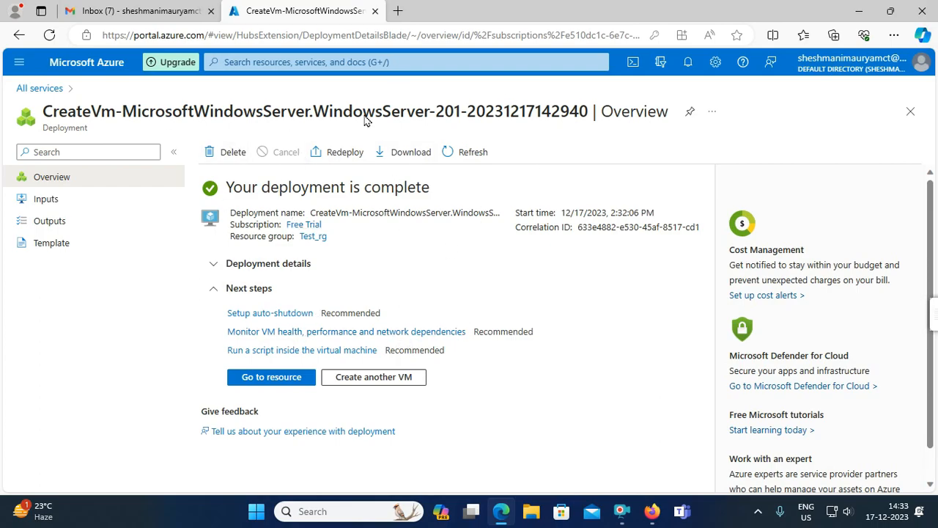
{"action": "left_click", "coordinate": [689, 63]}
{"action": "left_click", "coordinate": [689, 63]}
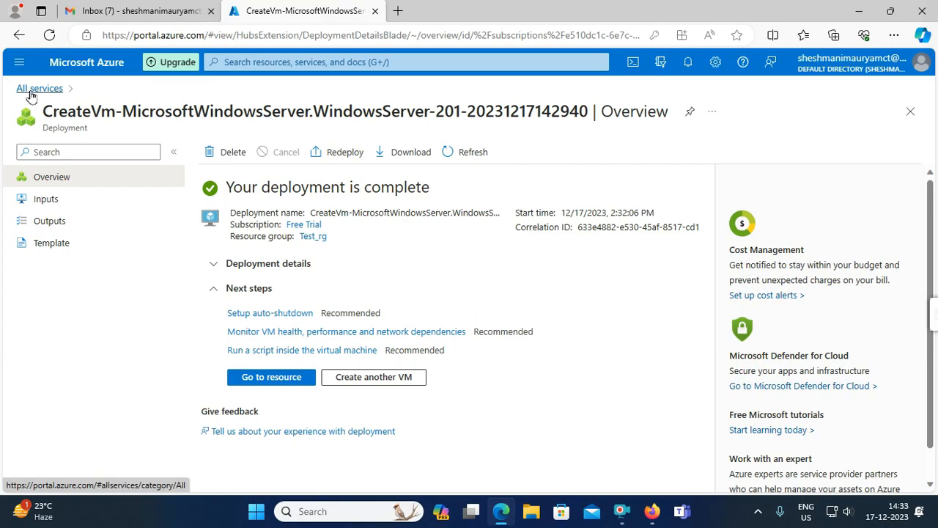
- Check the Virtual machines list, then open Resource groups from All services
{"action": "left_click", "coordinate": [20, 66]}
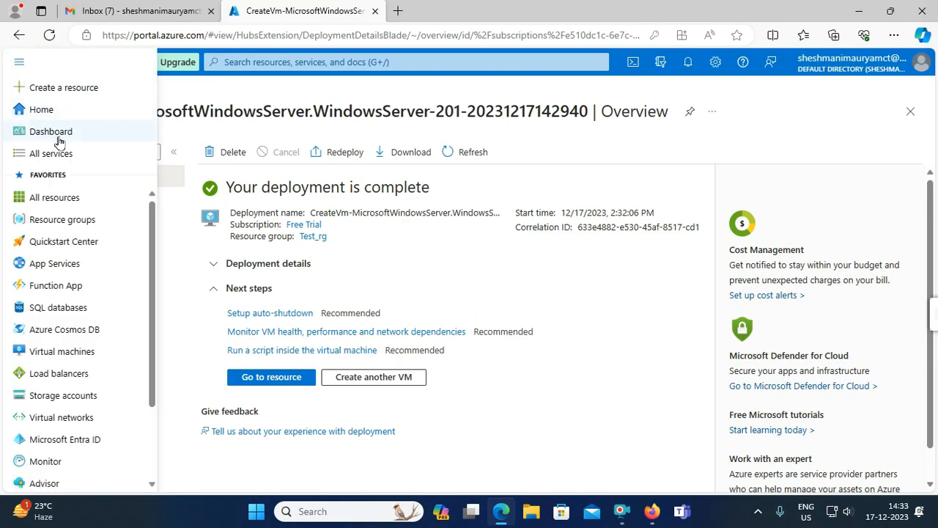
{"action": "left_click", "coordinate": [64, 158]}
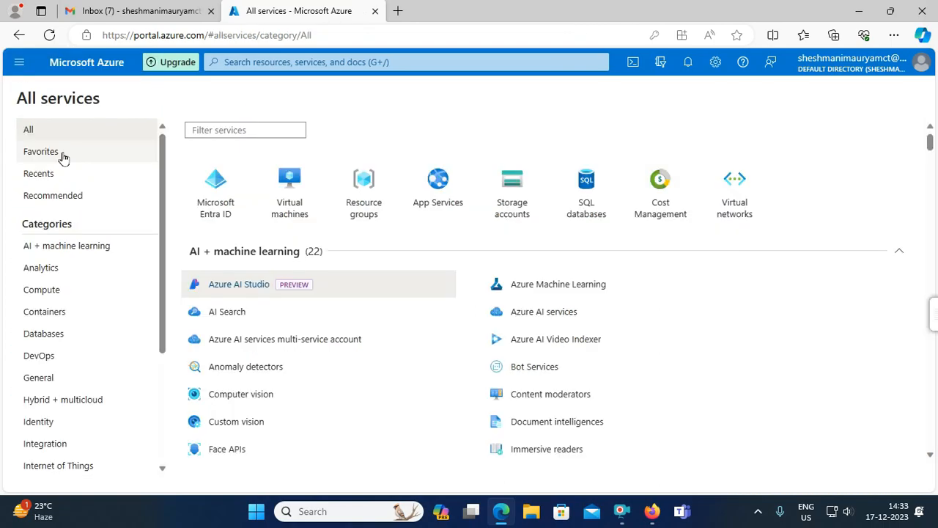
{"action": "left_click", "coordinate": [296, 203]}
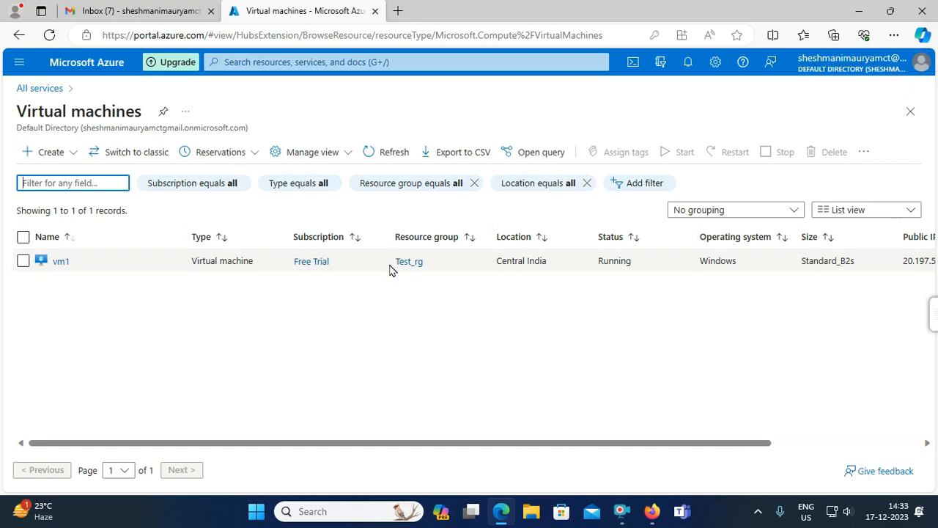
{"action": "left_click", "coordinate": [36, 68]}
{"action": "left_click", "coordinate": [50, 154]}
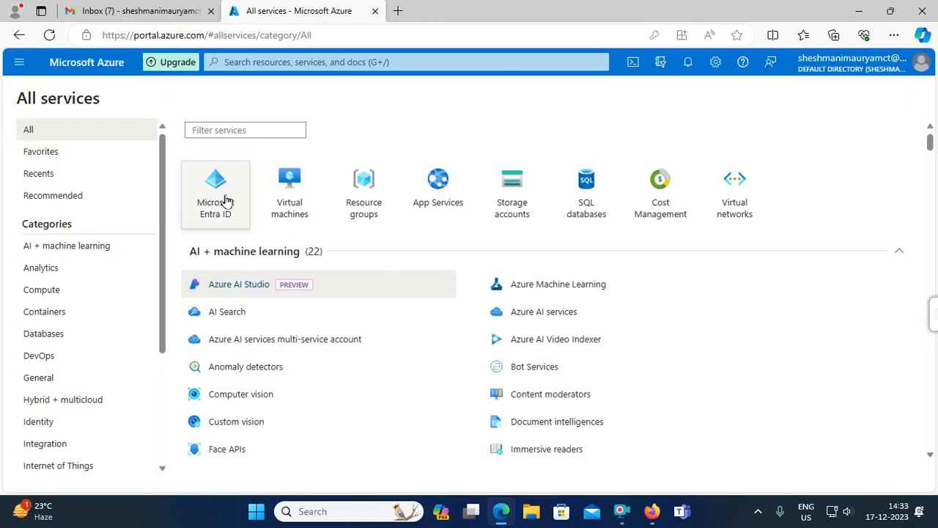
{"action": "left_click", "coordinate": [367, 184]}
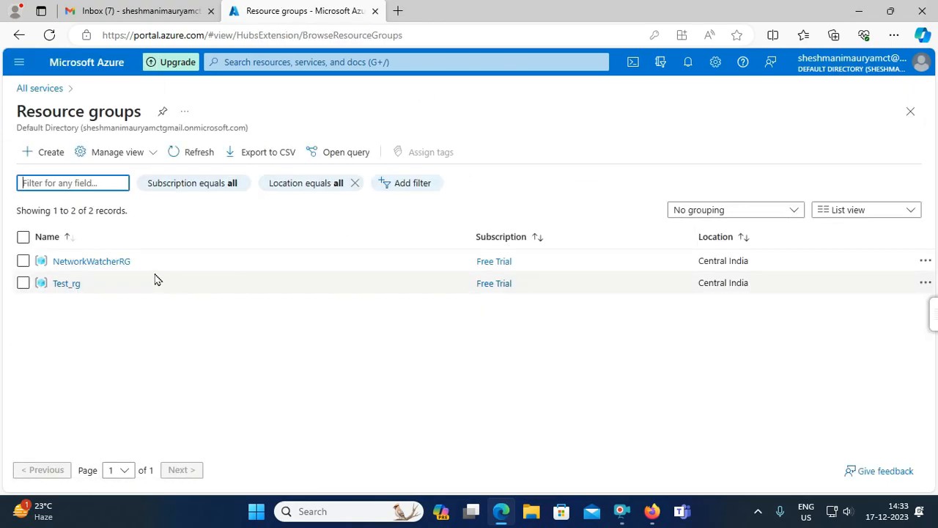
- Review Test_rg's six resources, including vm1, then return to All services
{"action": "left_click", "coordinate": [63, 285]}
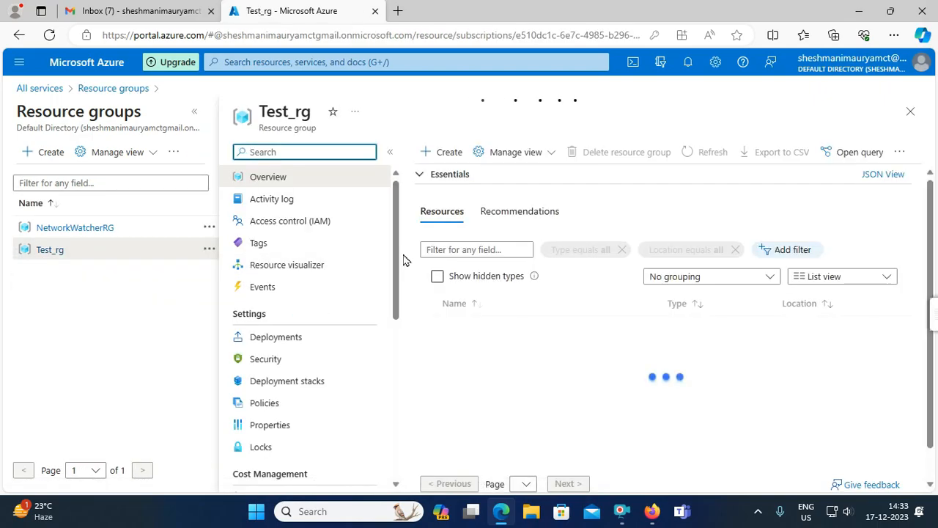
{"action": "scroll", "coordinate": [557, 359], "scroll_direction": "down", "scroll_amount": 1}
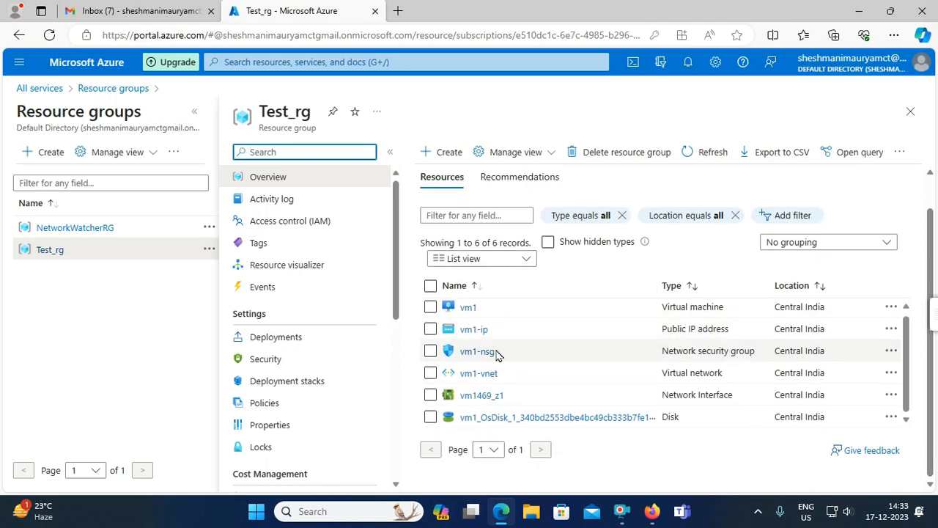
{"action": "scroll", "coordinate": [527, 337], "scroll_direction": "up", "scroll_amount": 1}
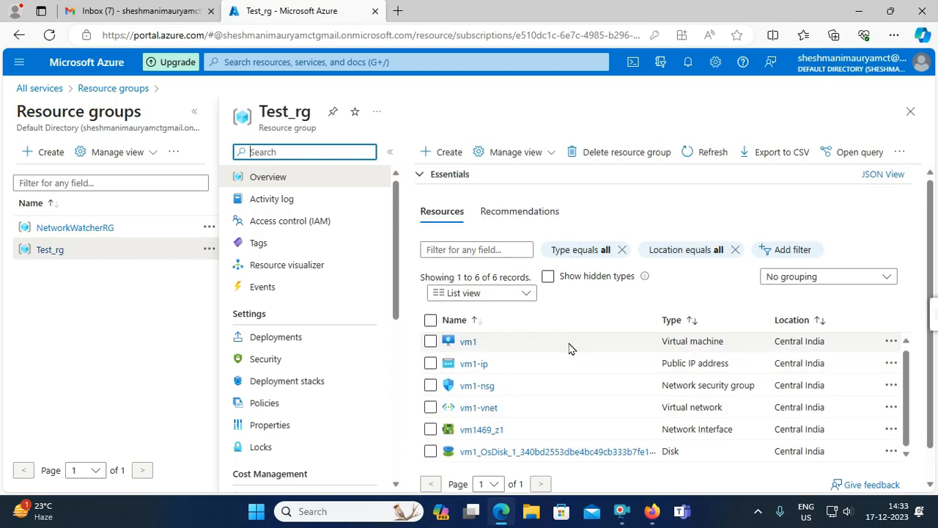
{"action": "scroll", "coordinate": [579, 358], "scroll_direction": "down", "scroll_amount": 1}
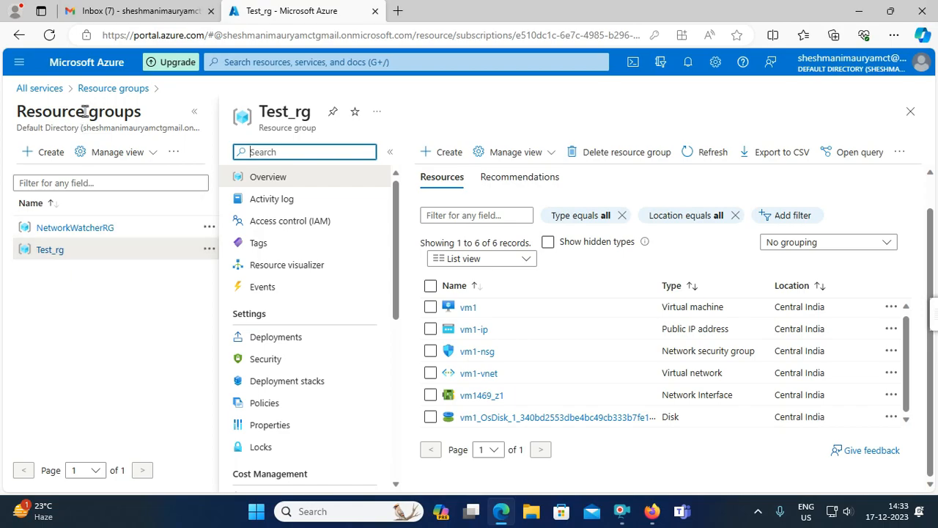
{"action": "left_click", "coordinate": [20, 63]}
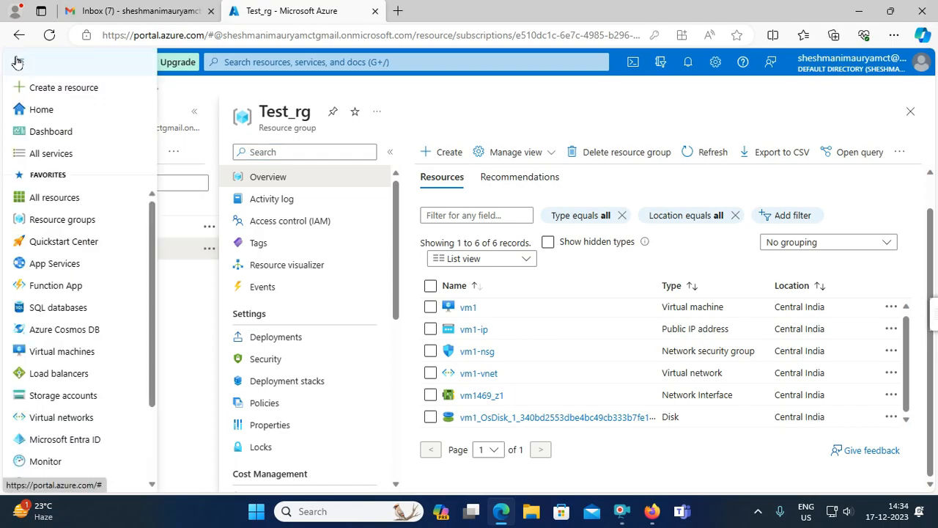
{"action": "left_click", "coordinate": [53, 154]}
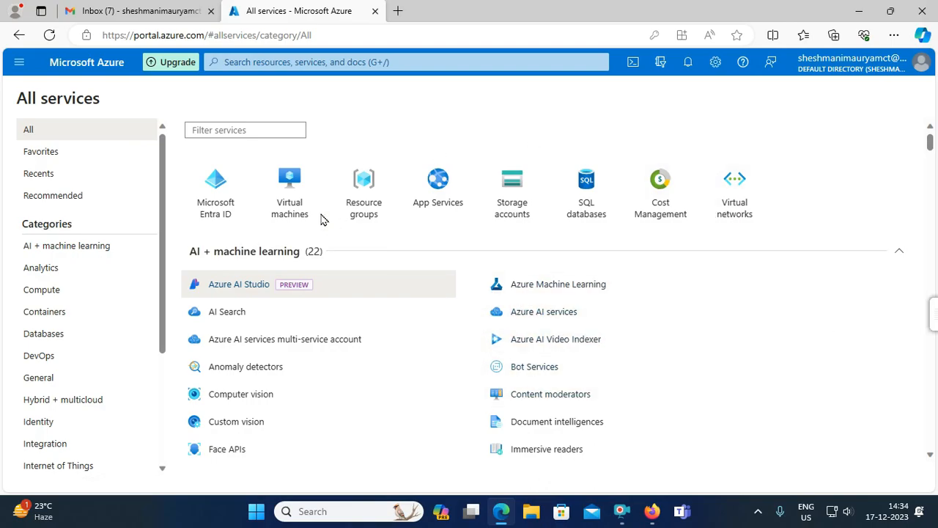
{"action": "left_click", "coordinate": [287, 187]}
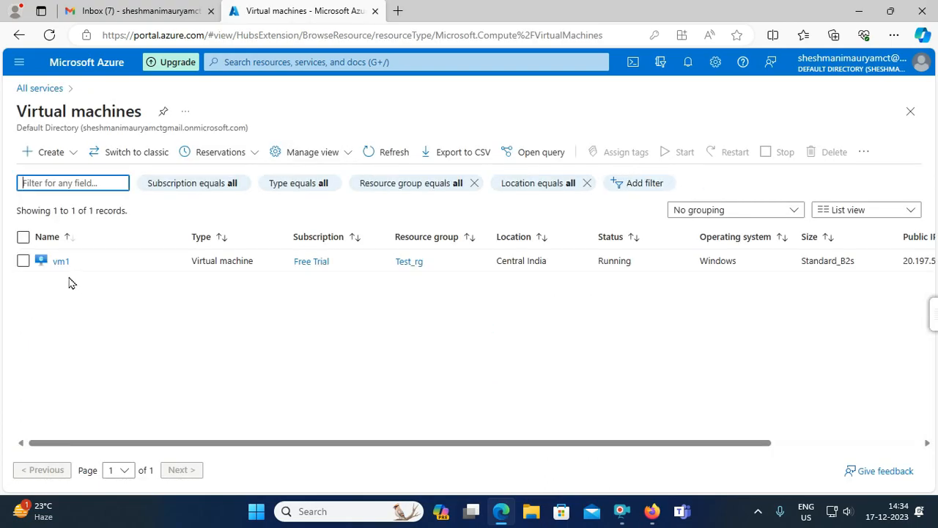
{"action": "left_click", "coordinate": [23, 264]}
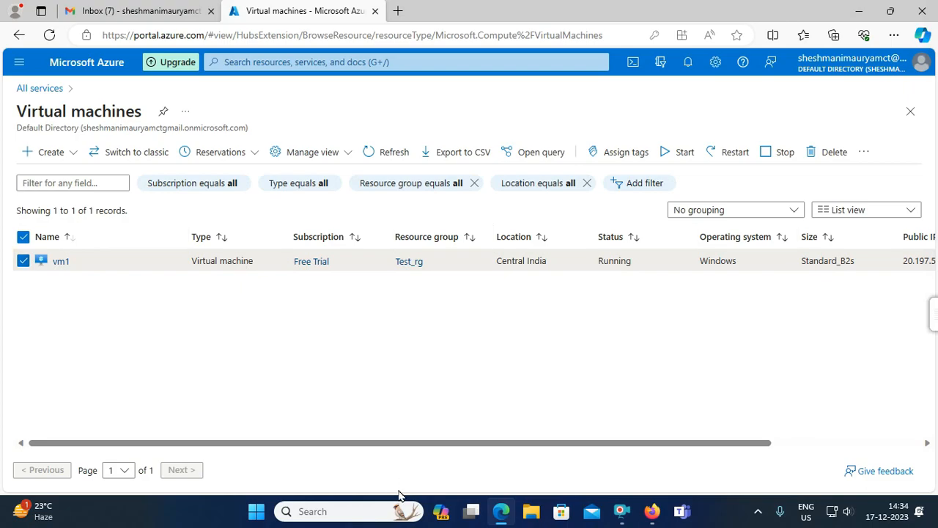
{"action": "left_click_drag", "start_coordinate": [467, 448], "coordinate": [649, 440]}
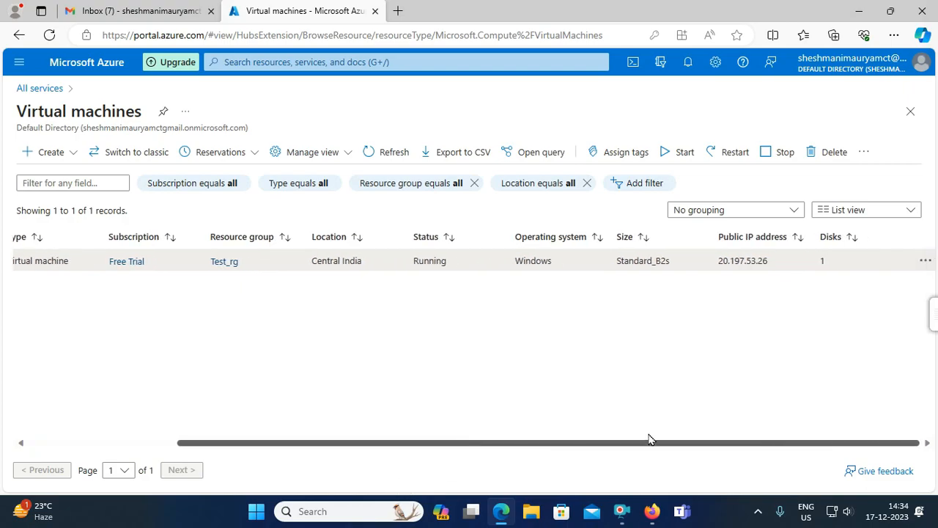
{"action": "left_click", "coordinate": [926, 261]}
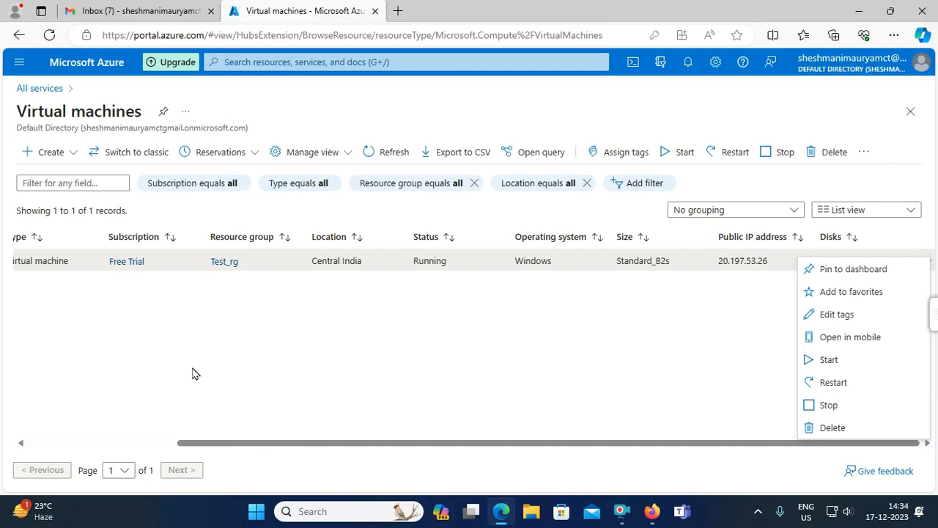
{"action": "left_click_drag", "start_coordinate": [418, 444], "coordinate": [151, 455]}
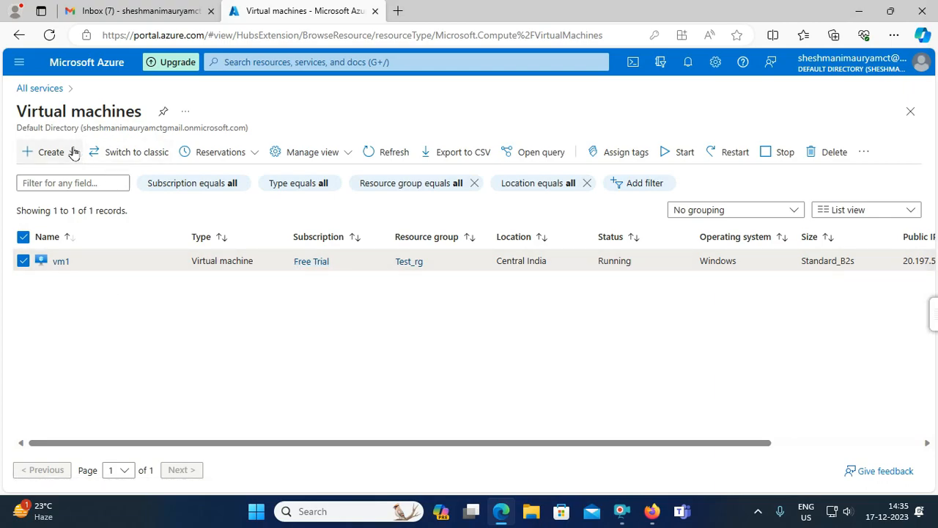
{"action": "left_click", "coordinate": [19, 63]}
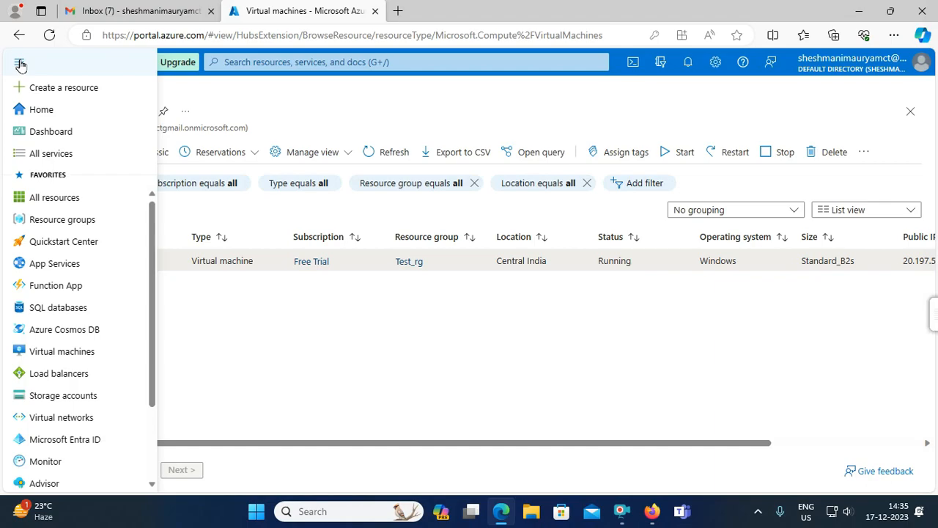
{"action": "left_click", "coordinate": [374, 384]}
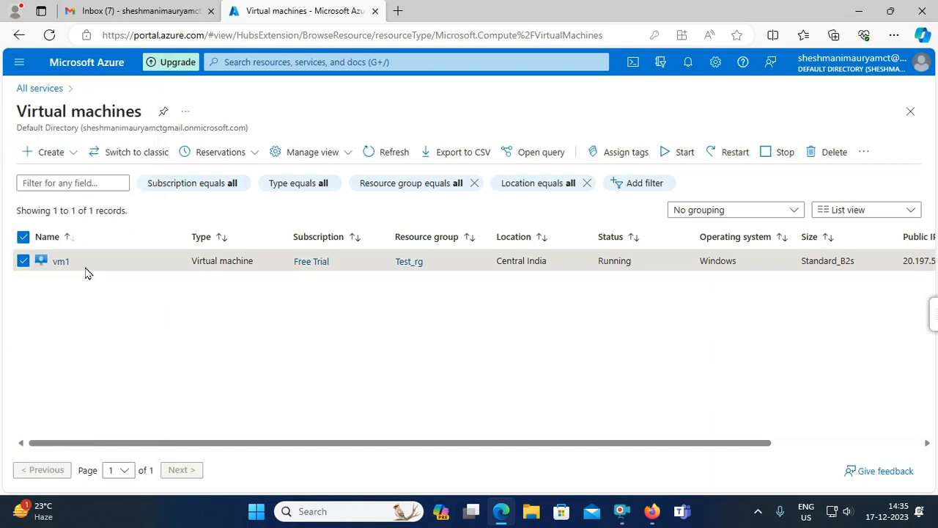
- Review vm1's overview properties, then return to the All services catalogue
{"action": "left_click", "coordinate": [60, 262]}
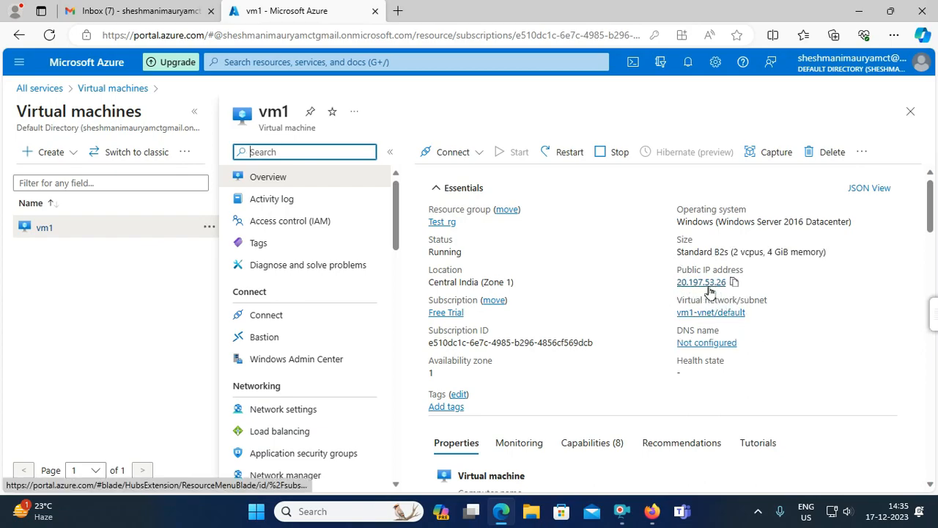
{"action": "scroll", "coordinate": [524, 322], "scroll_direction": "down", "scroll_amount": 3}
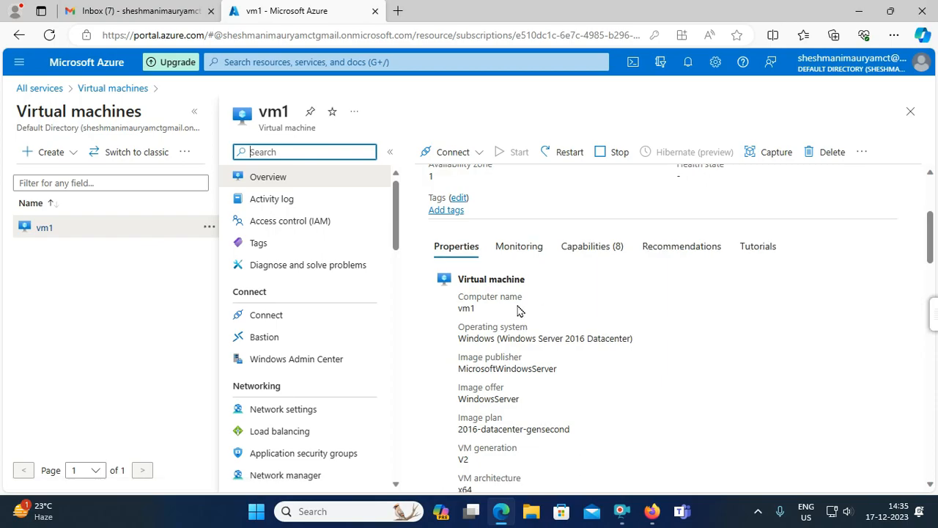
{"action": "scroll", "coordinate": [571, 345], "scroll_direction": "down", "scroll_amount": 3}
{"action": "scroll", "coordinate": [503, 335], "scroll_direction": "up", "scroll_amount": 3}
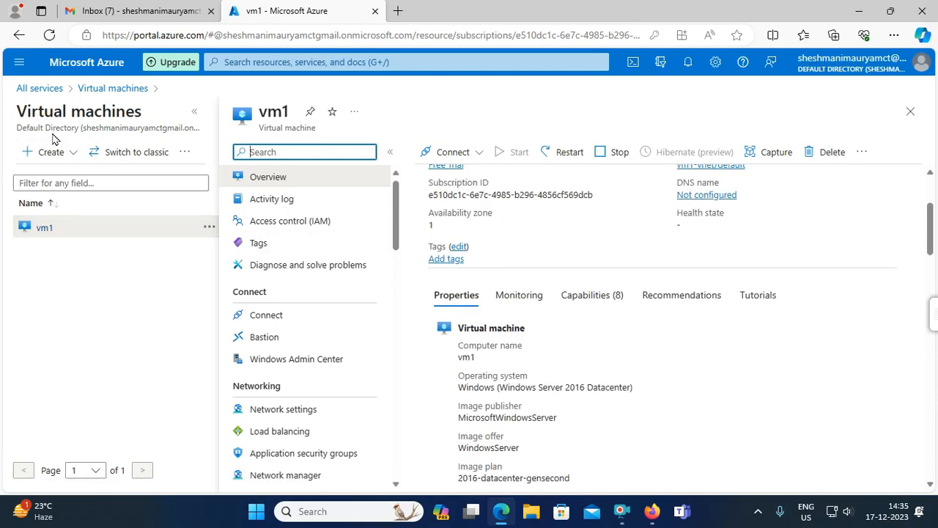
{"action": "left_click", "coordinate": [24, 72]}
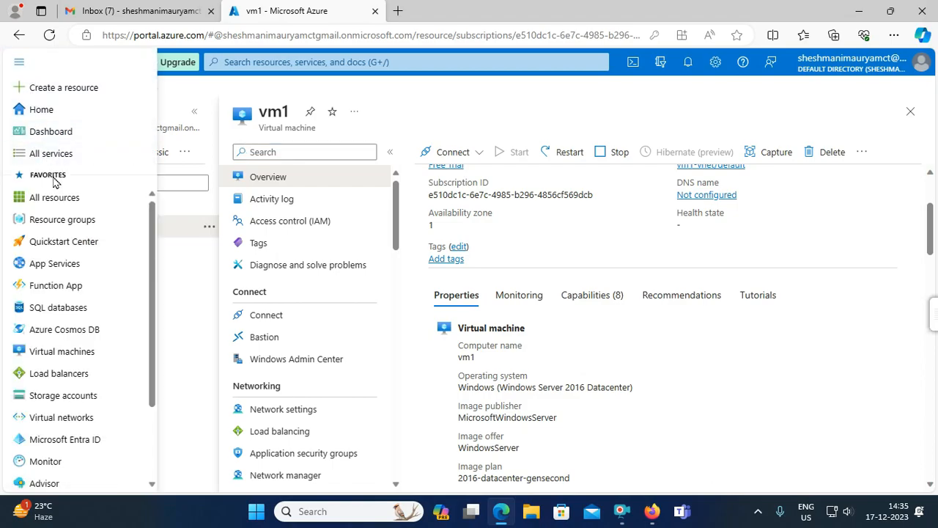
{"action": "left_click", "coordinate": [55, 157]}
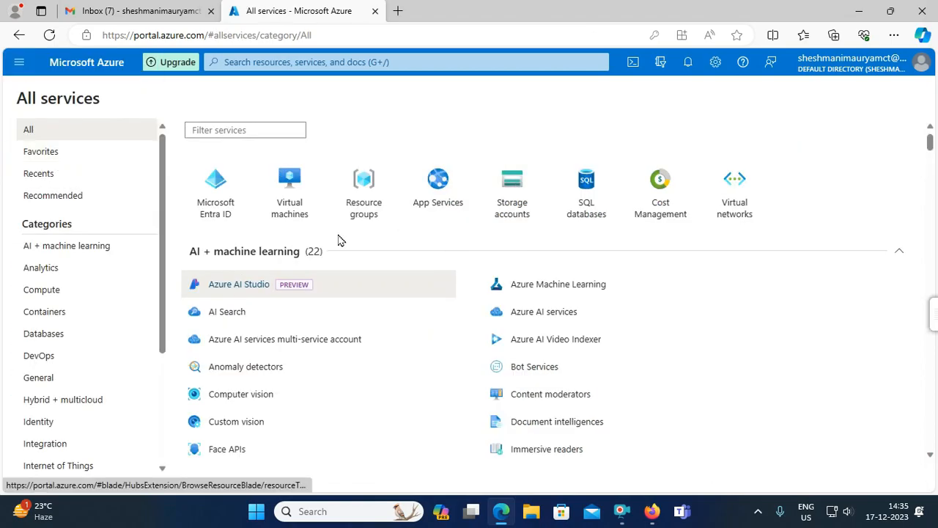
- Open Test_rg, then return to the Resource groups list through All services
{"action": "left_click", "coordinate": [360, 189]}
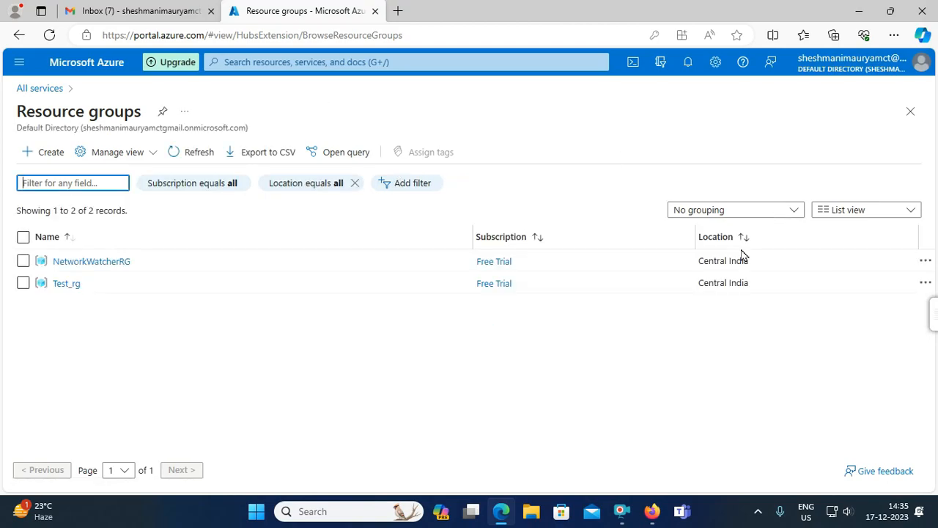
{"action": "left_click", "coordinate": [58, 285]}
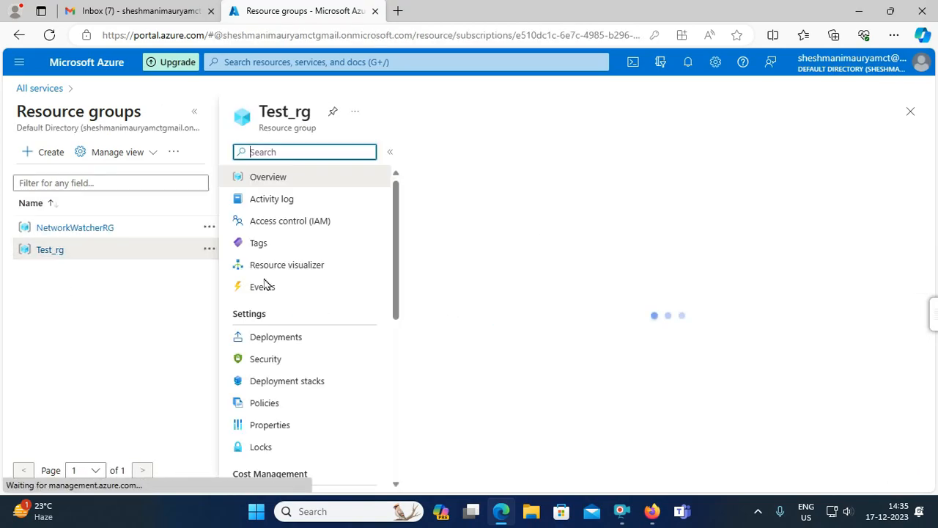
{"action": "scroll", "coordinate": [654, 300], "scroll_direction": "down", "scroll_amount": 1}
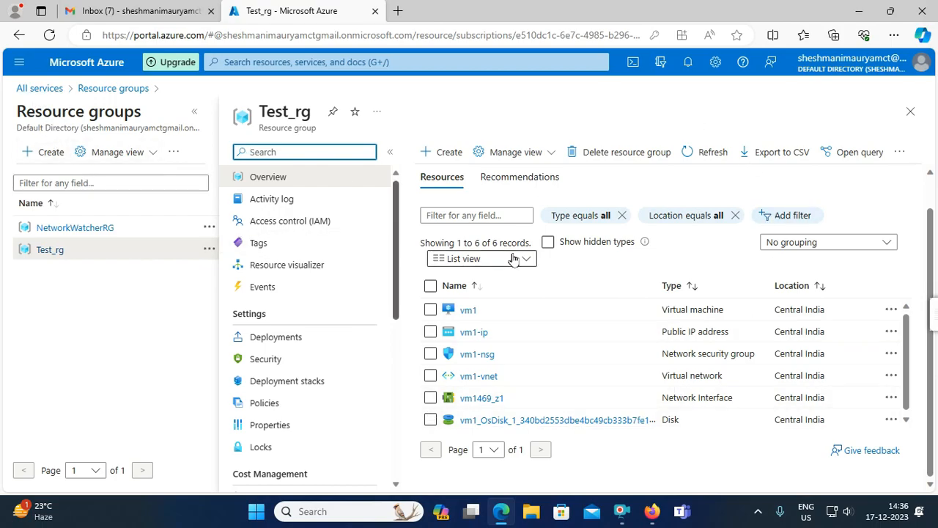
{"action": "left_click", "coordinate": [19, 66]}
{"action": "left_click", "coordinate": [44, 155]}
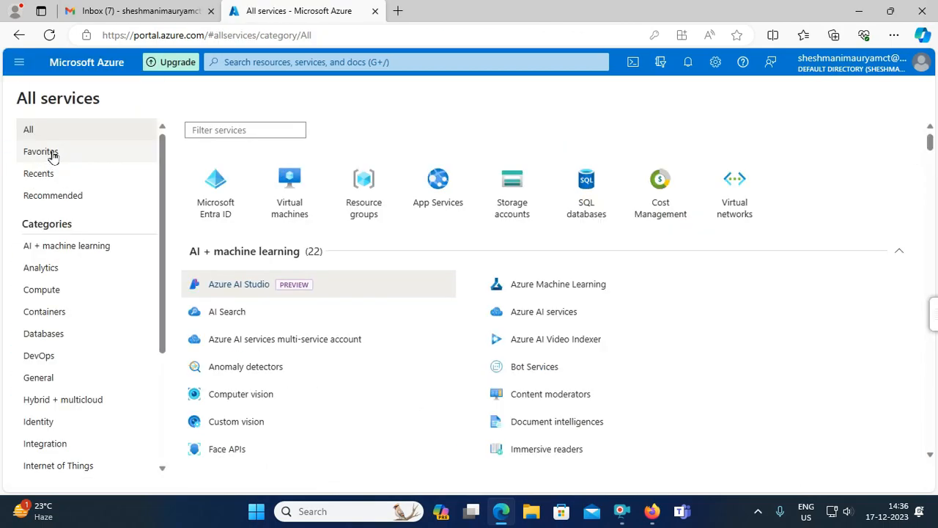
{"action": "left_click", "coordinate": [385, 184]}
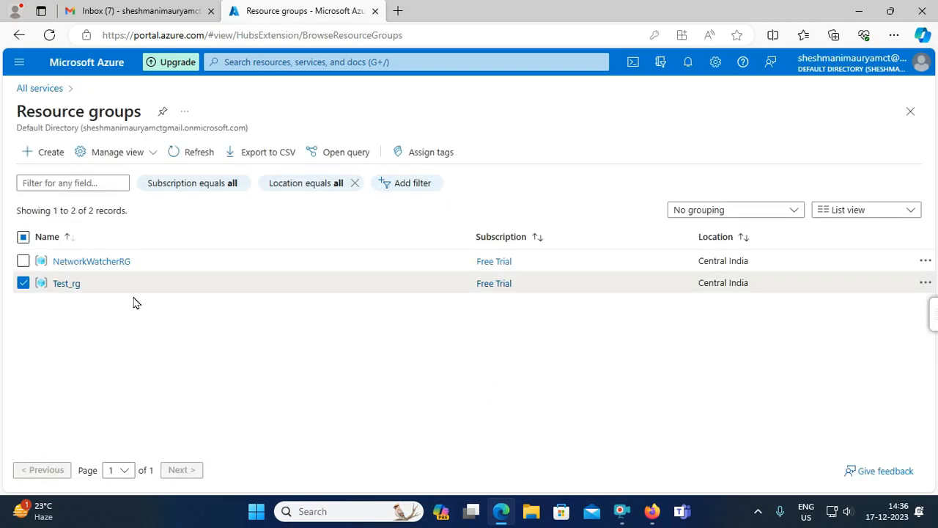
- Open Test_rg, select all six resources and review the extra actions menu
{"action": "left_click", "coordinate": [66, 285]}
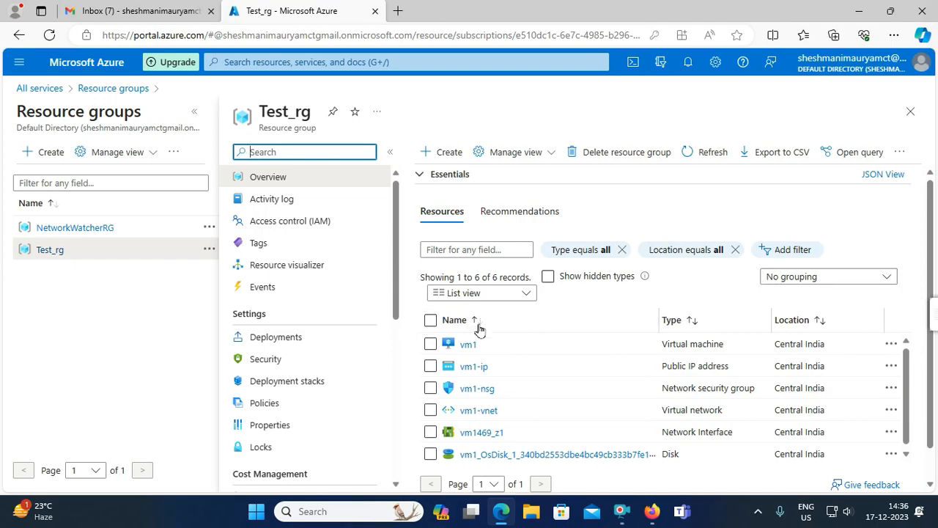
{"action": "left_click", "coordinate": [429, 320]}
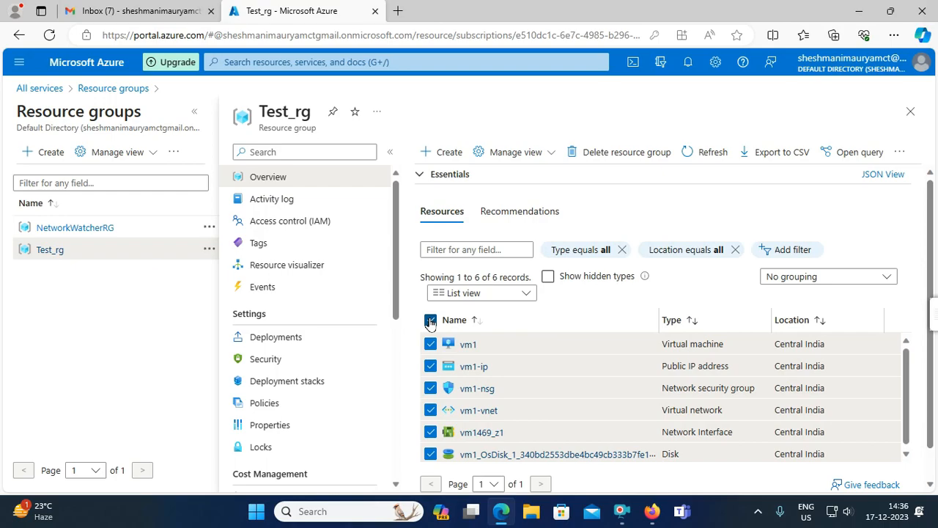
{"action": "scroll", "coordinate": [668, 400], "scroll_direction": "down", "scroll_amount": 1}
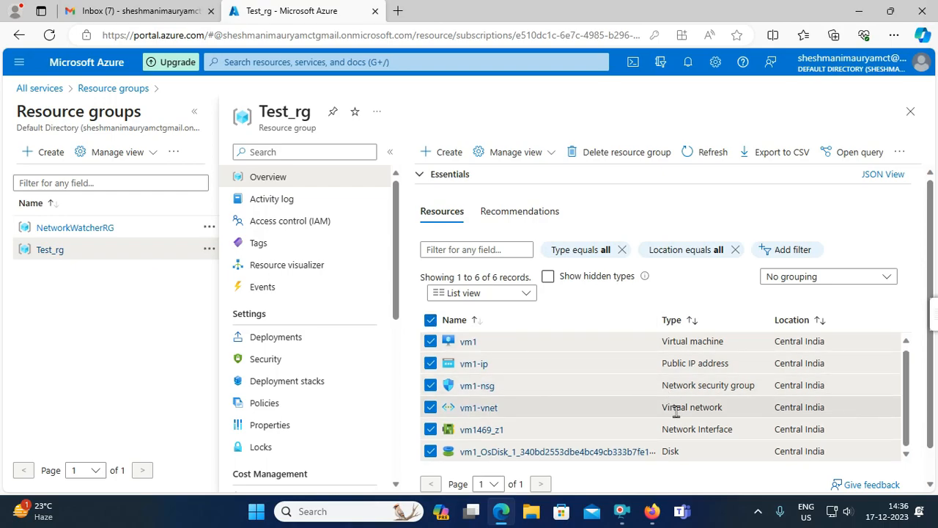
{"action": "scroll", "coordinate": [676, 412], "scroll_direction": "down", "scroll_amount": 1}
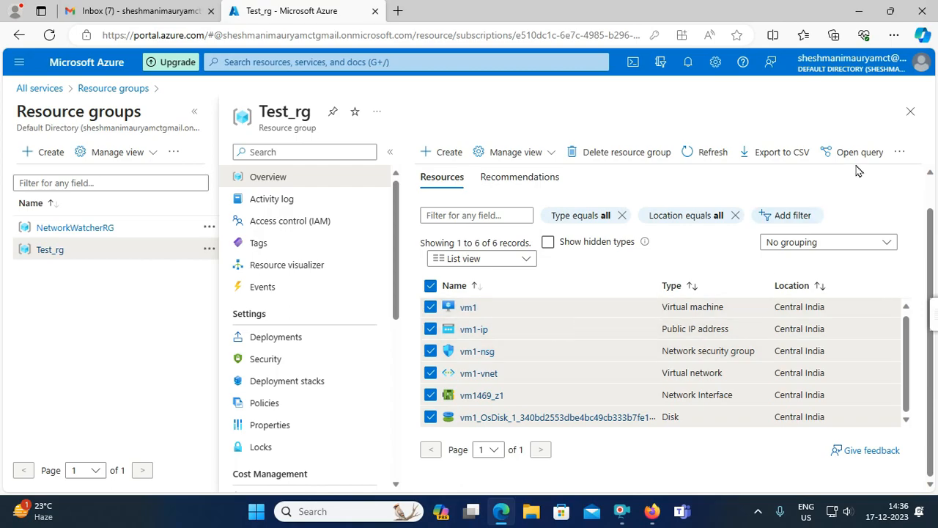
{"action": "left_click", "coordinate": [901, 153]}
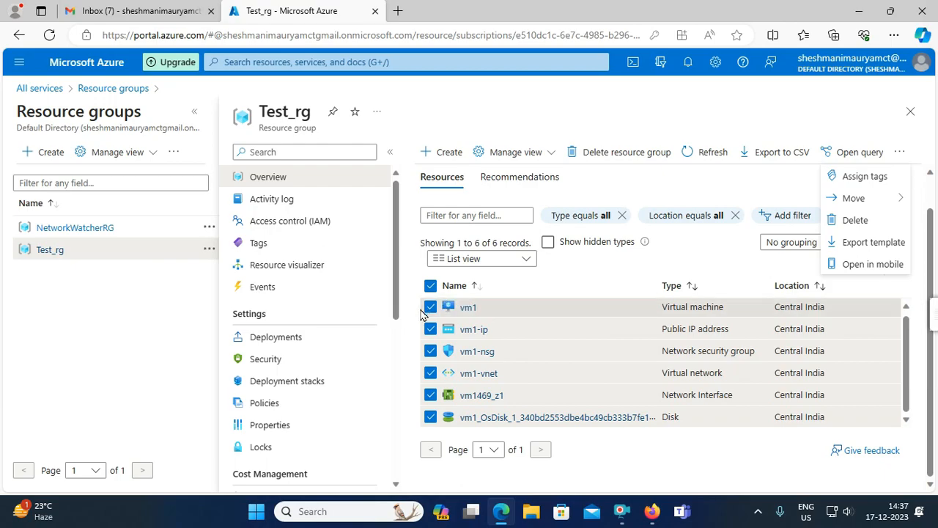
{"action": "left_click", "coordinate": [430, 286]}
- Check the available actions for vm1 alone, then reselect all six resources
{"action": "left_click", "coordinate": [430, 287]}
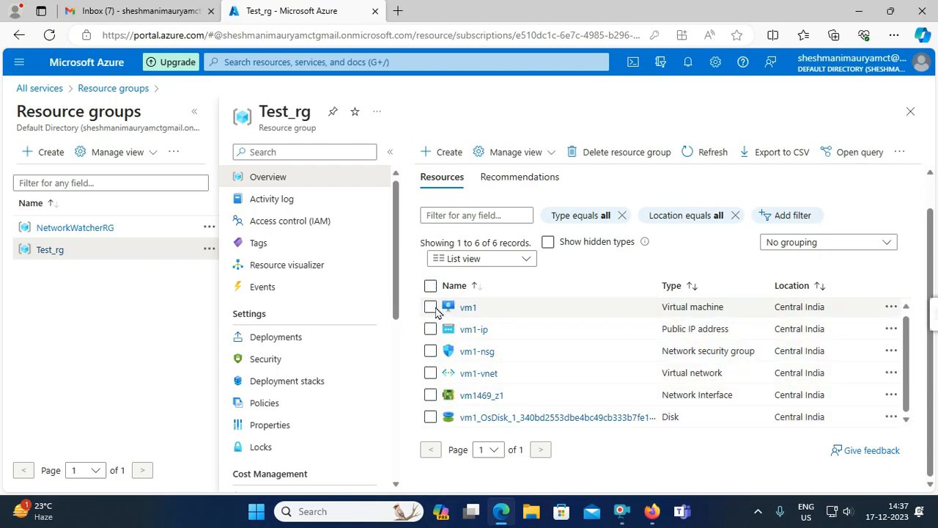
{"action": "left_click", "coordinate": [430, 307]}
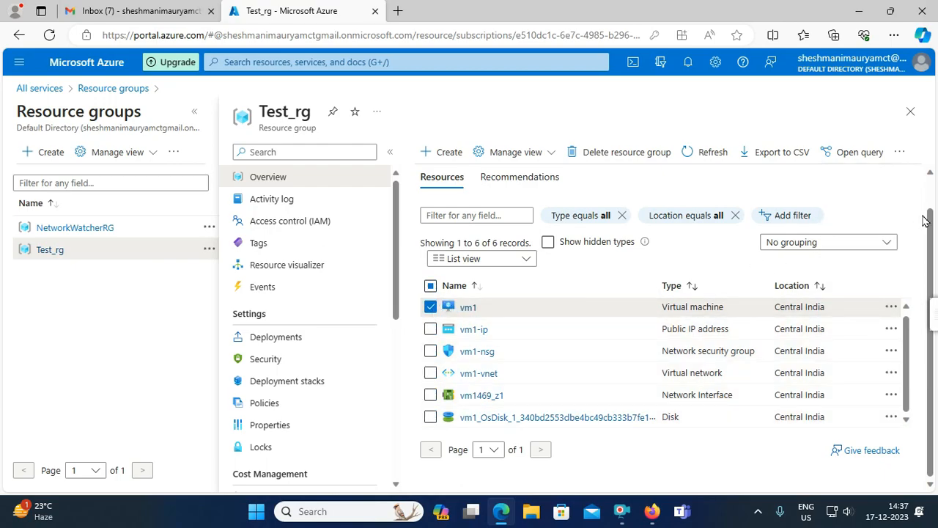
{"action": "left_click", "coordinate": [904, 153]}
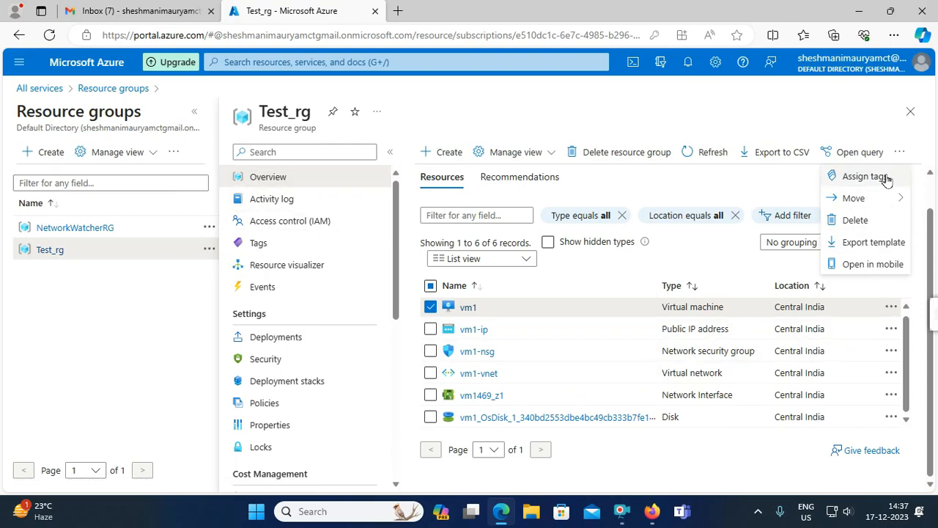
{"action": "left_click", "coordinate": [644, 124]}
{"action": "left_click", "coordinate": [430, 307]}
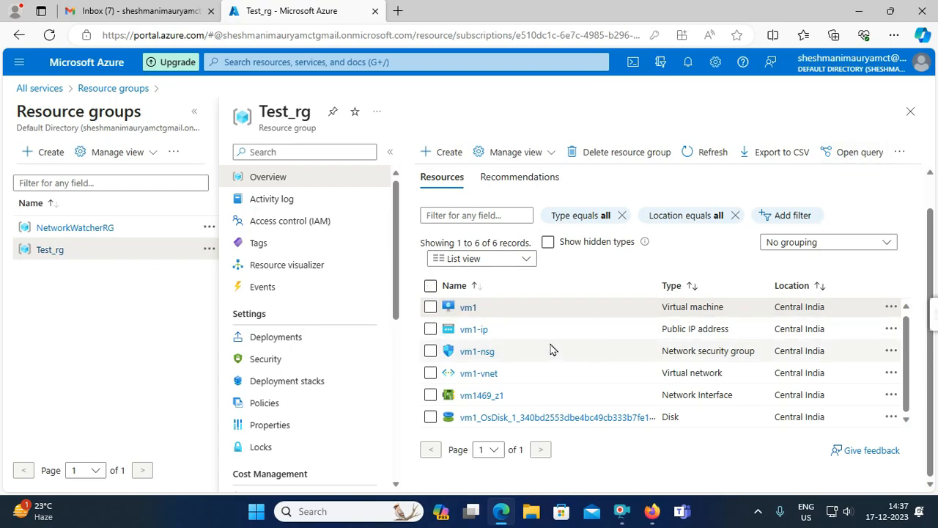
{"action": "left_click", "coordinate": [431, 286]}
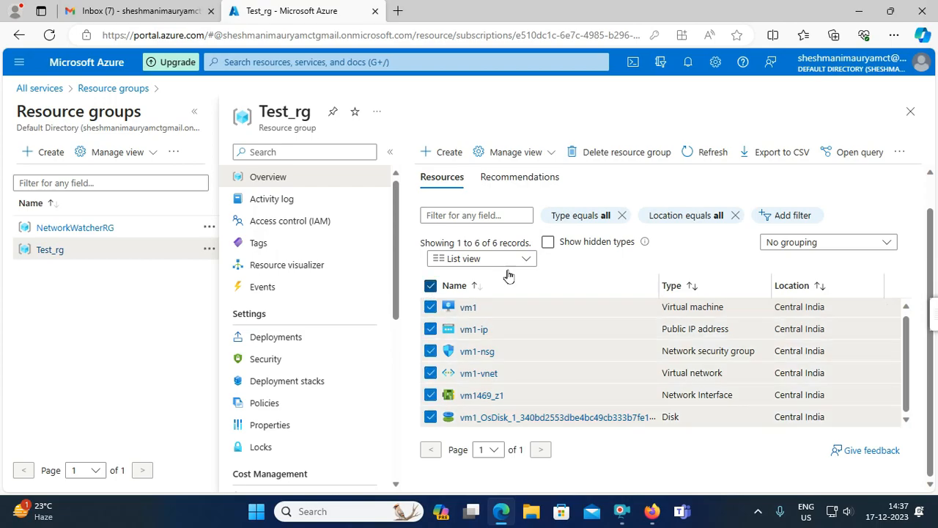
- Delete the Test_rg resource group, entering its name to confirm the permanent deletion
{"action": "left_click", "coordinate": [632, 152]}
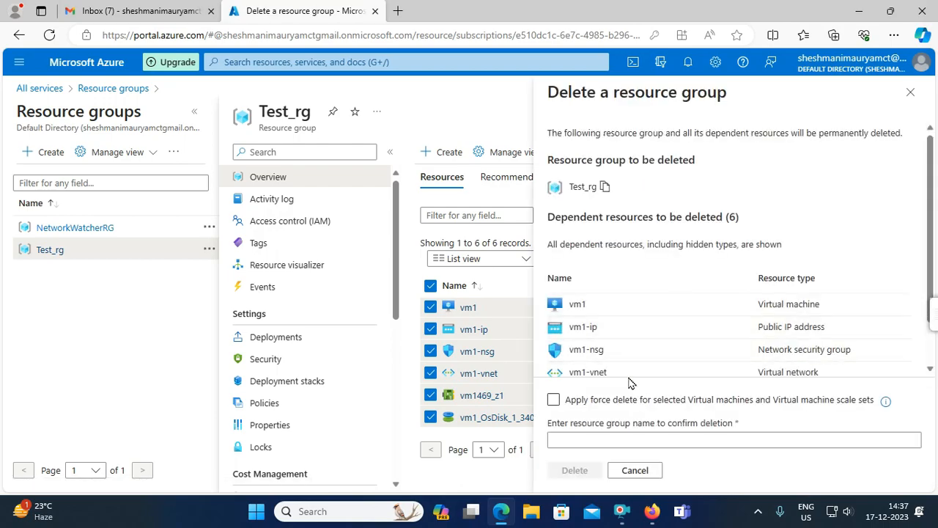
{"action": "double_click", "coordinate": [573, 186]}
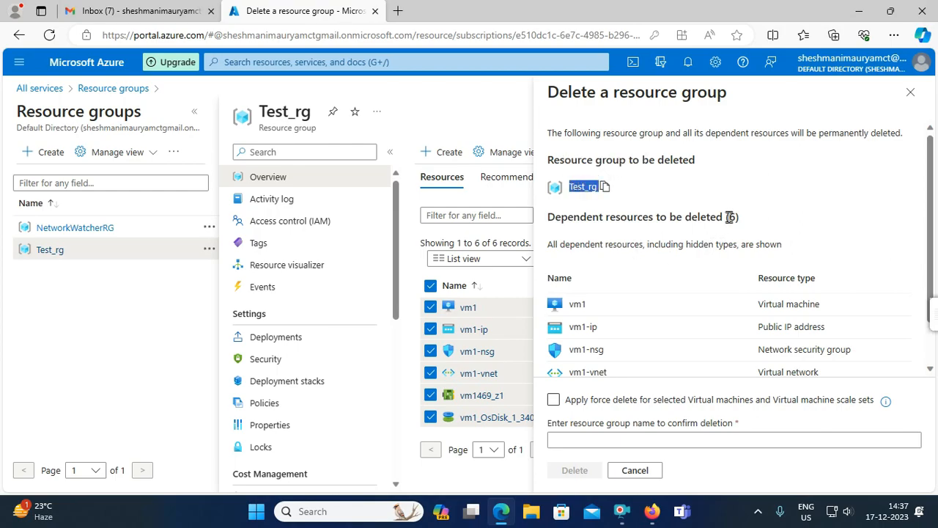
{"action": "left_click", "coordinate": [595, 437]}
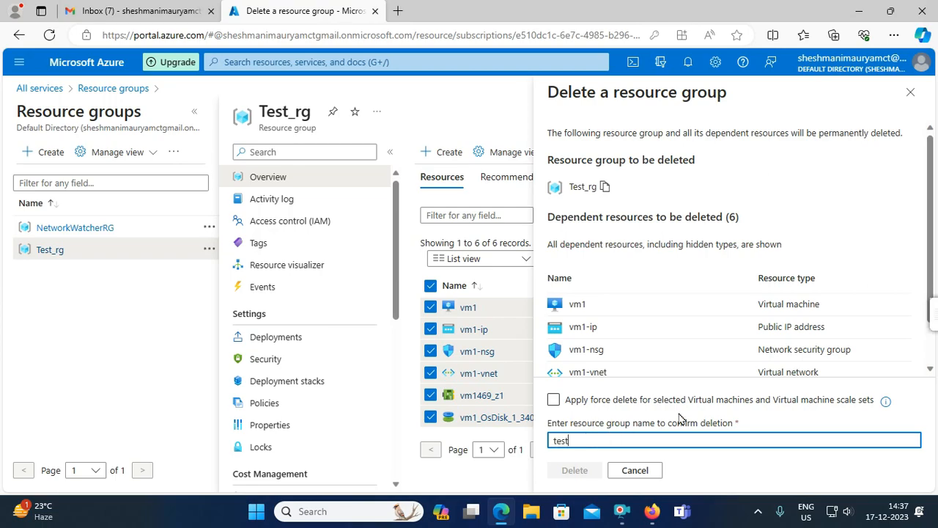
{"action": "type", "text": "g"}
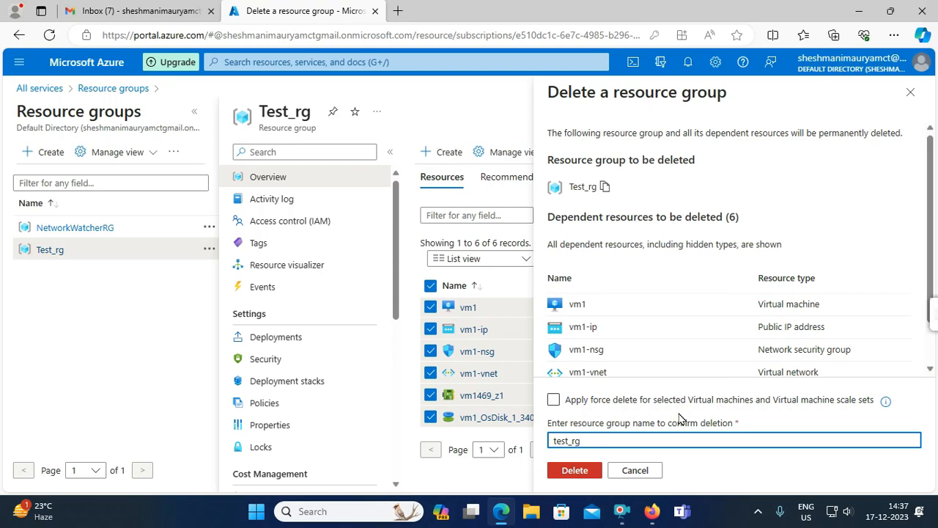
{"action": "left_click", "coordinate": [584, 471]}
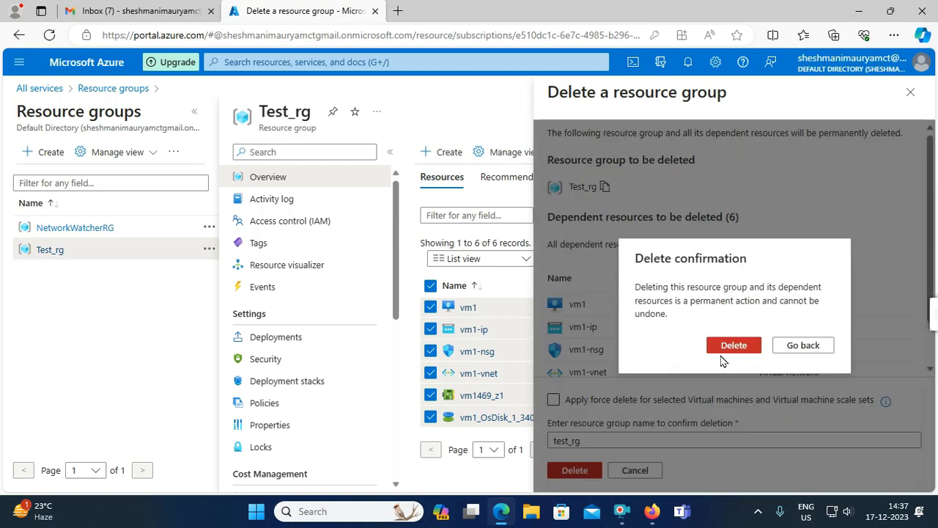
{"action": "left_click", "coordinate": [731, 347]}
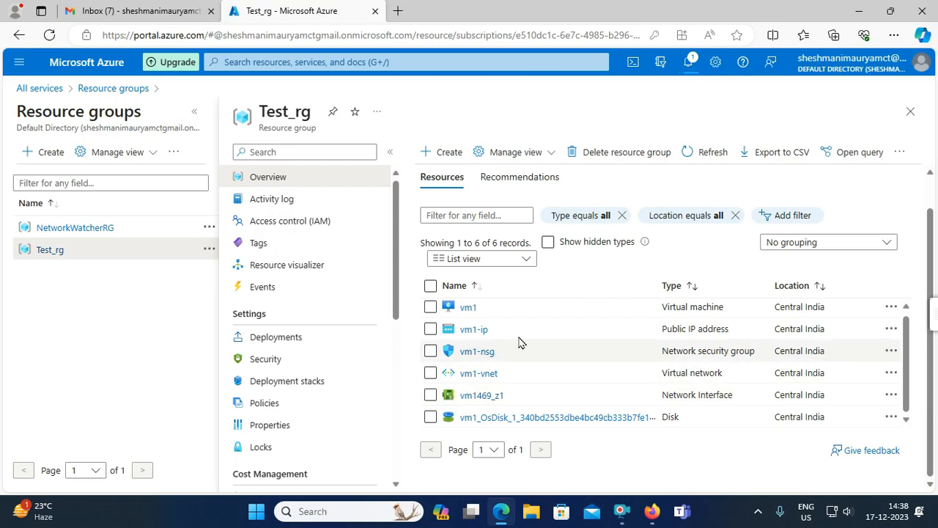
- Look at the Virtual machines list, then check Test_rg deletion progress in Notifications
{"action": "left_click", "coordinate": [19, 62]}
{"action": "left_click", "coordinate": [66, 153]}
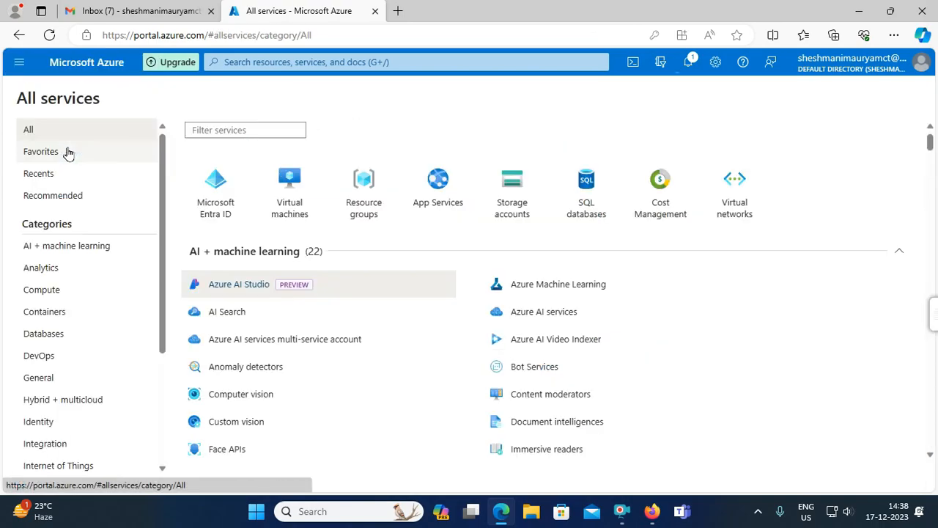
{"action": "left_click", "coordinate": [291, 193]}
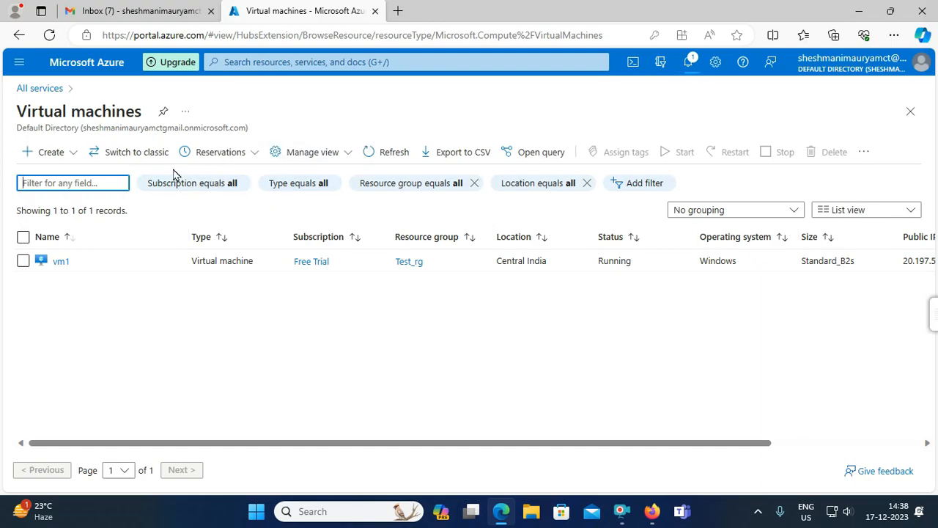
{"action": "left_click", "coordinate": [18, 62]}
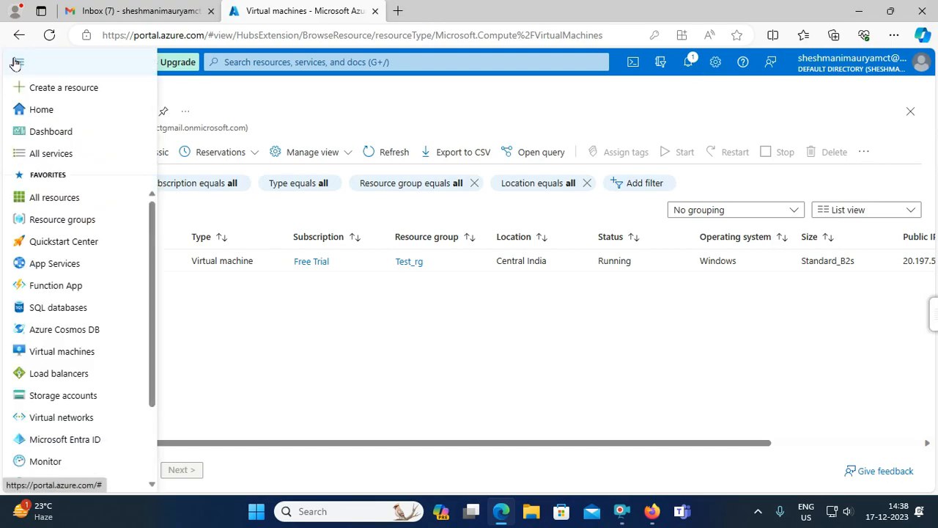
{"action": "left_click", "coordinate": [51, 153]}
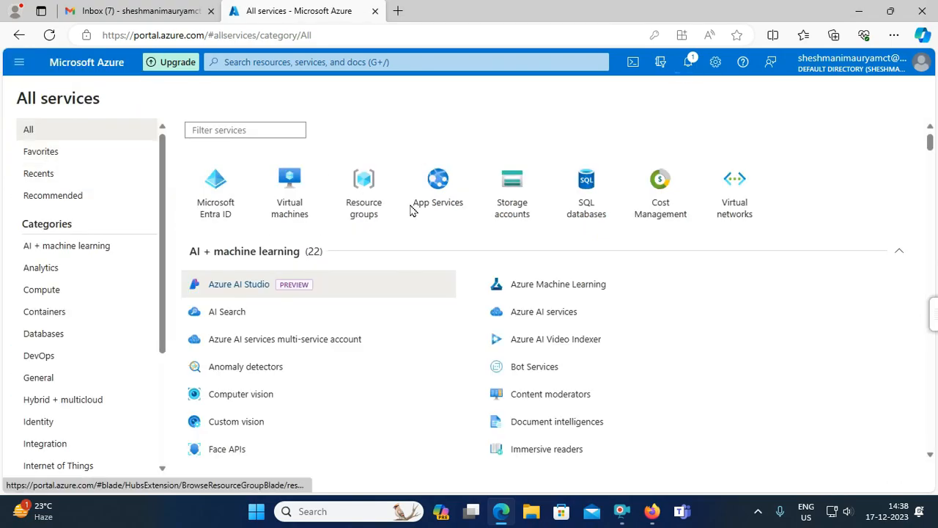
{"action": "left_click", "coordinate": [688, 63]}
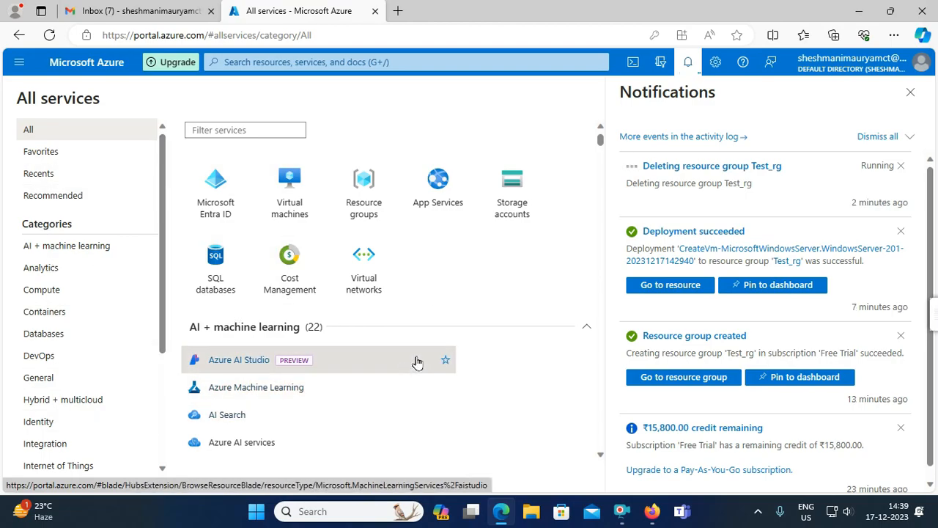
- Wait for the 'Deleted resource group Test_rg' notification, then close Notifications
{"action": "mouse_move", "coordinate": [417, 363]}
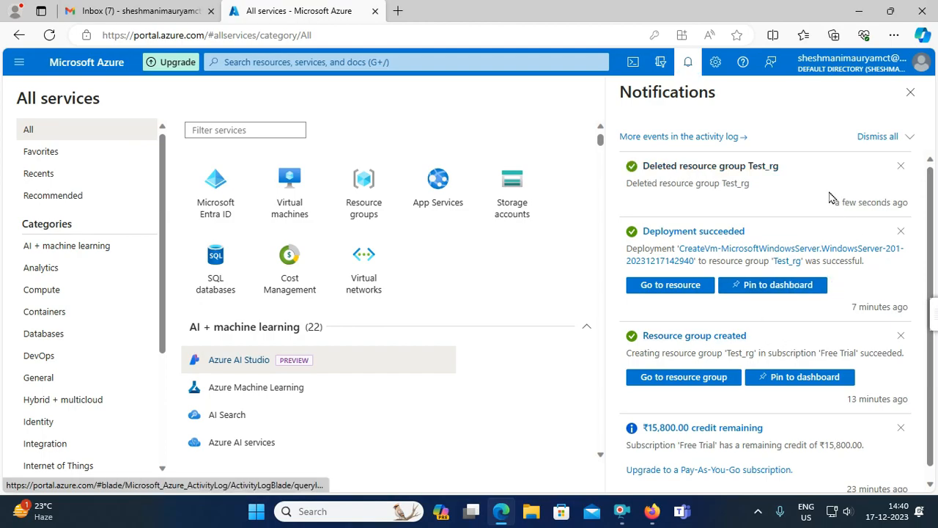
{"action": "left_click", "coordinate": [910, 93]}
- Verify no virtual machines remain and NetworkWatcherRG is the only resource group left
{"action": "left_click", "coordinate": [289, 192]}
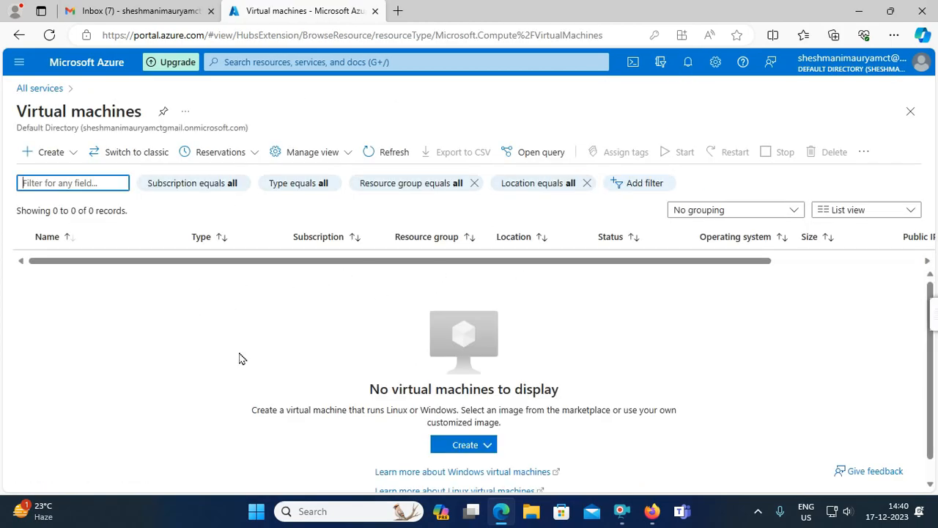
{"action": "left_click", "coordinate": [19, 62]}
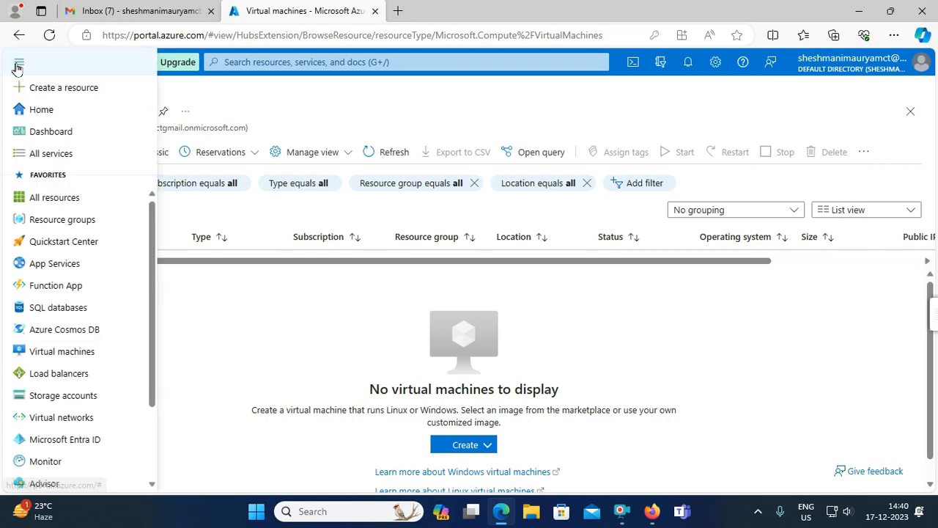
{"action": "left_click", "coordinate": [55, 198]}
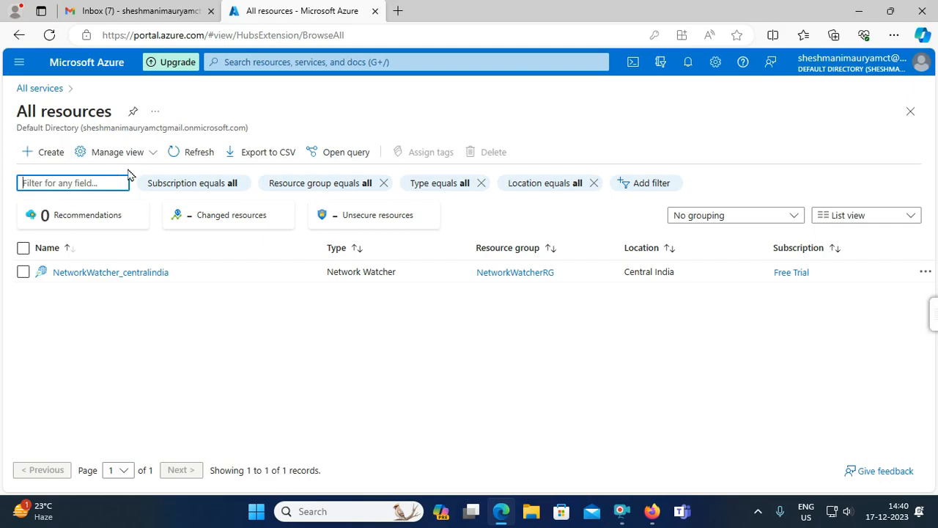
{"action": "left_click", "coordinate": [16, 64]}
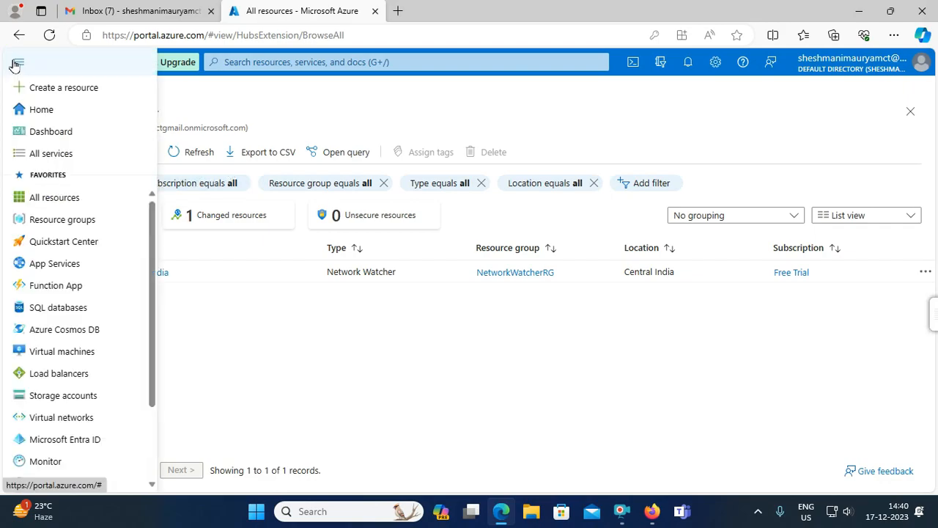
{"action": "left_click", "coordinate": [59, 155]}
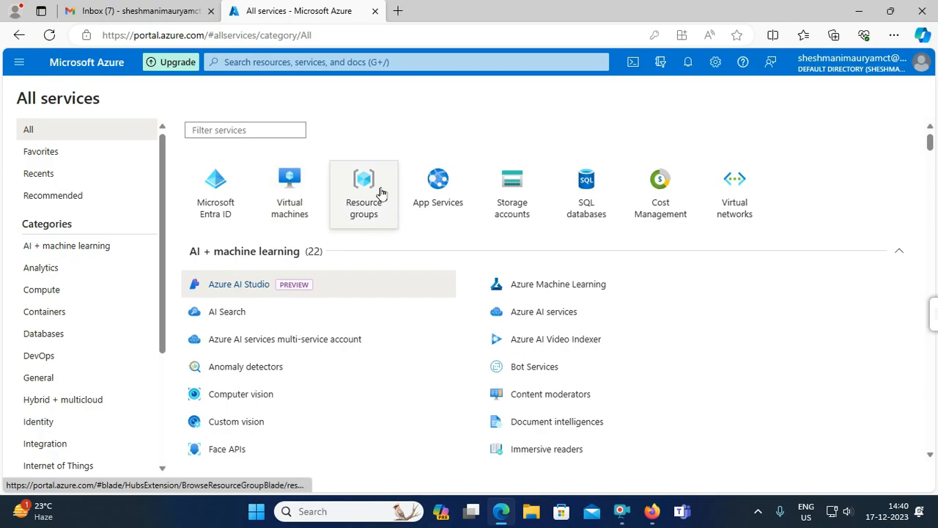
{"action": "left_click", "coordinate": [379, 193]}
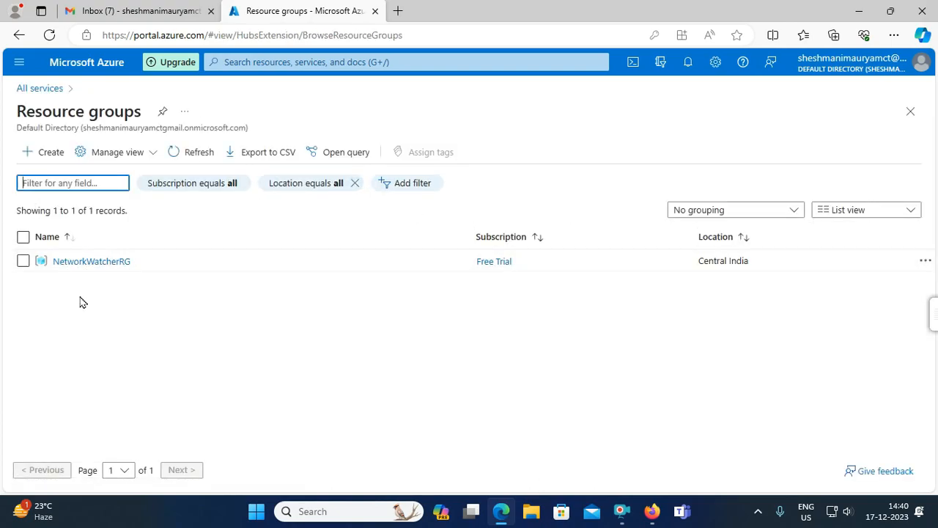
{"action": "left_click", "coordinate": [19, 61]}
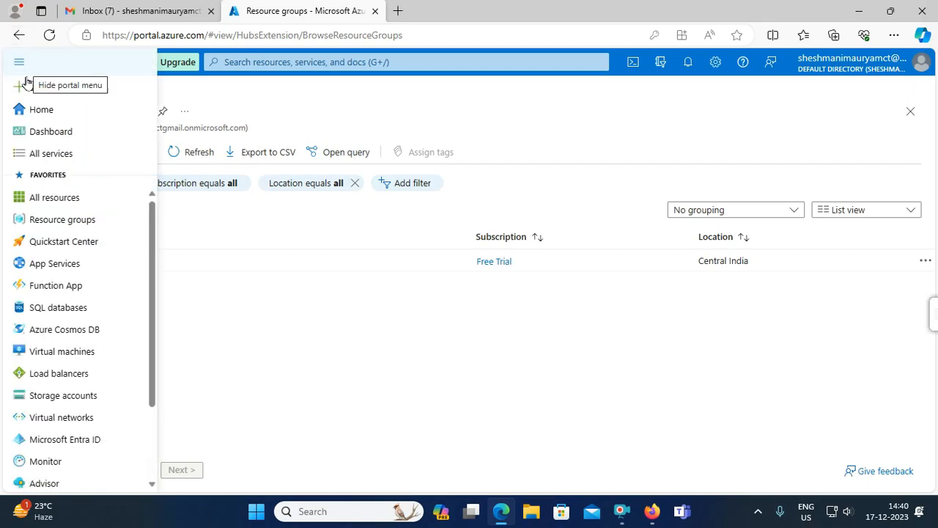
{"action": "left_click", "coordinate": [61, 154]}
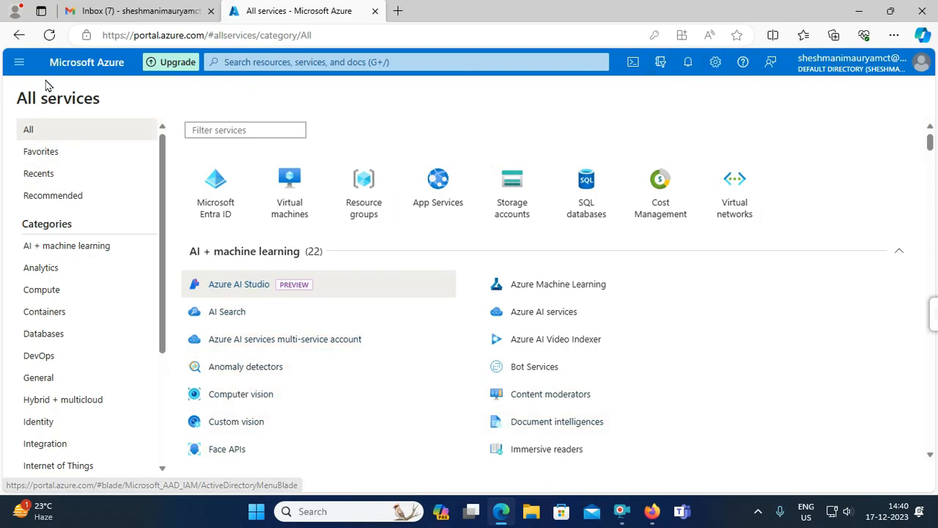
{"action": "left_click", "coordinate": [21, 65]}
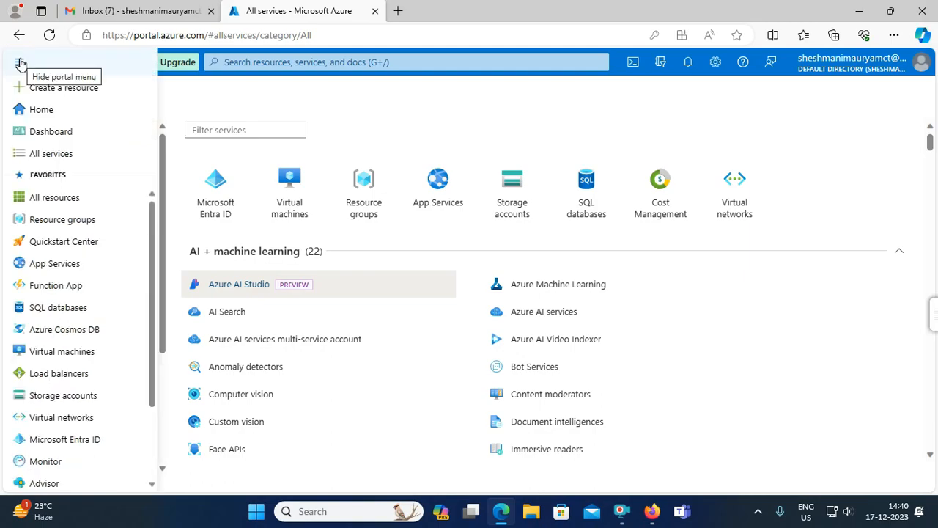
{"action": "left_click", "coordinate": [67, 155]}
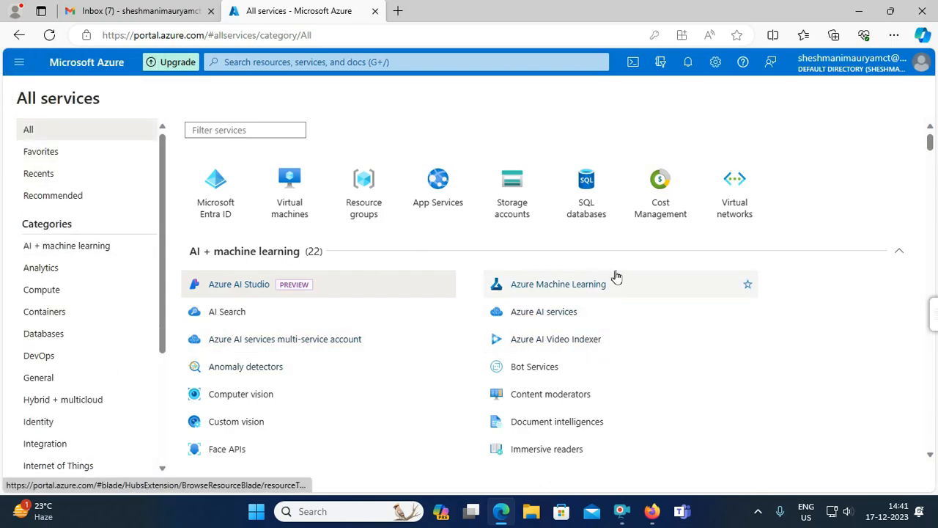
{"action": "mouse_move", "coordinate": [615, 277]}
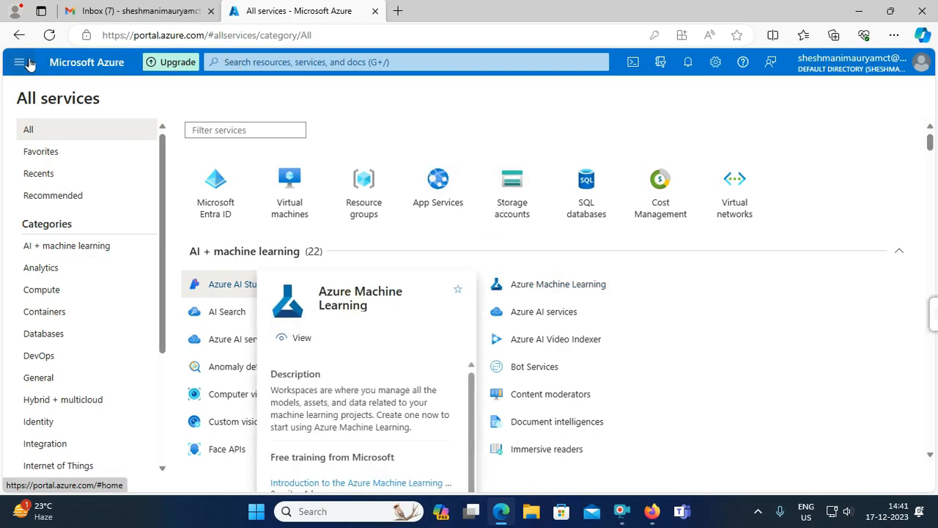
{"action": "left_click", "coordinate": [252, 130]}
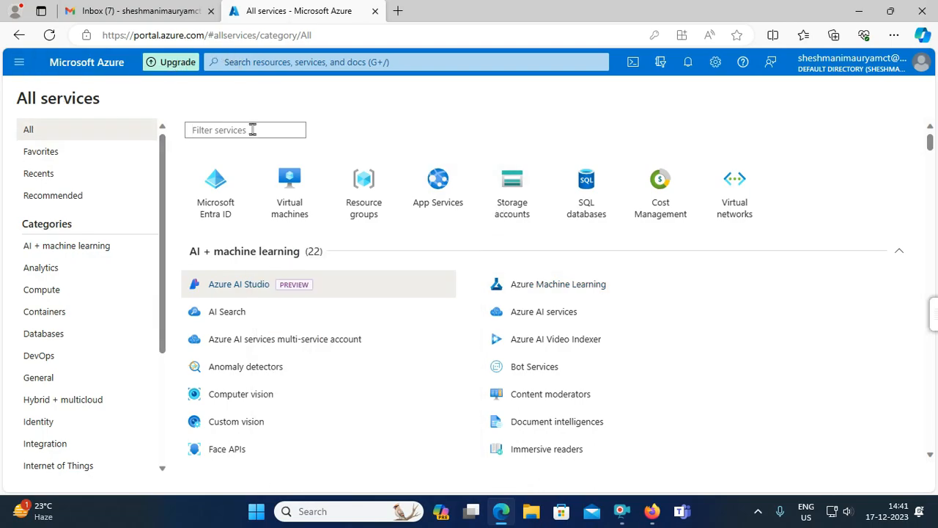
{"action": "scroll", "coordinate": [545, 366], "scroll_direction": "down", "scroll_amount": 15}
{"action": "scroll", "coordinate": [356, 366], "scroll_direction": "up", "scroll_amount": 6}
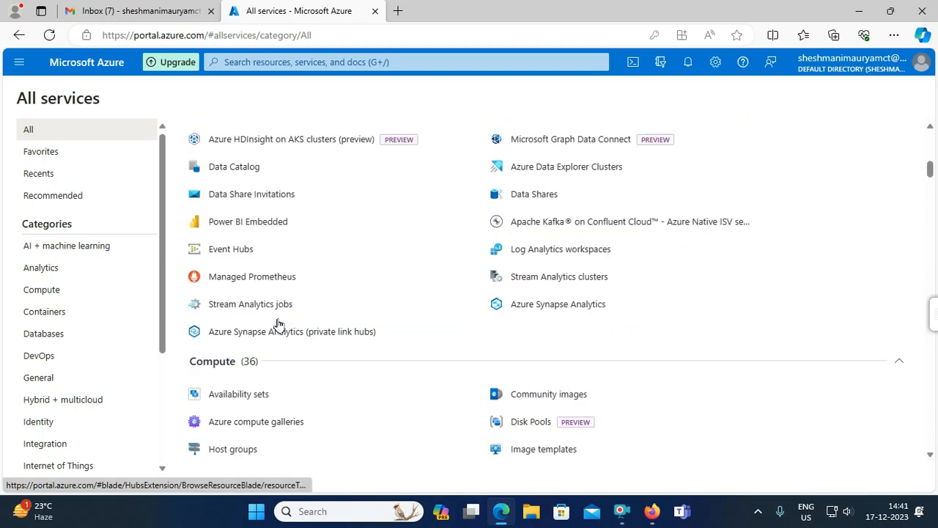
{"action": "scroll", "coordinate": [277, 324], "scroll_direction": "up", "scroll_amount": 10}
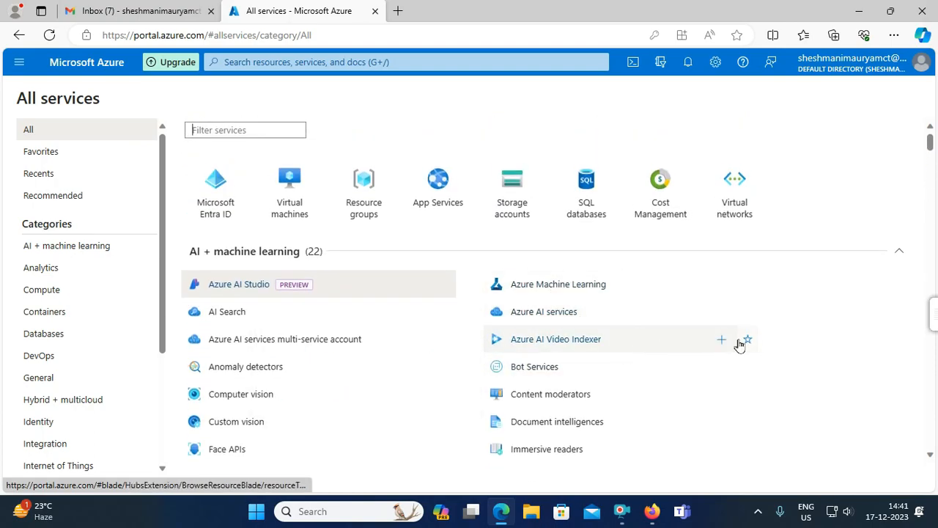
{"action": "left_click_drag", "start_coordinate": [163, 230], "coordinate": [140, 202]}
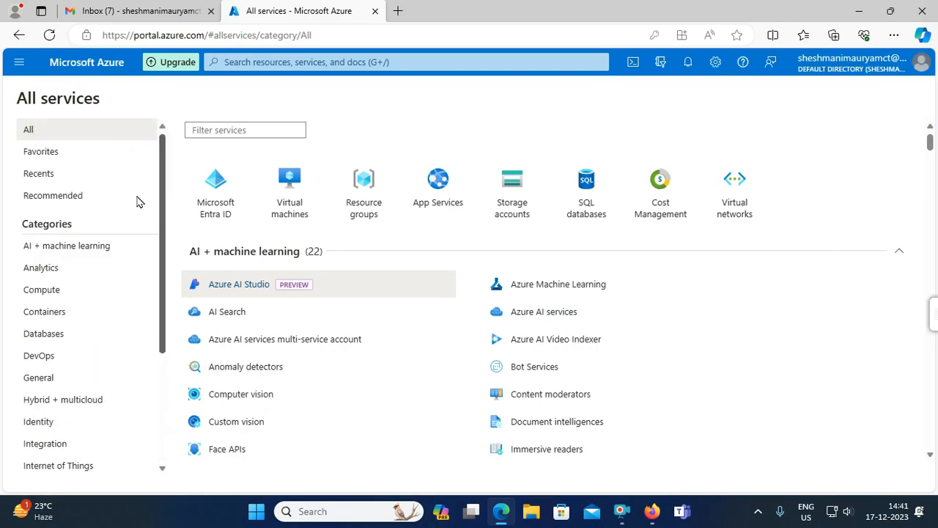
{"action": "left_click", "coordinate": [13, 65]}
{"action": "scroll", "coordinate": [75, 293], "scroll_direction": "down", "scroll_amount": 2}
{"action": "scroll", "coordinate": [64, 238], "scroll_direction": "up", "scroll_amount": 2}
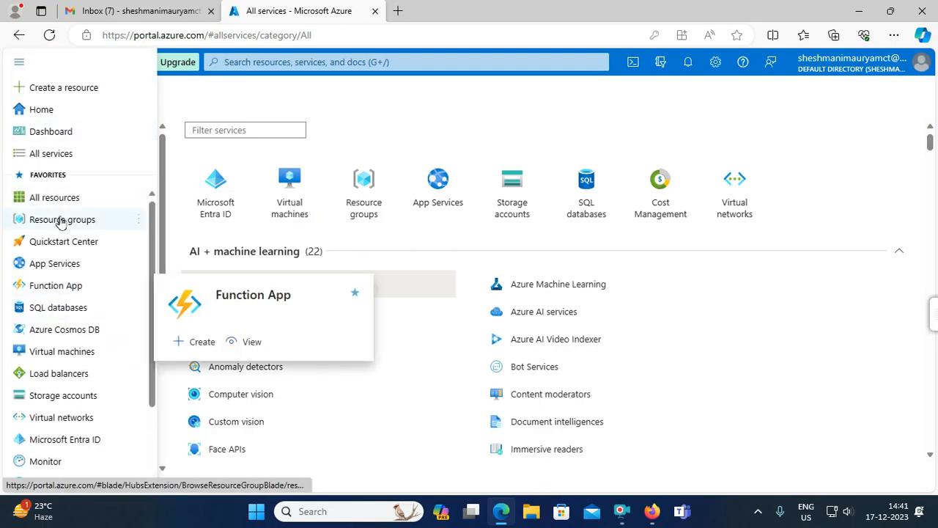
{"action": "left_click", "coordinate": [60, 153]}
{"action": "scroll", "coordinate": [370, 288], "scroll_direction": "down", "scroll_amount": 1}
{"action": "scroll", "coordinate": [371, 288], "scroll_direction": "down", "scroll_amount": 3}
{"action": "scroll", "coordinate": [374, 282], "scroll_direction": "up", "scroll_amount": 4}
{"action": "left_click", "coordinate": [256, 130]}
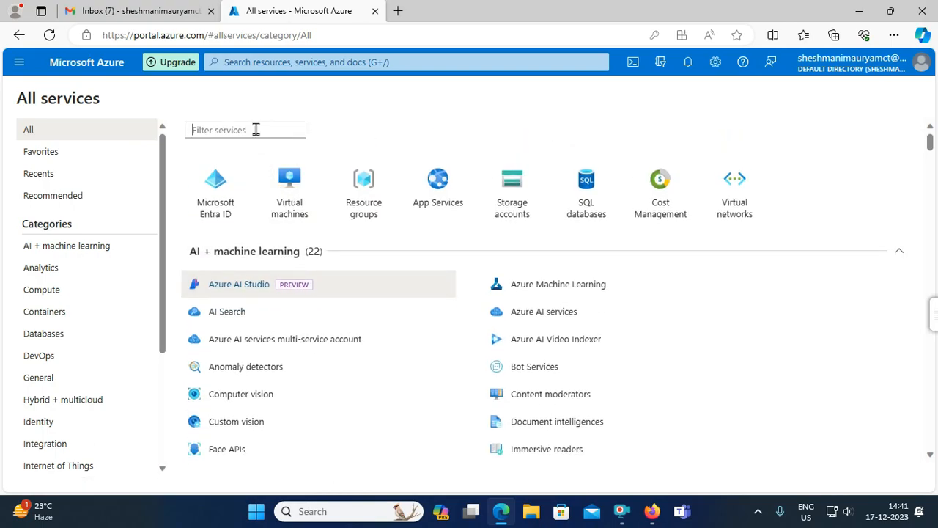